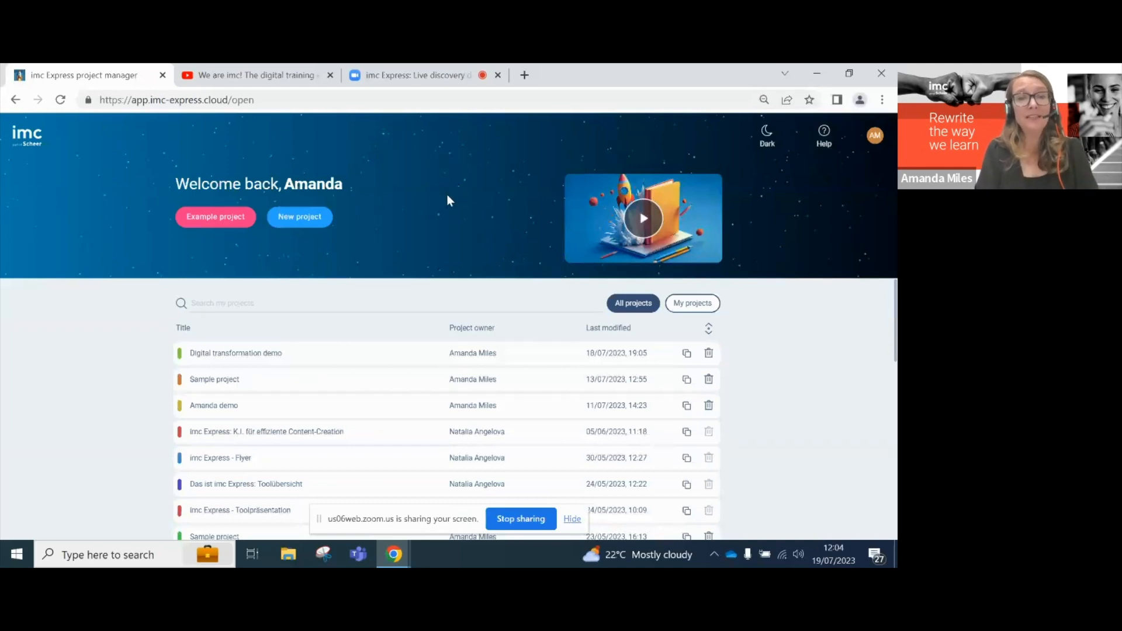
- Start a new project from the project manager page
click(316, 219)
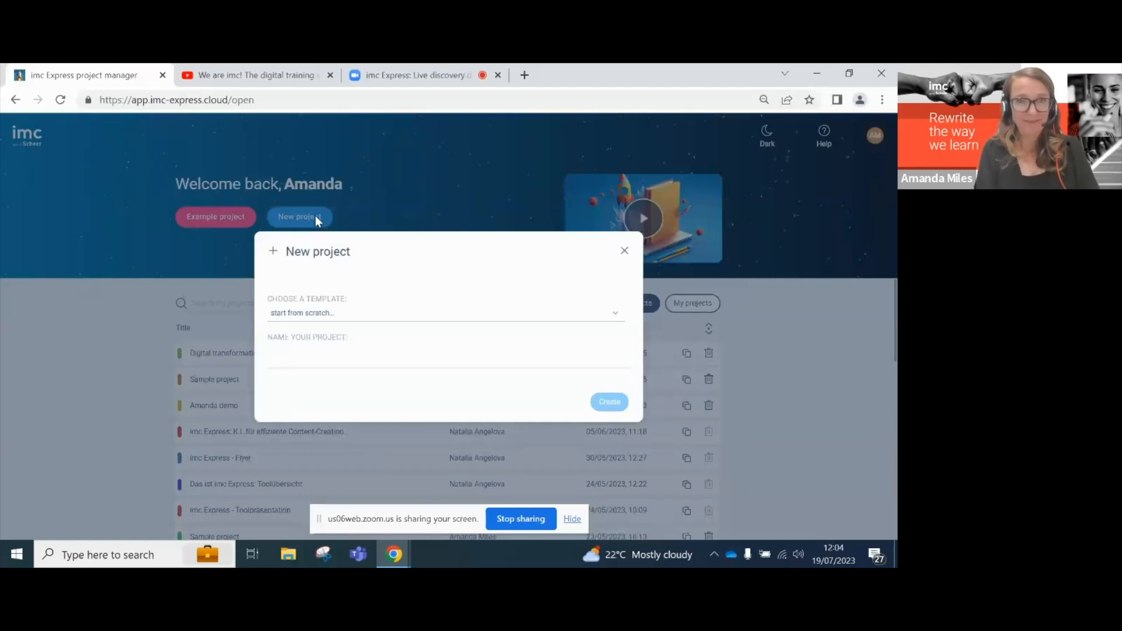
- Create a project from scratch named 'Digital Transformation demo 30'
click(335, 318)
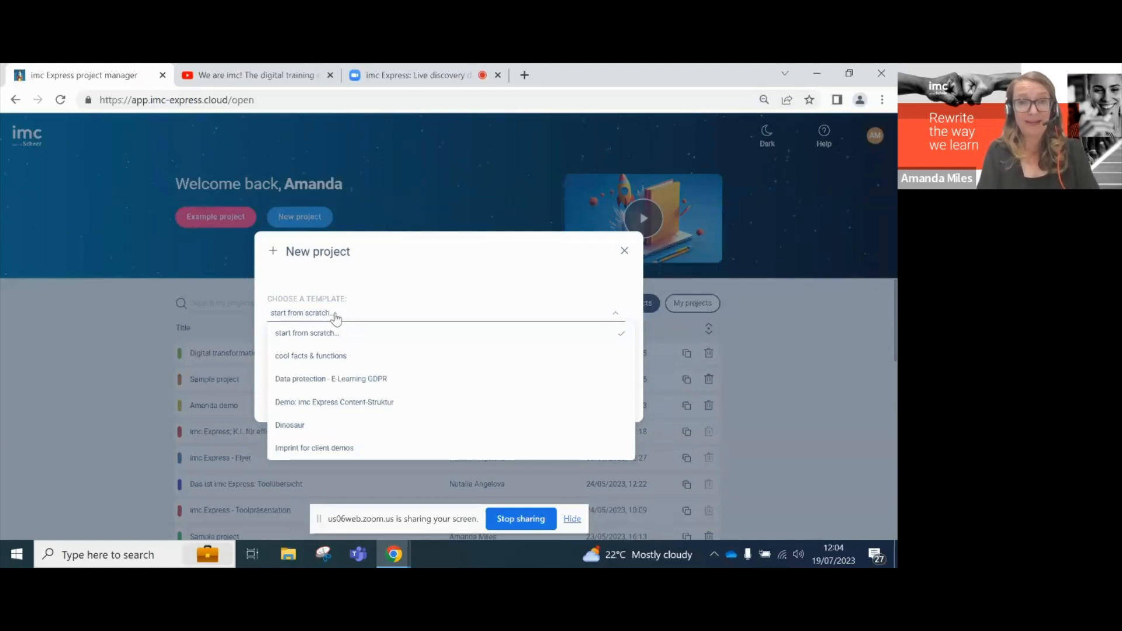
click(378, 288)
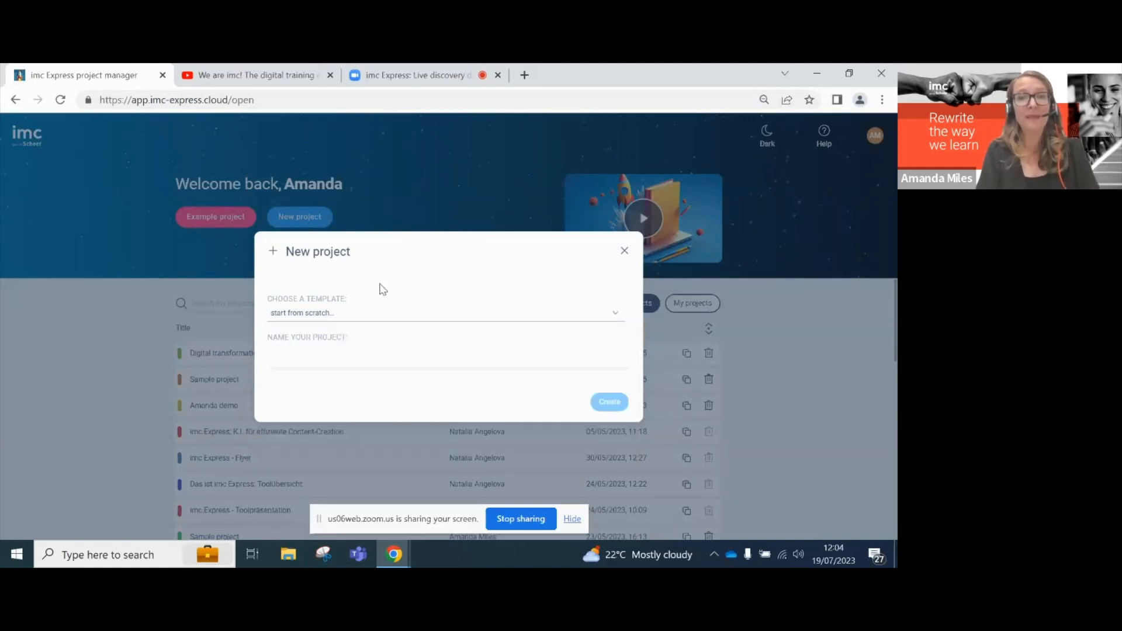
click(361, 359)
text(Dig)
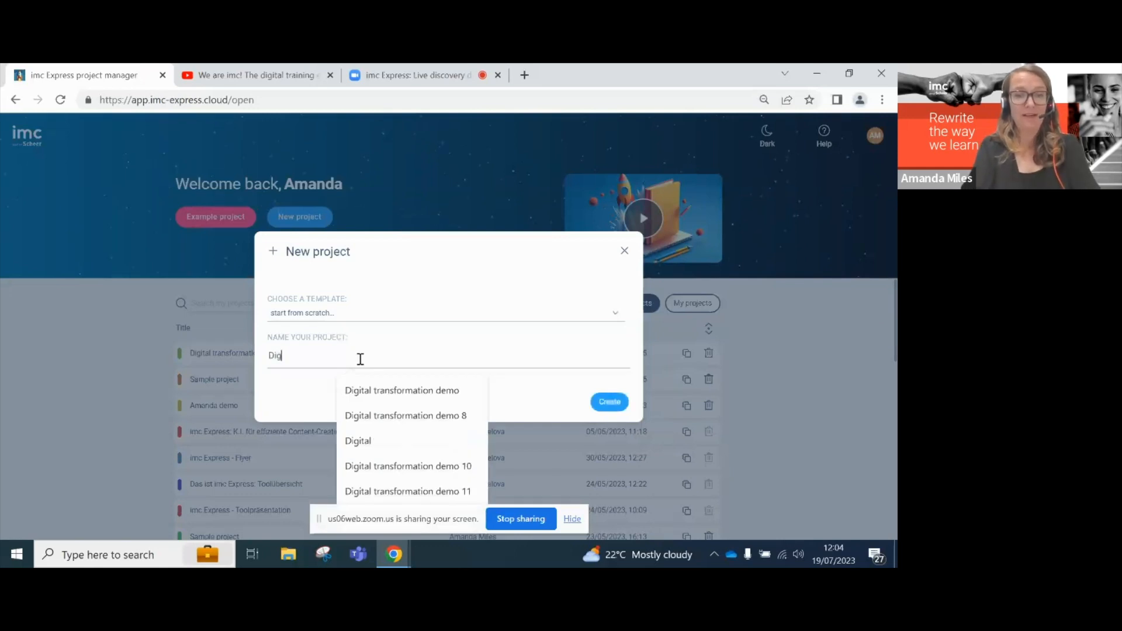
text(ital )
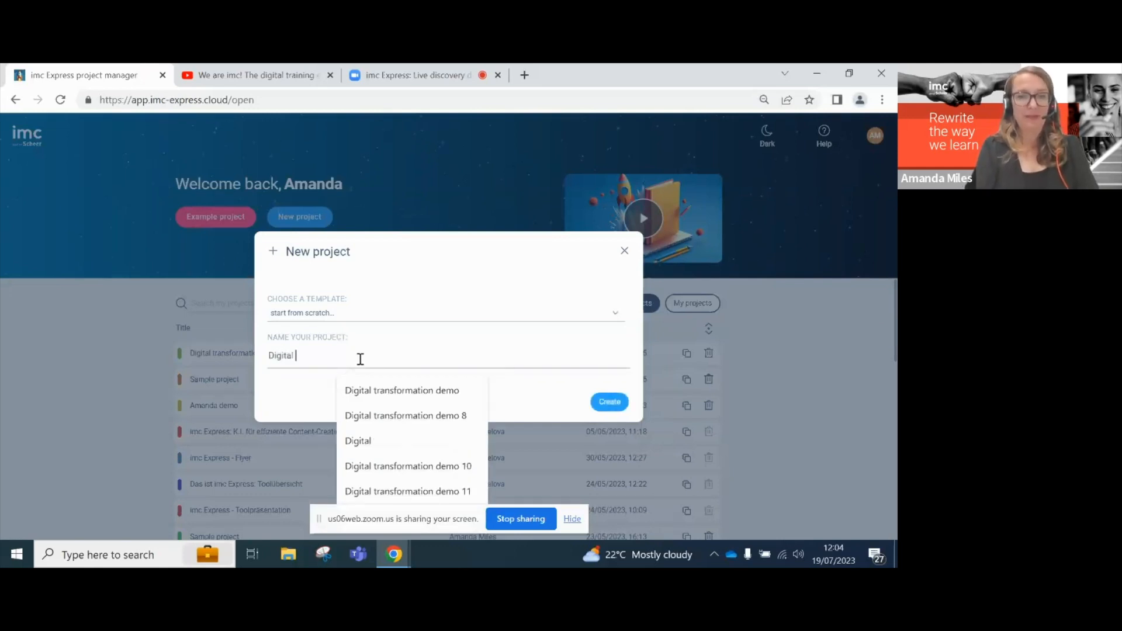
text(Trans)
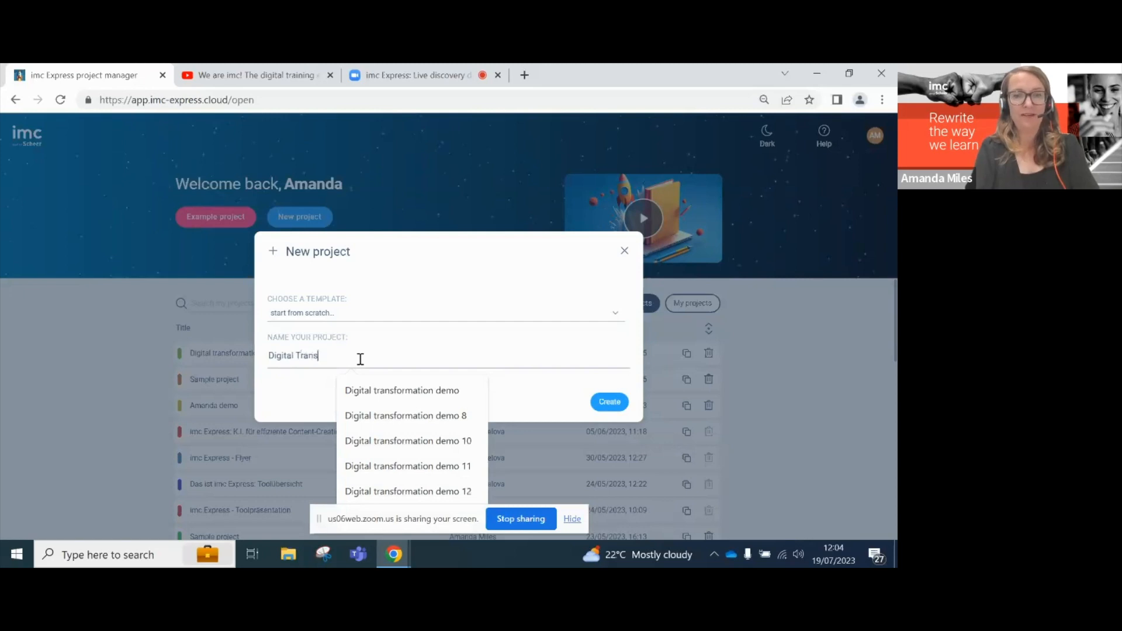
text(formation)
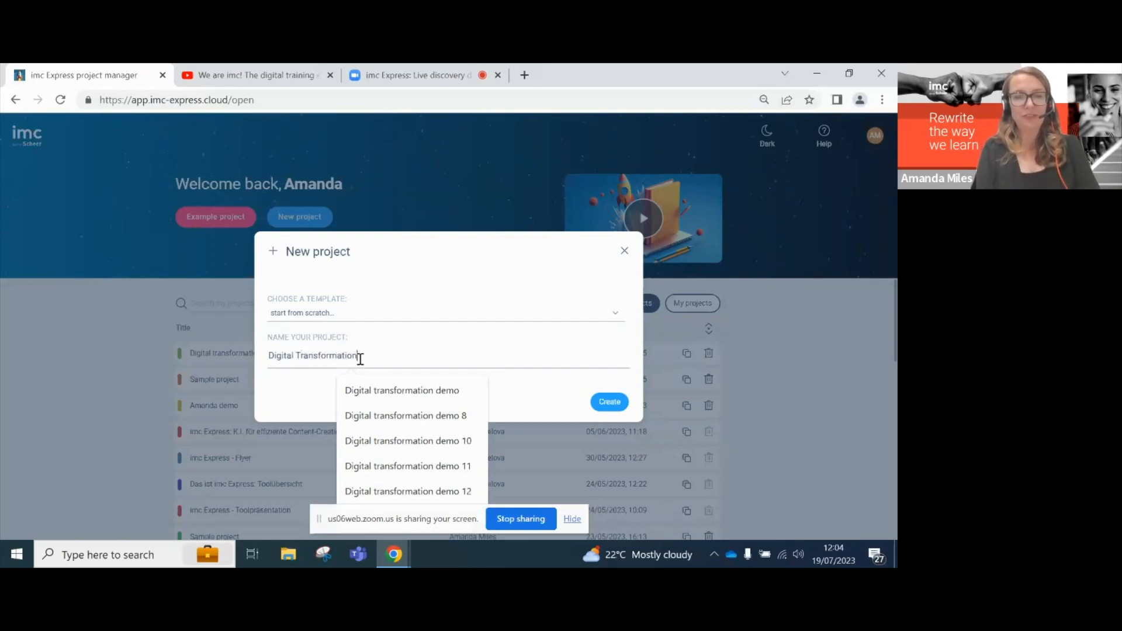
text( demo)
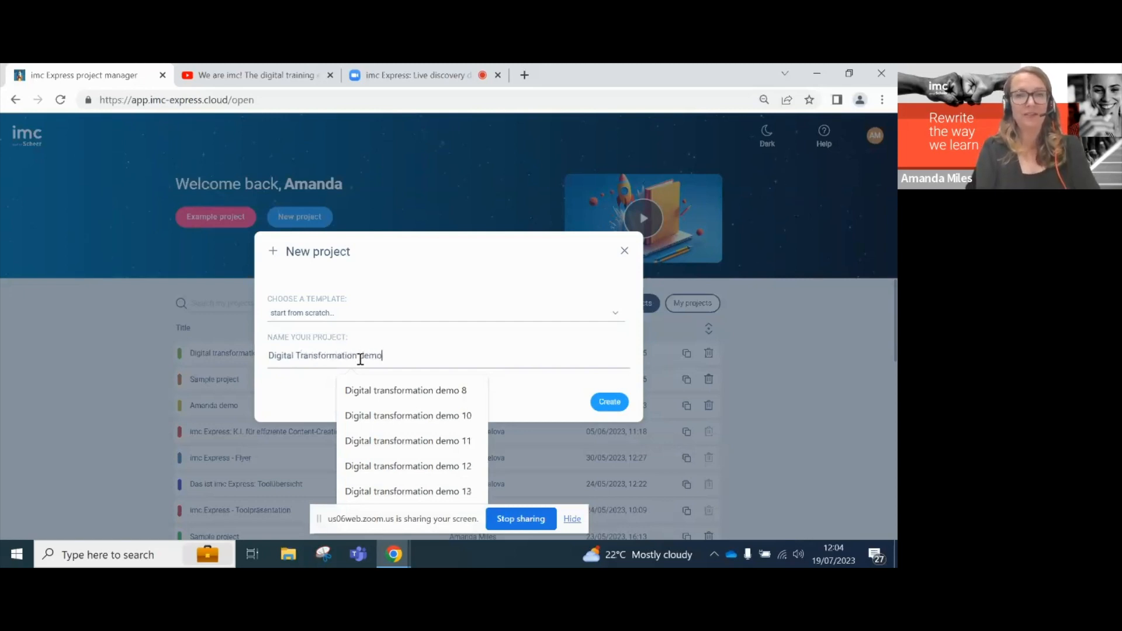
text( 30)
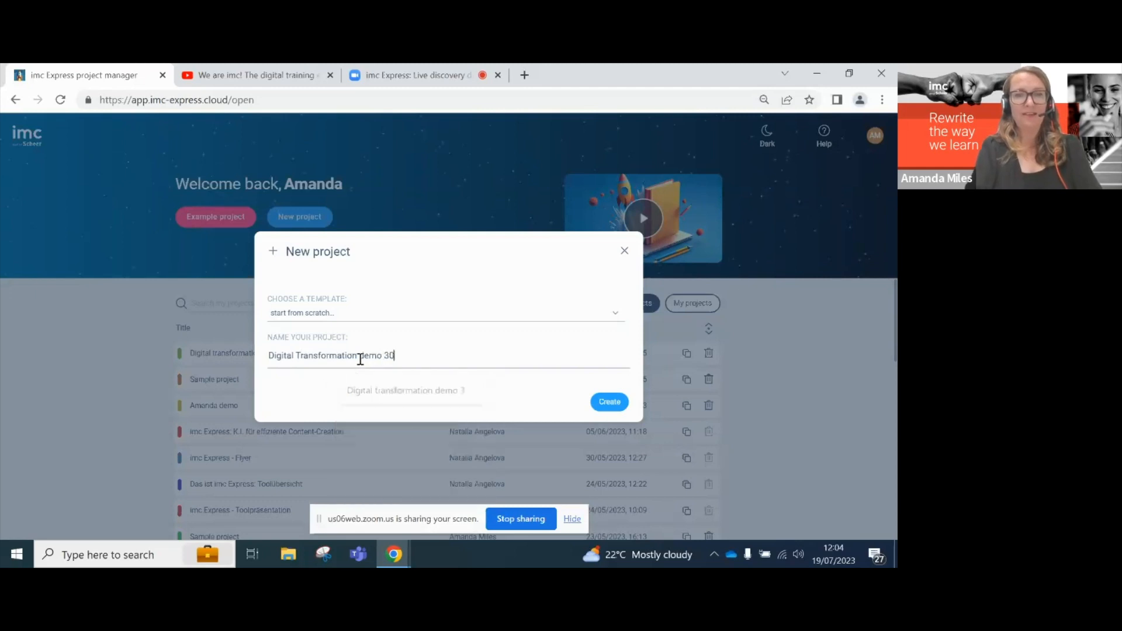
click(610, 402)
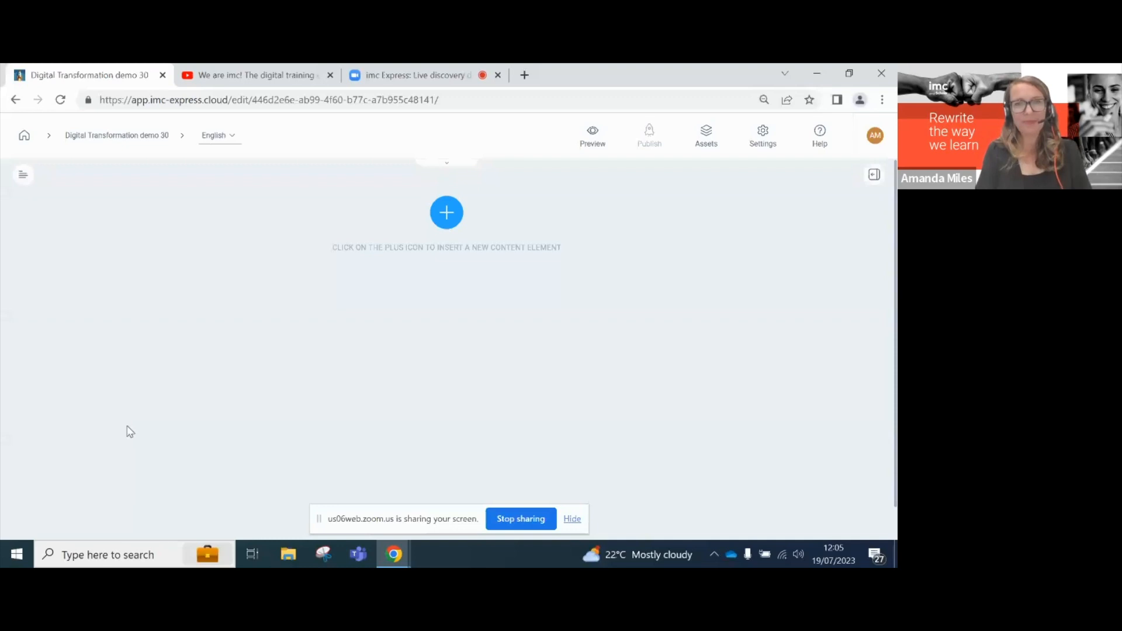
- Open the content insertion choices on the empty page and view the Media elements
click(447, 214)
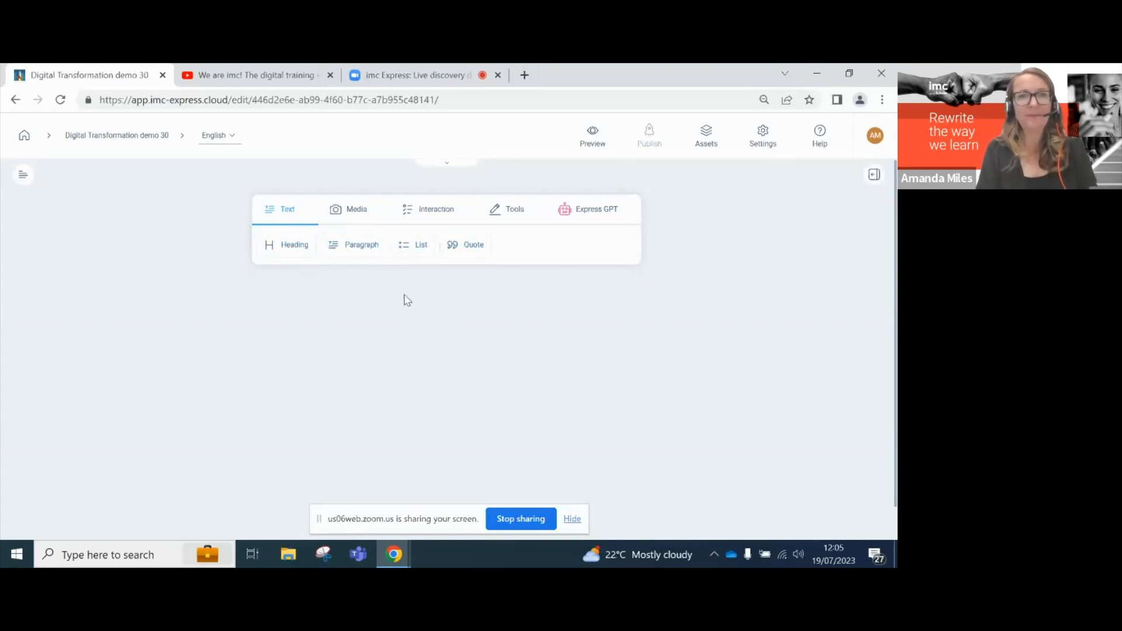
click(357, 210)
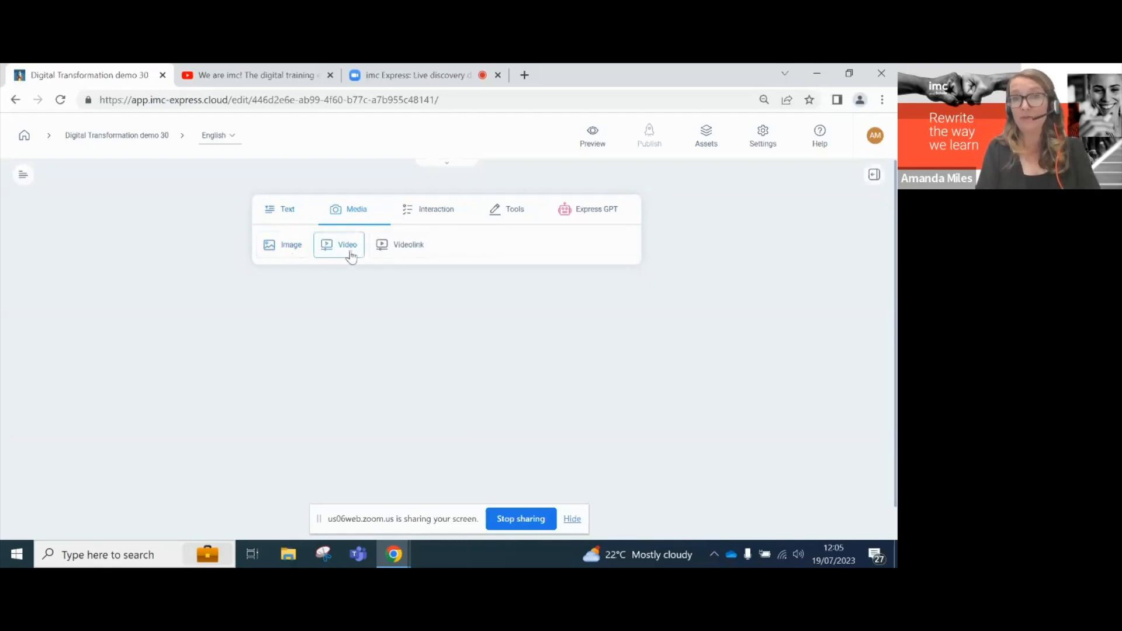
- Review the Interaction and Tools element types, then add a Heading block from the Text tab
click(443, 210)
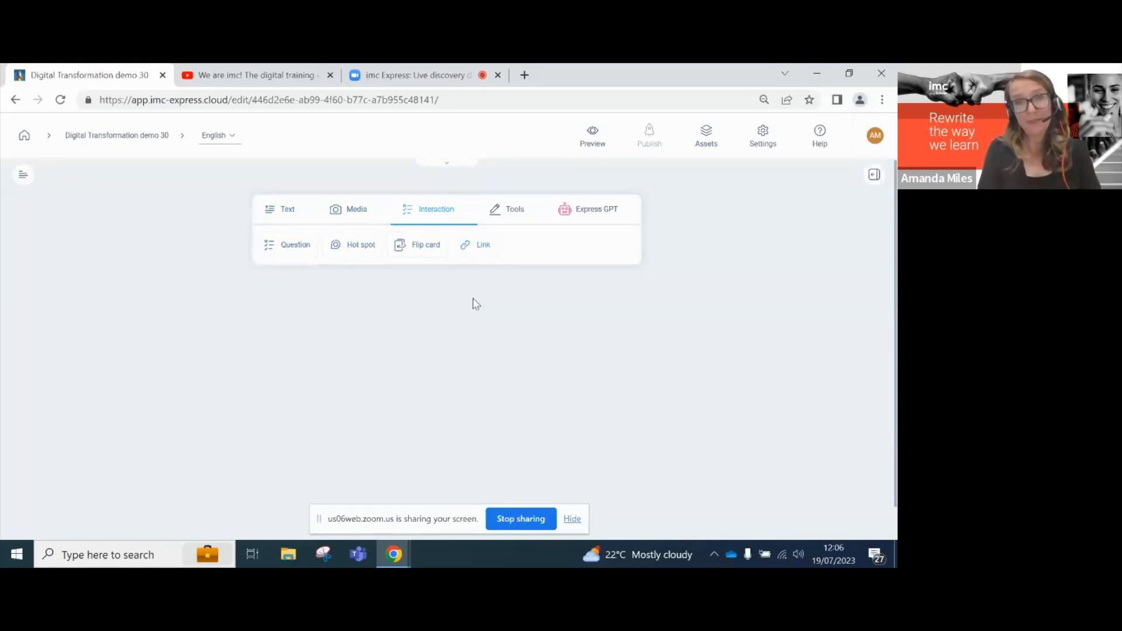
click(515, 213)
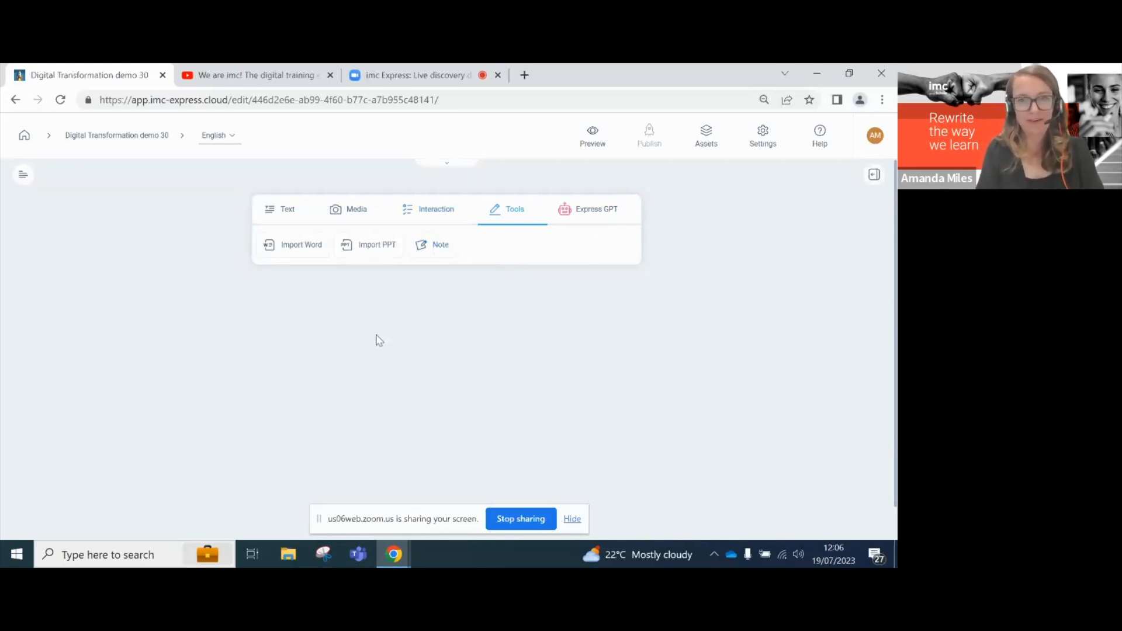
click(287, 212)
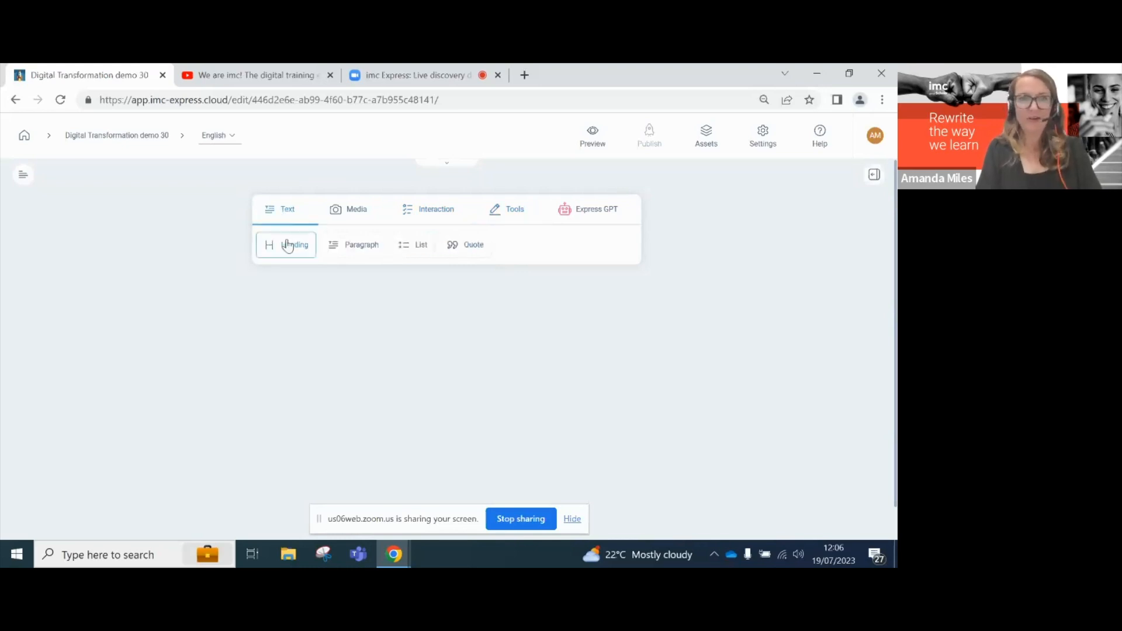
click(287, 246)
- Type the heading 'What is digital transformation?' and start a new paragraph below it
text(What is)
key(BackSpace)
text(is digit)
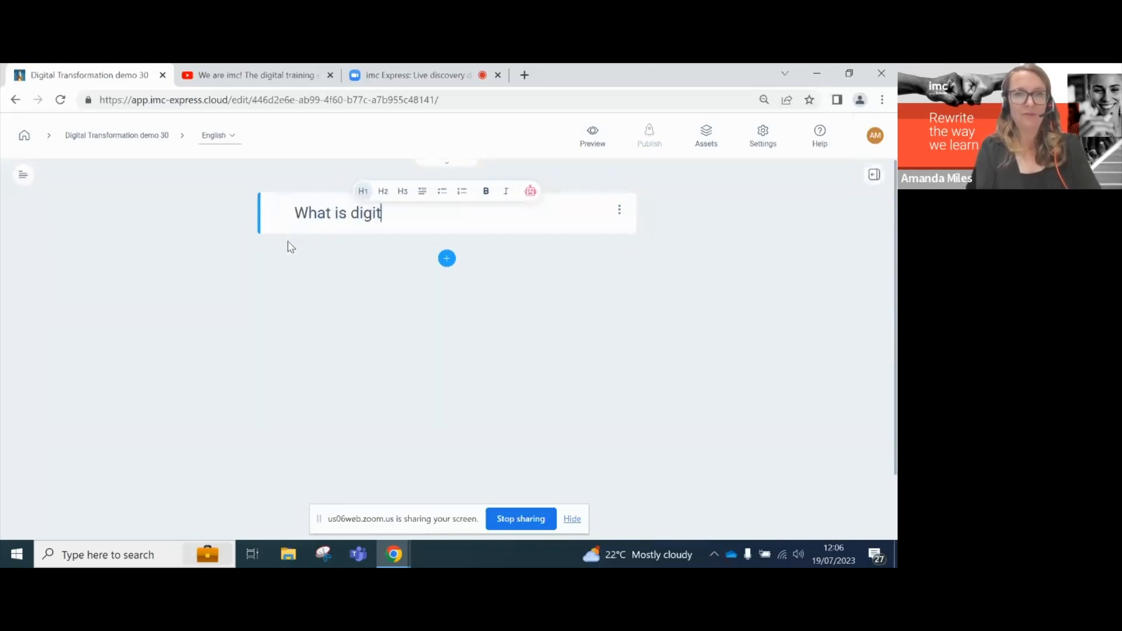
text(al transf)
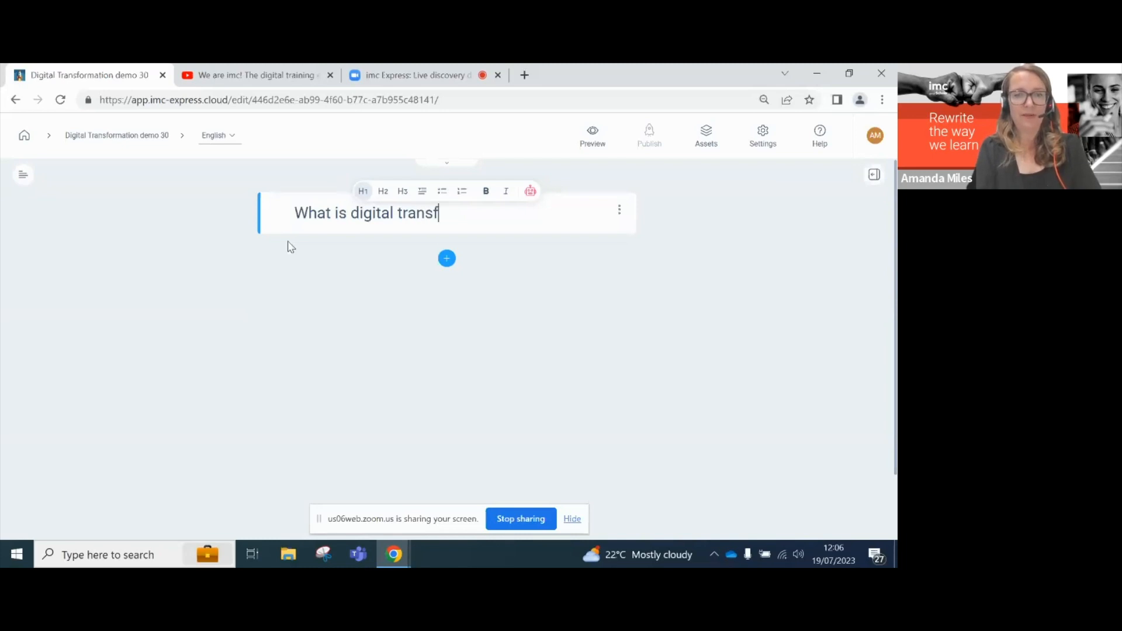
text(ormation?)
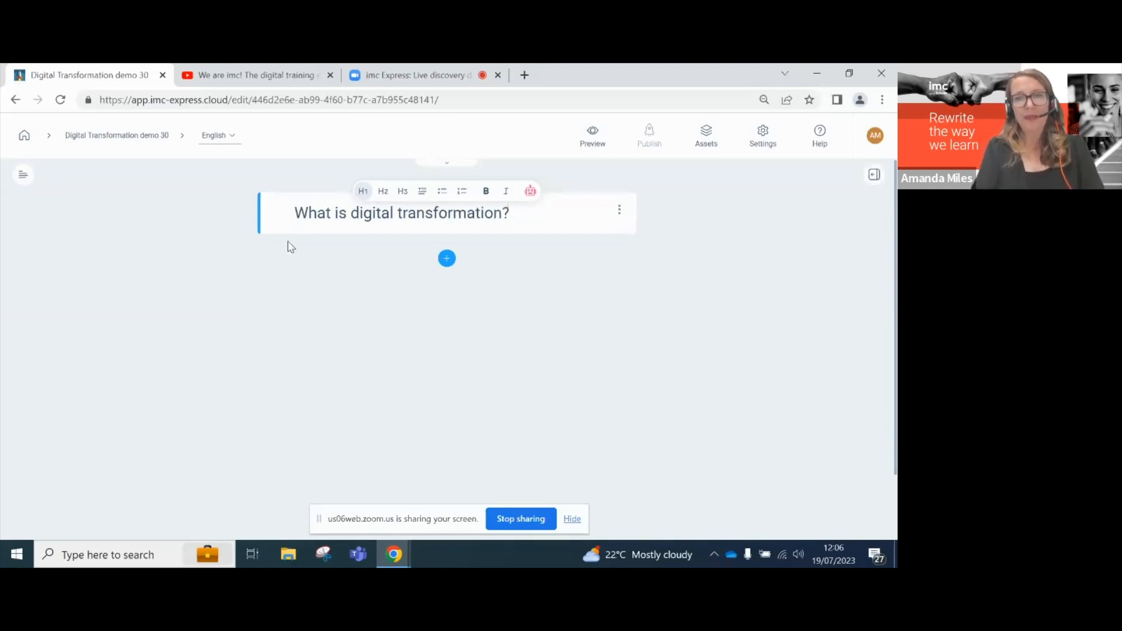
key(Return)
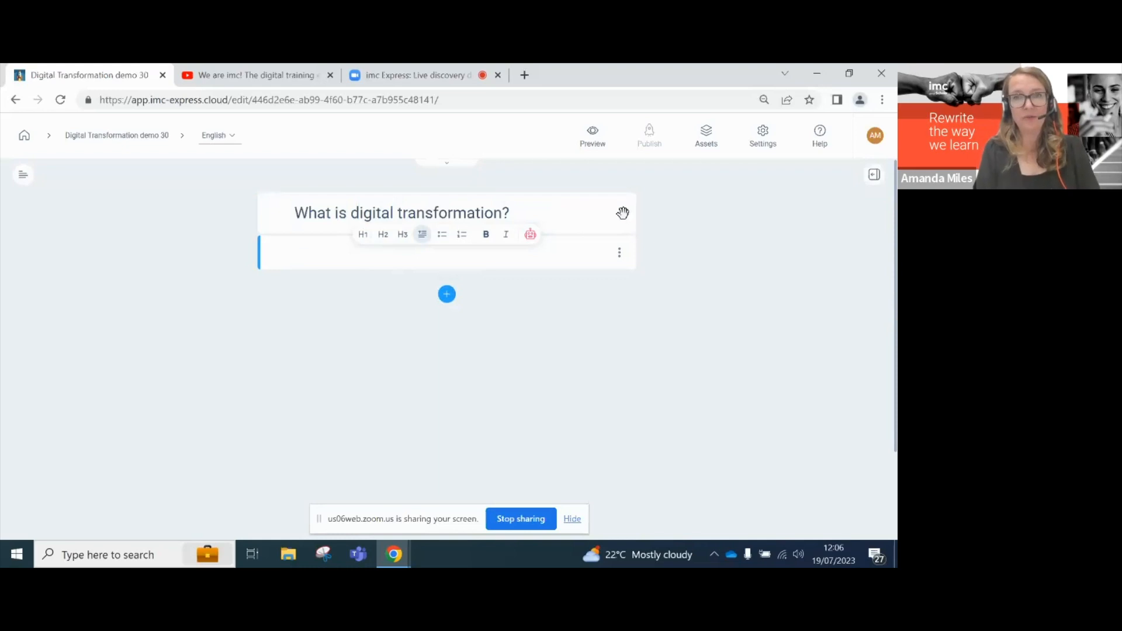
- Remove the empty paragraph and the heading, then un-maximise Chrome to reveal the desktop
key(BackSpace)
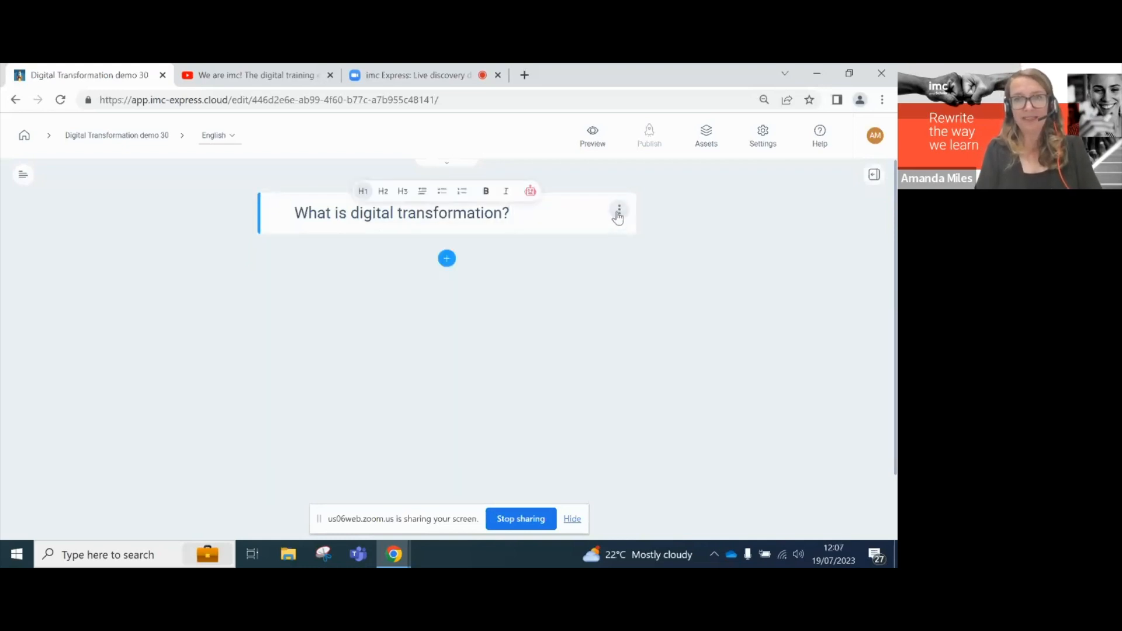
click(617, 213)
click(556, 258)
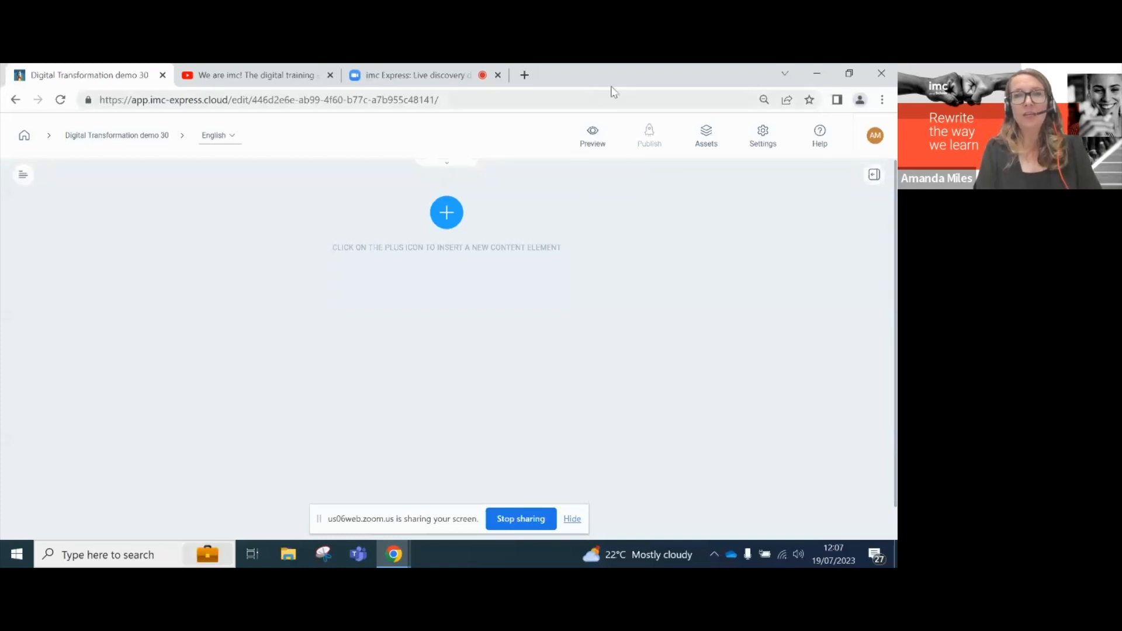
drag(611, 72, 557, 82)
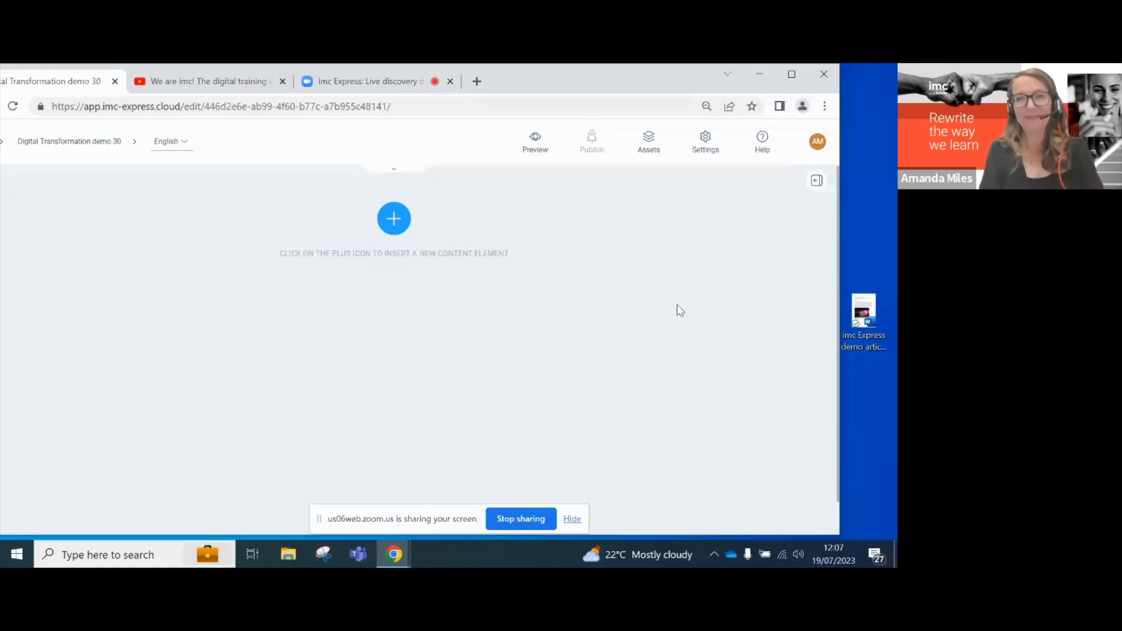
click(862, 309)
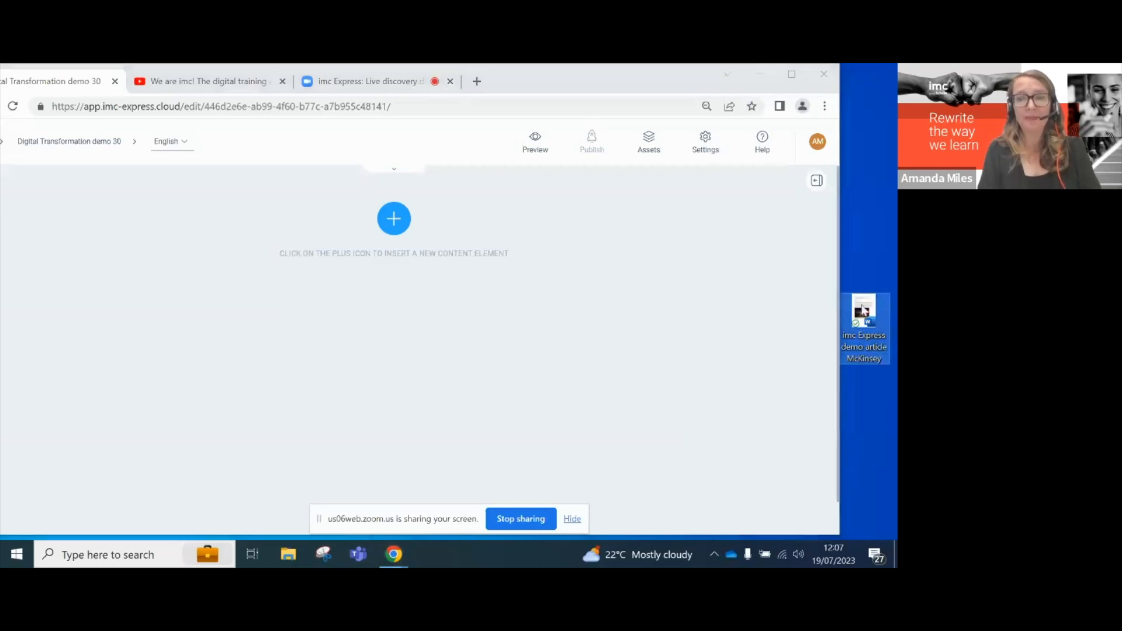
double_click(863, 309)
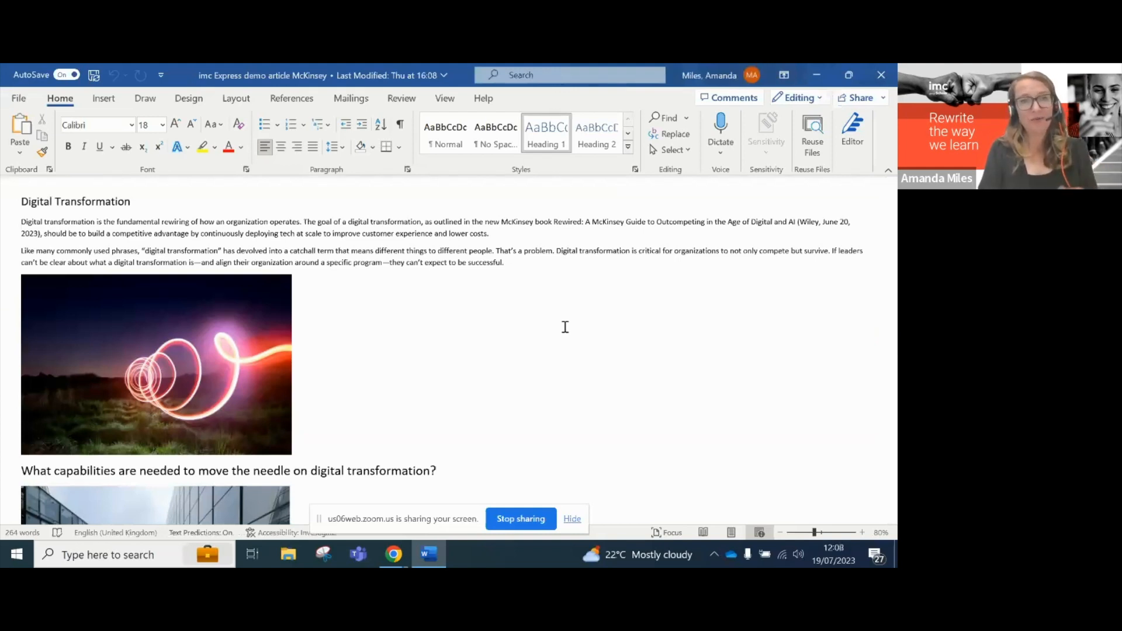
scroll(565, 327, up, 1)
scroll(565, 325, down, 4)
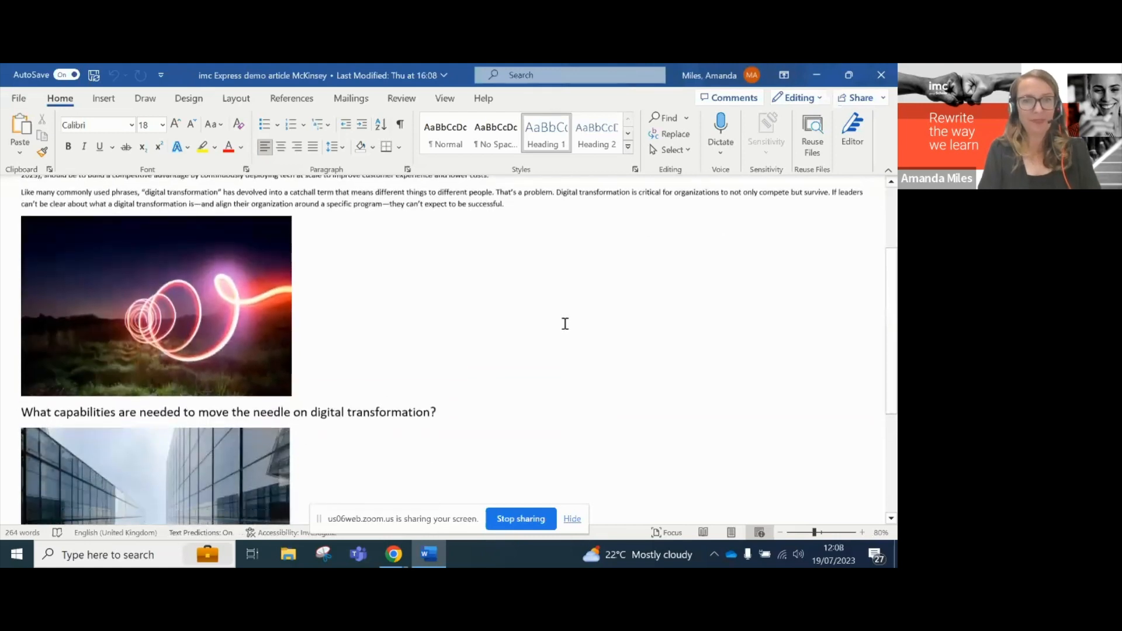
scroll(565, 324, down, 2)
scroll(564, 323, up, 4)
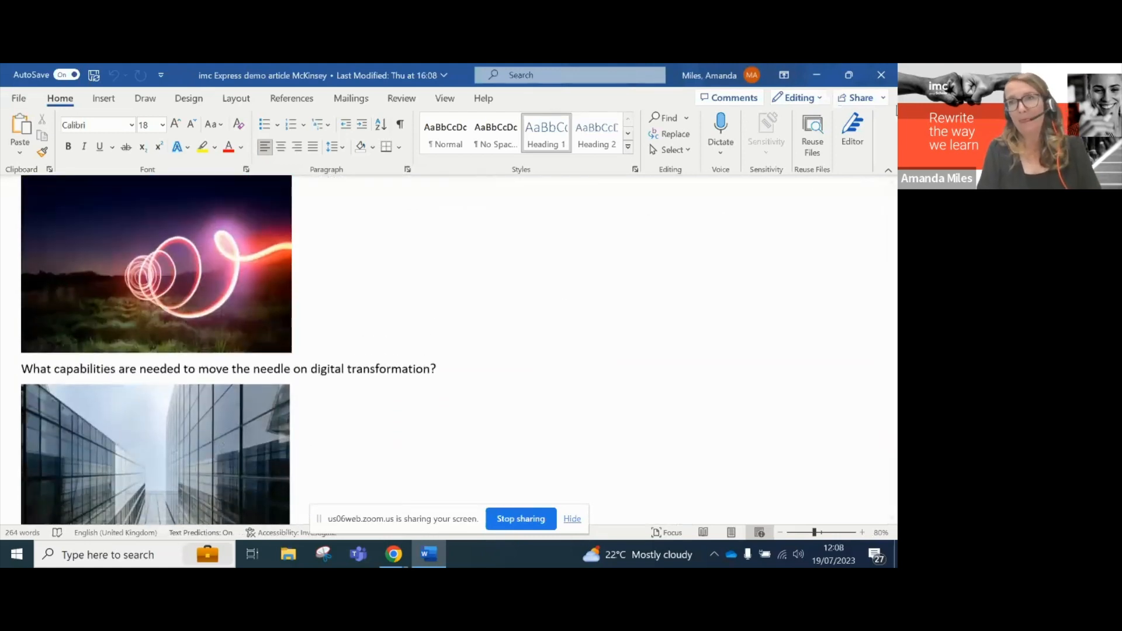
click(881, 76)
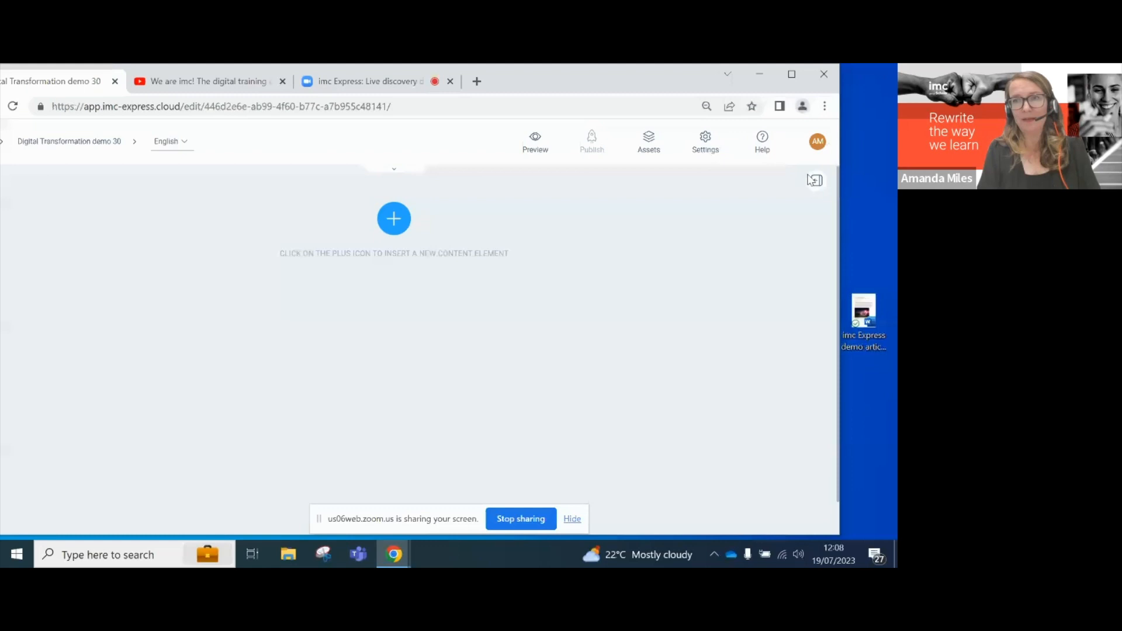
- Drag the desktop Word article into the editor, maximise Chrome, and review the imported content
click(865, 306)
drag(864, 305, 398, 185)
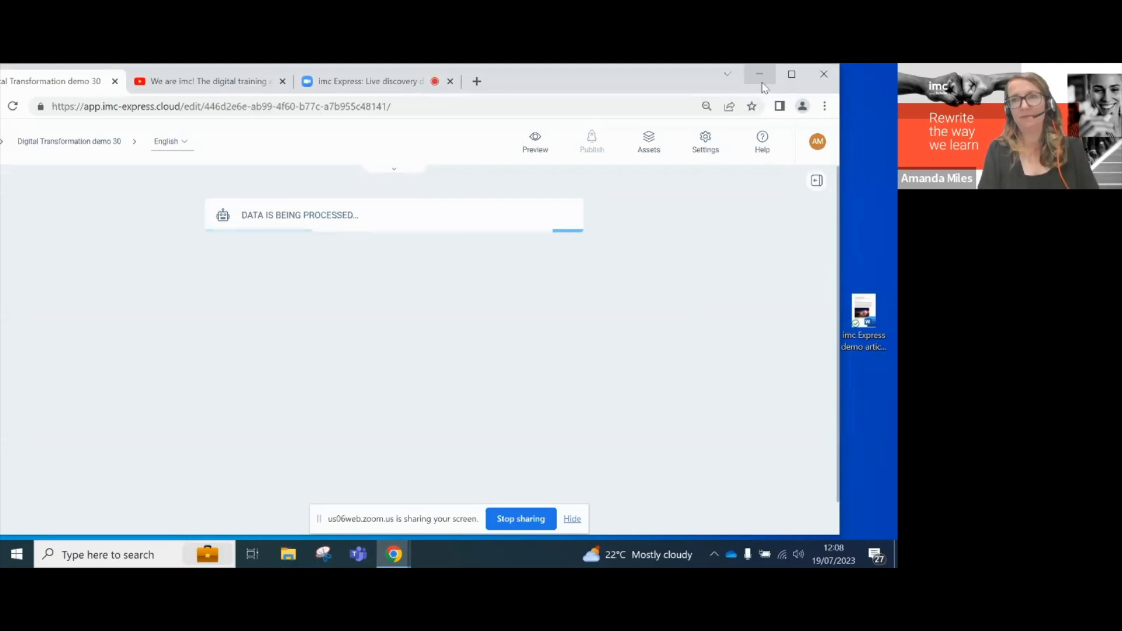
click(792, 76)
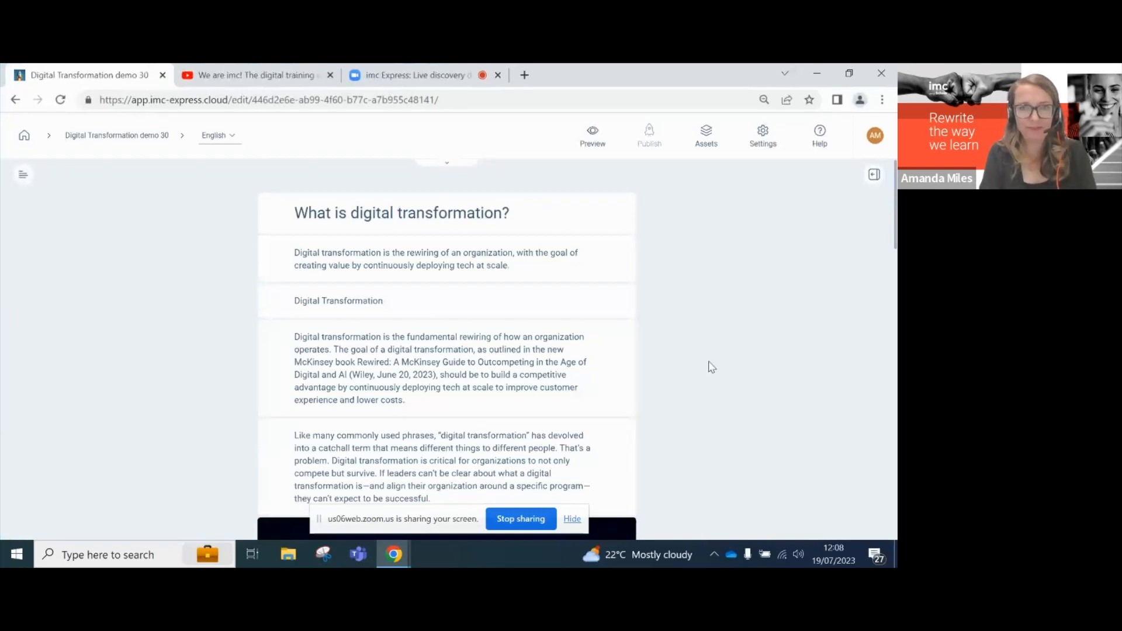
scroll(709, 362, down, 3)
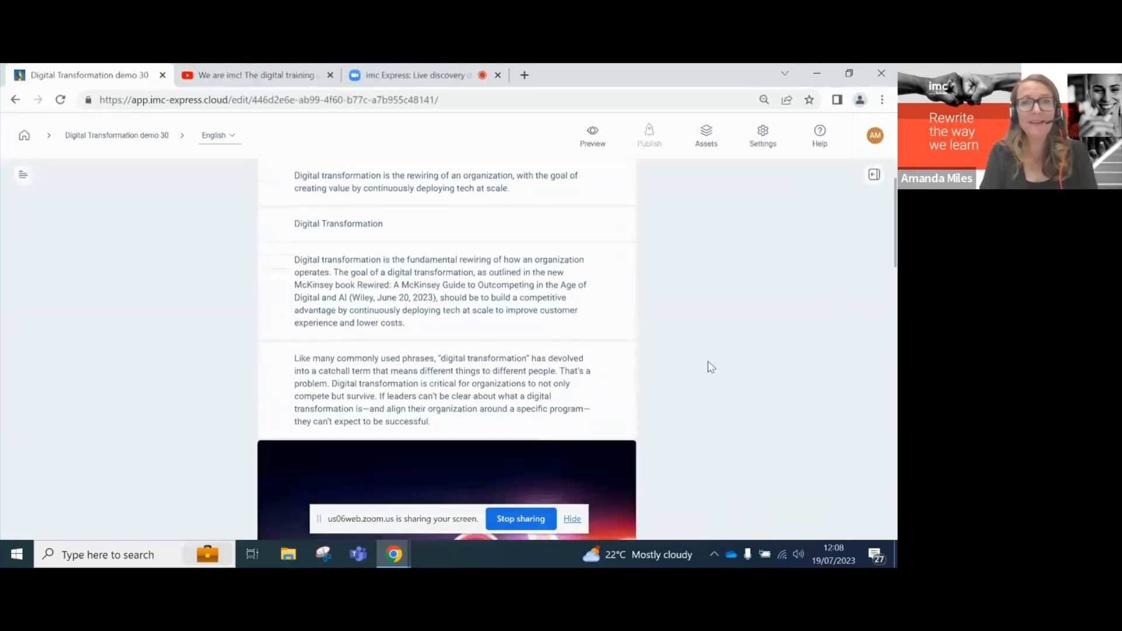
scroll(708, 362, down, 2)
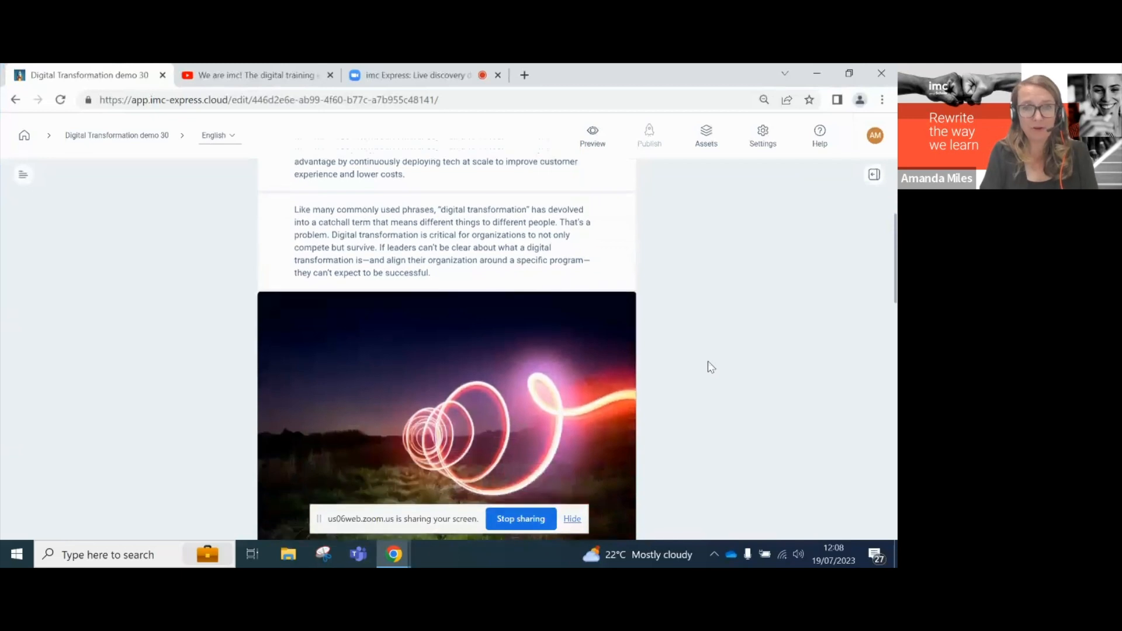
scroll(707, 367, down, 5)
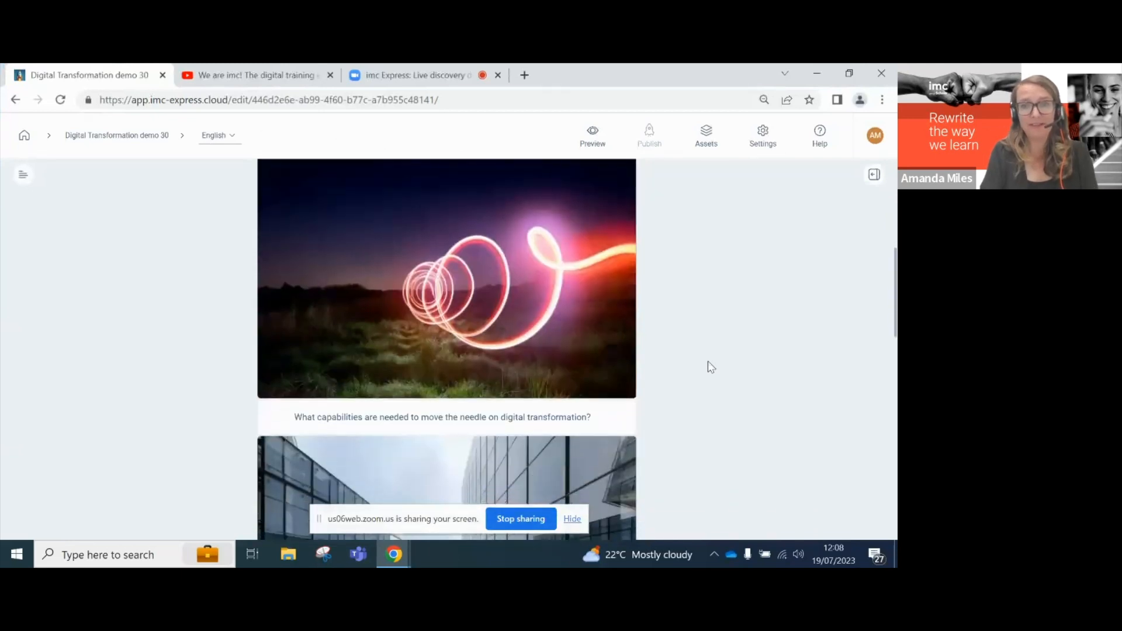
scroll(707, 367, down, 3)
scroll(707, 367, up, 10)
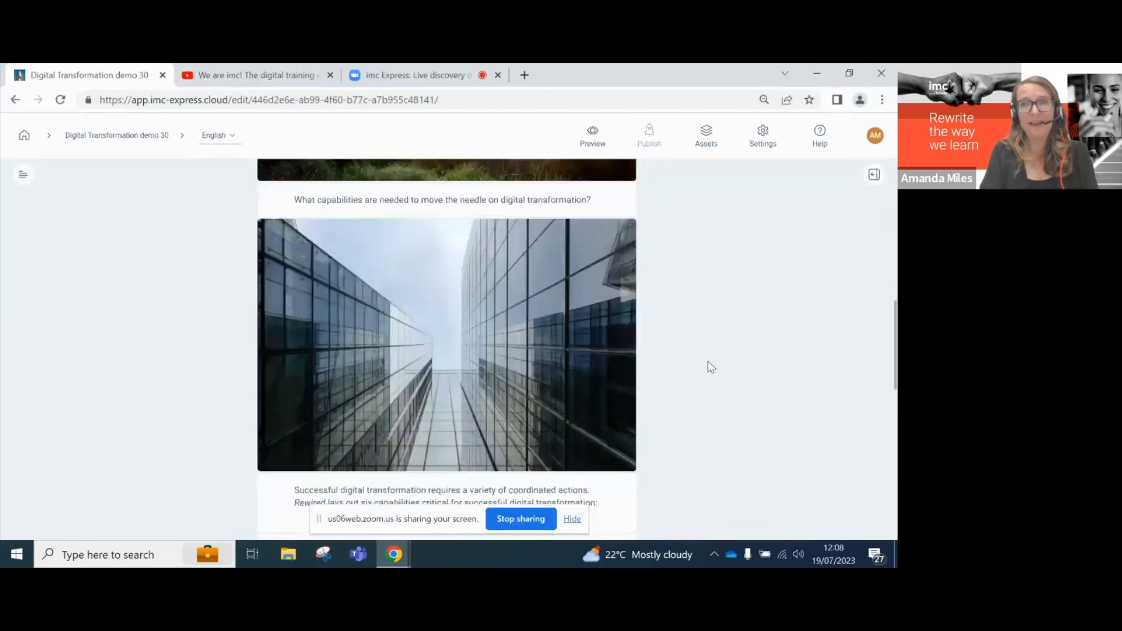
scroll(708, 362, up, 3)
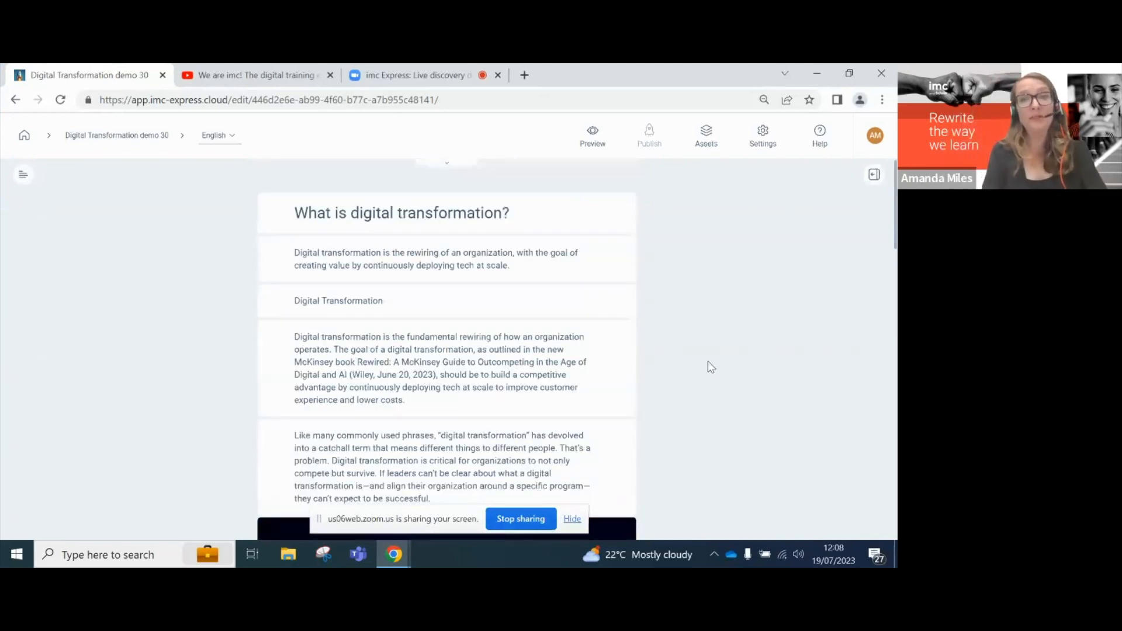
click(446, 234)
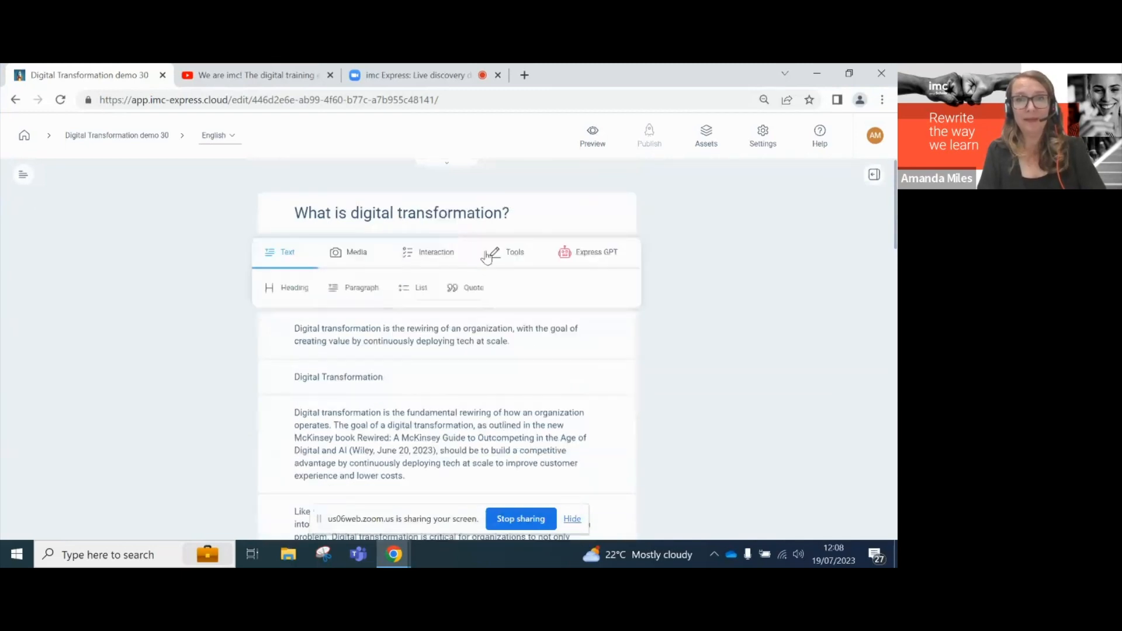
click(523, 261)
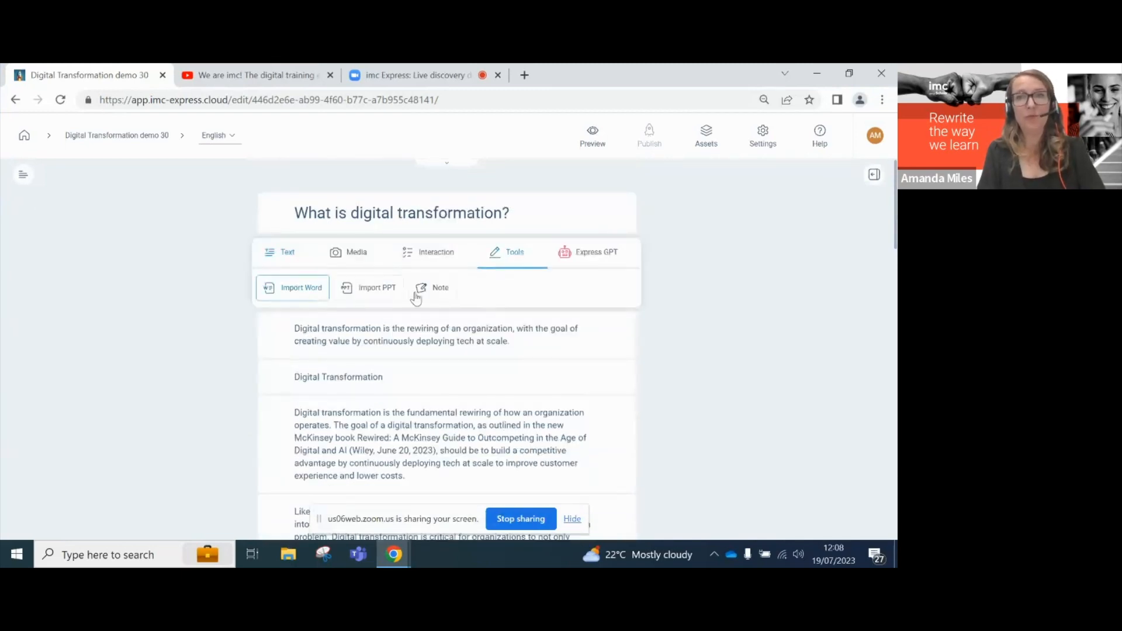
click(672, 310)
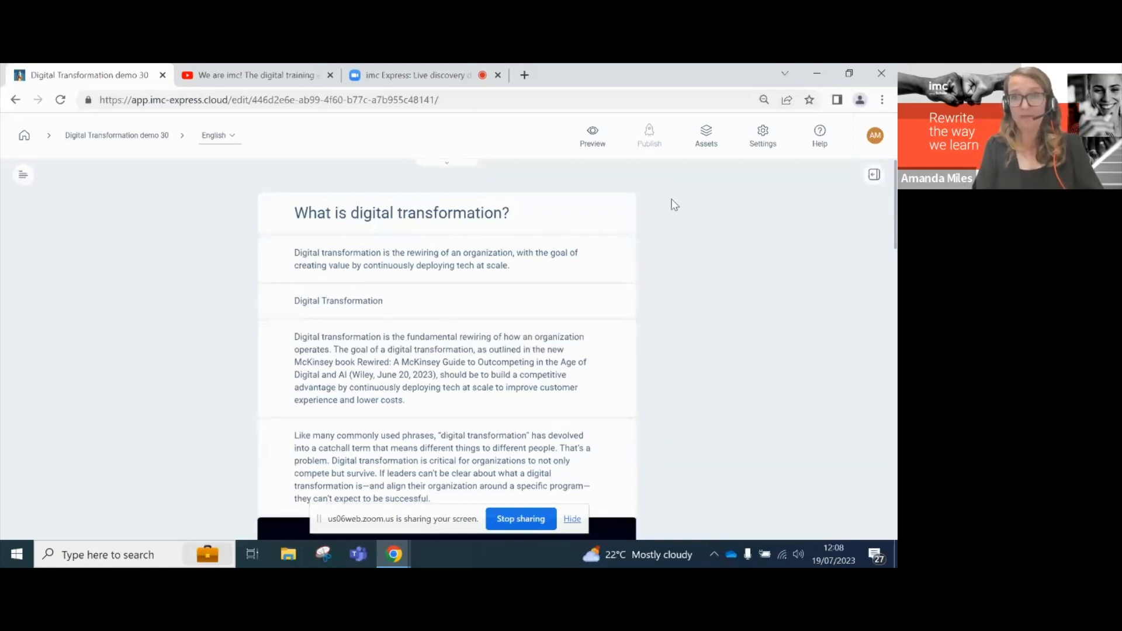
- Preview the course and play the 'What is digital transformation?' title video
click(594, 140)
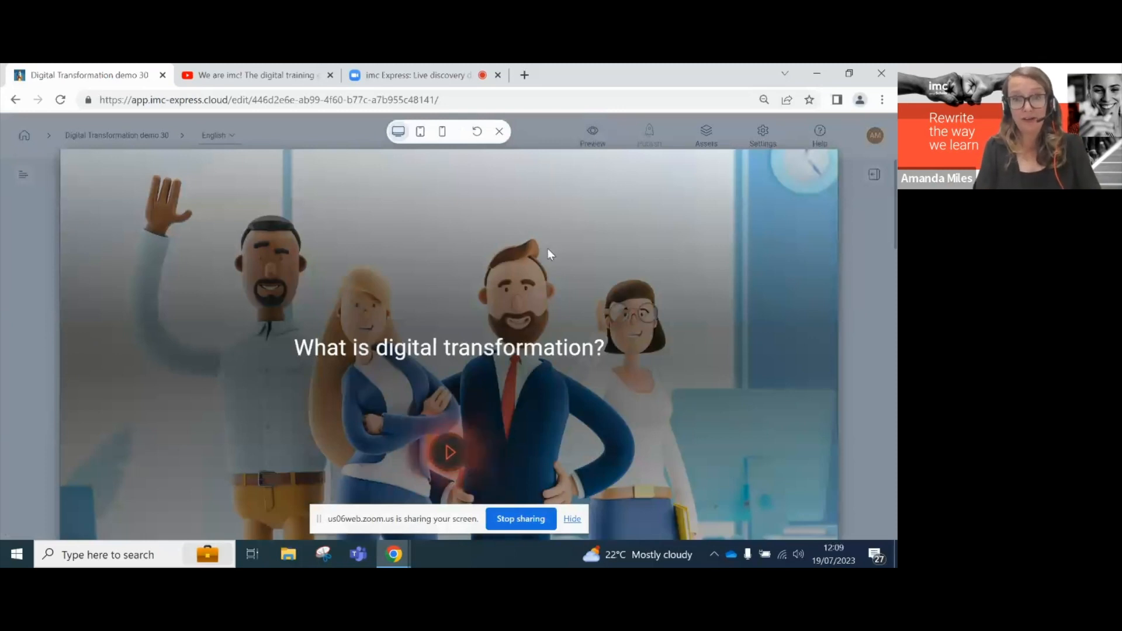
click(449, 453)
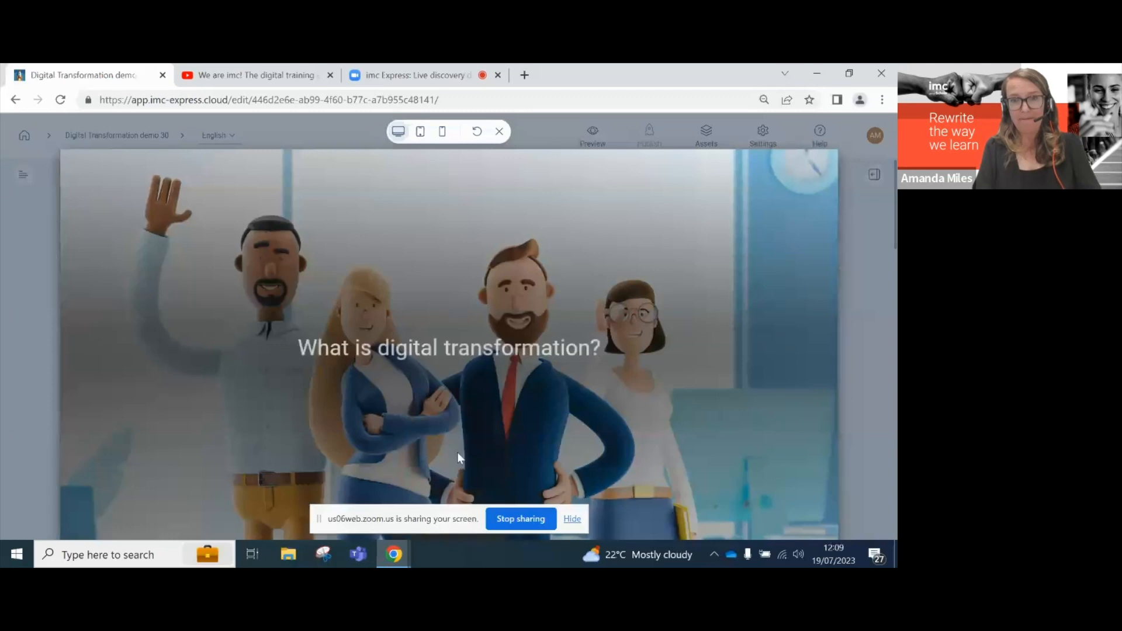
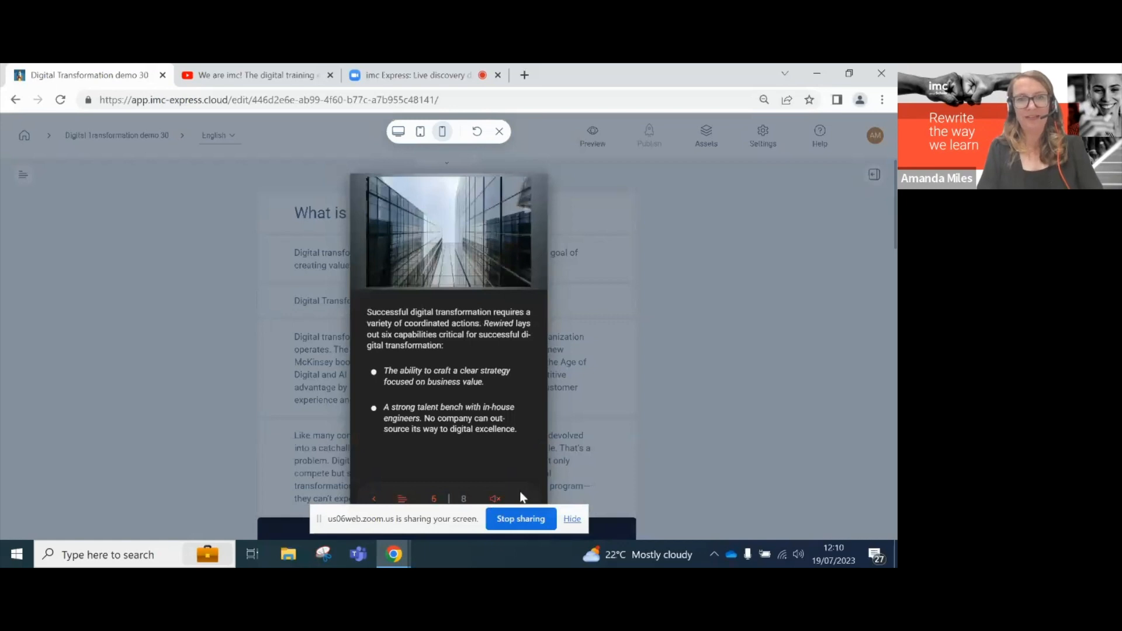
- Exit the mobile preview and return to the course editor
click(500, 133)
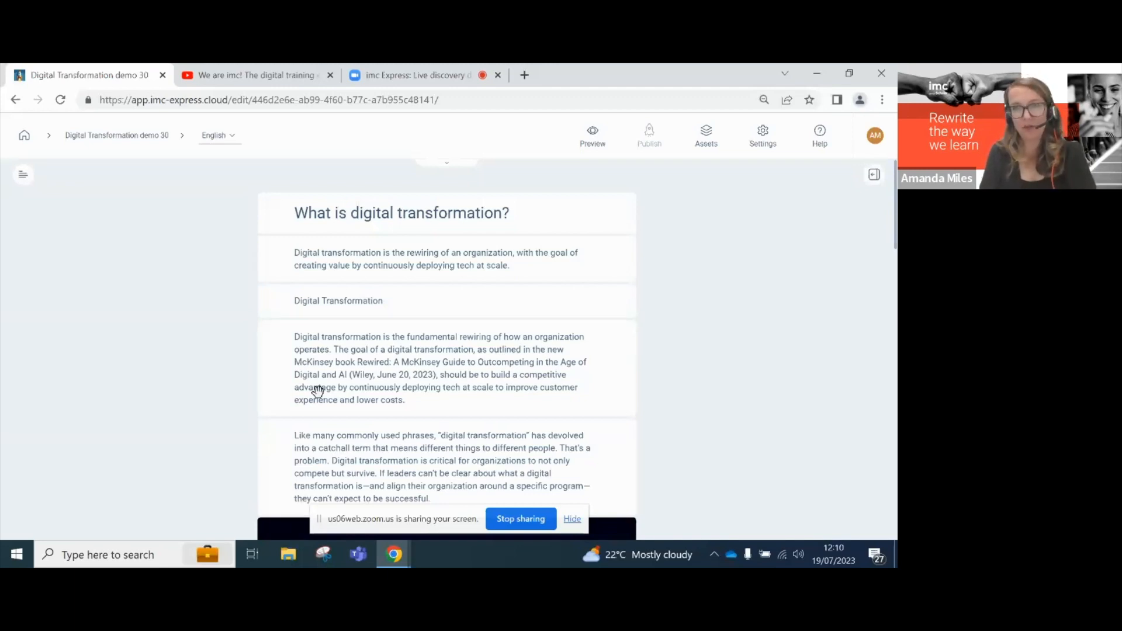
- Format the 'Digital Transformation' line as an H1 heading and open insert options below its paragraph
click(500, 301)
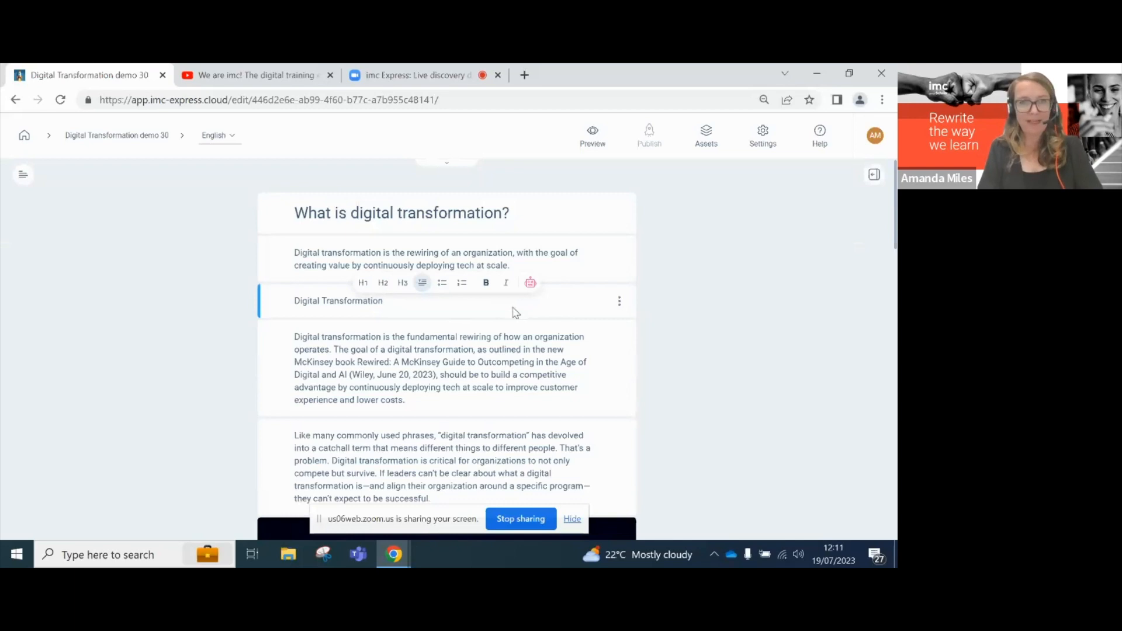
click(363, 284)
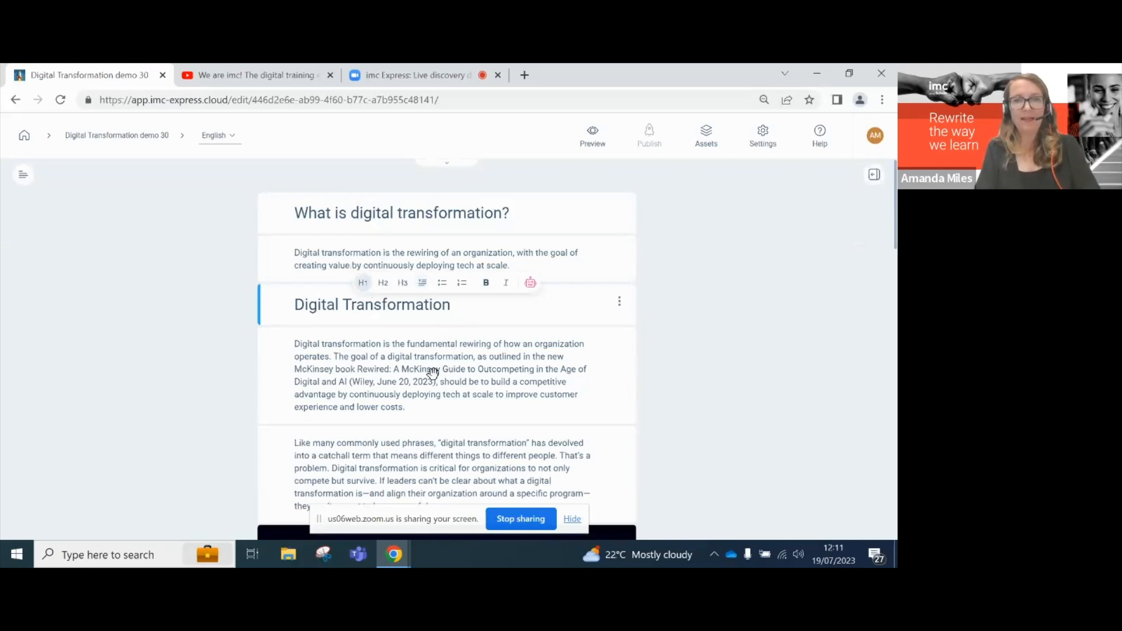
right_click(439, 413)
click(426, 418)
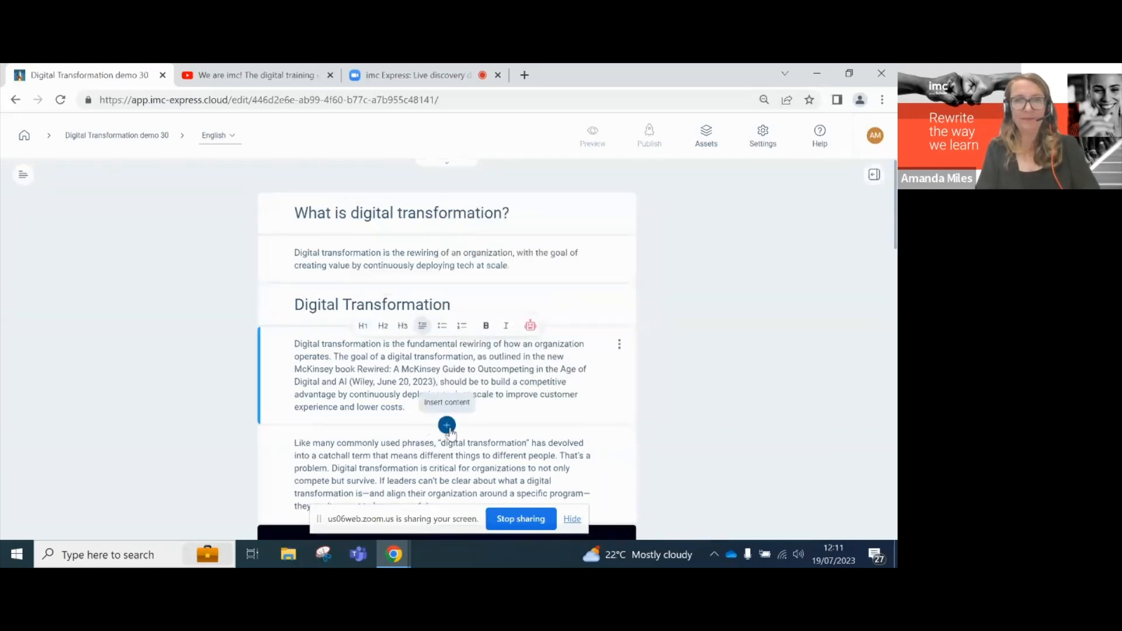
click(447, 426)
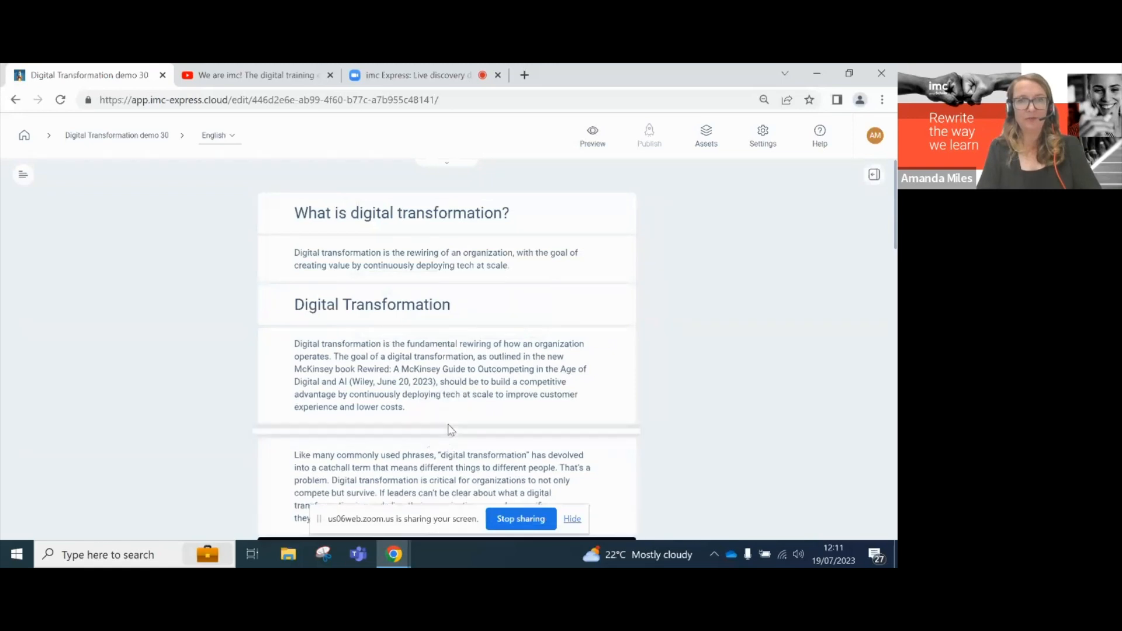
- Choose to insert an image from the Media content options
scroll(386, 371, down, 1)
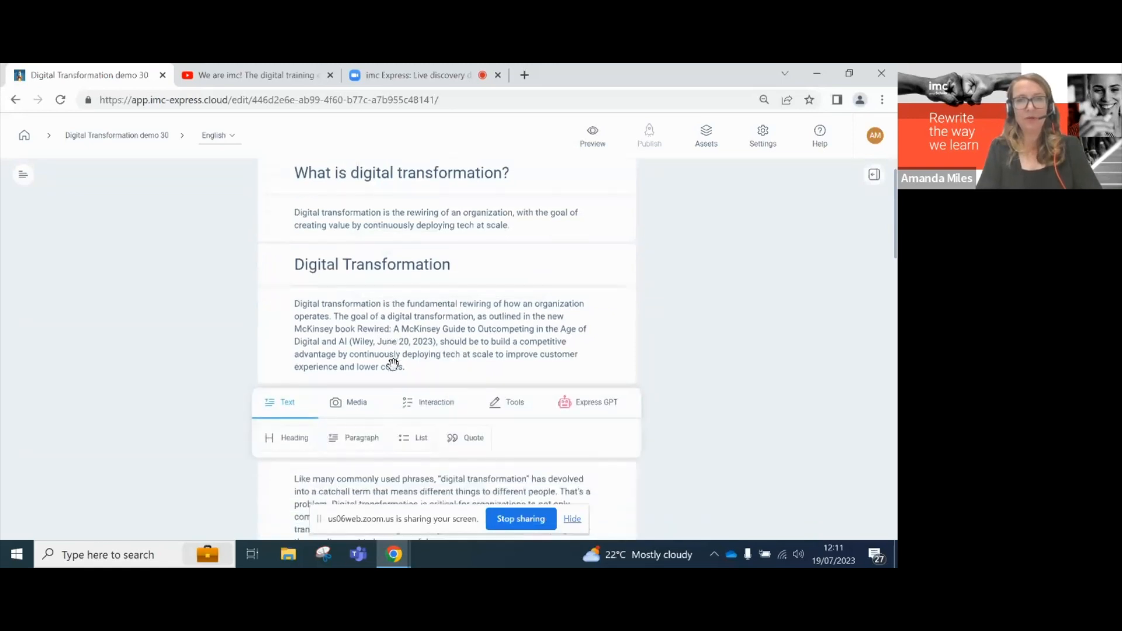
click(351, 397)
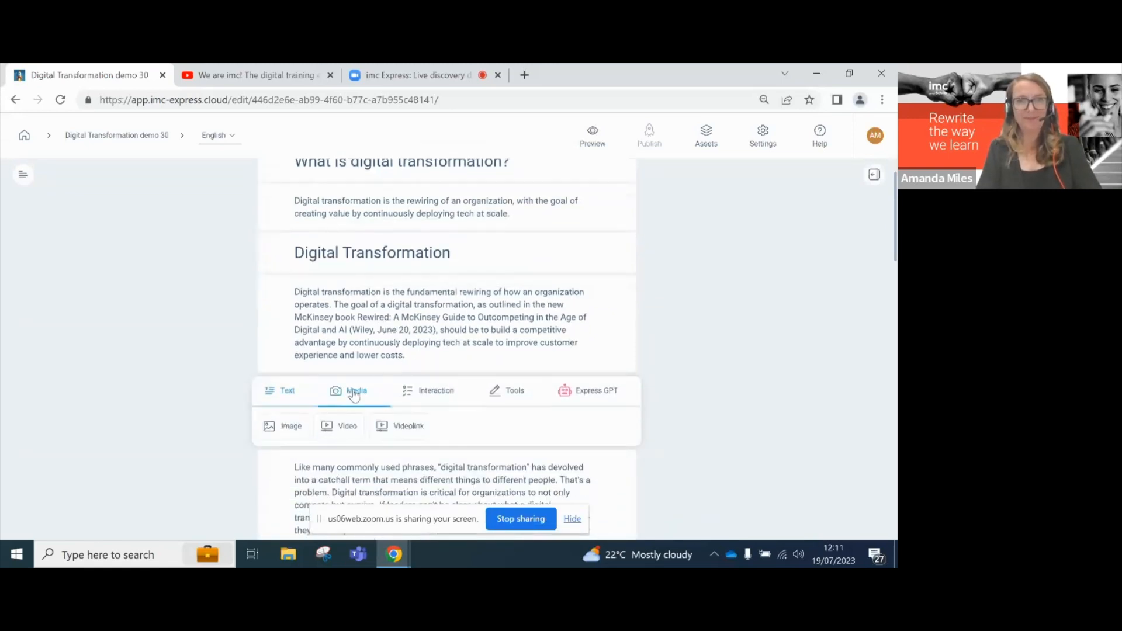
click(289, 426)
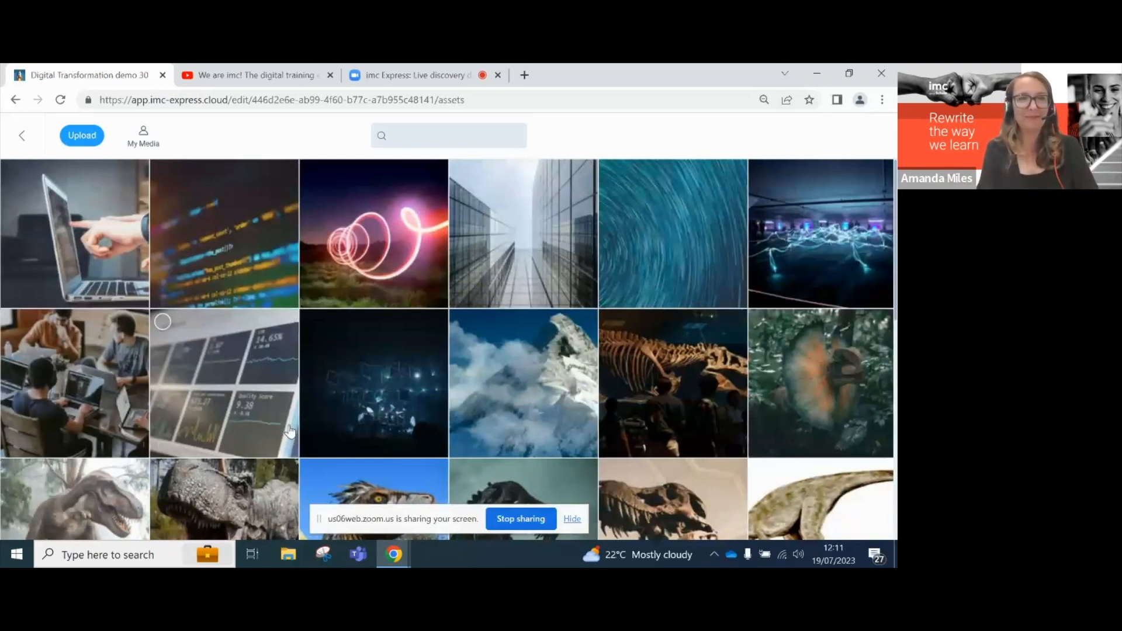
- Search the web for 'Digital' images, then go back to the media library
click(85, 142)
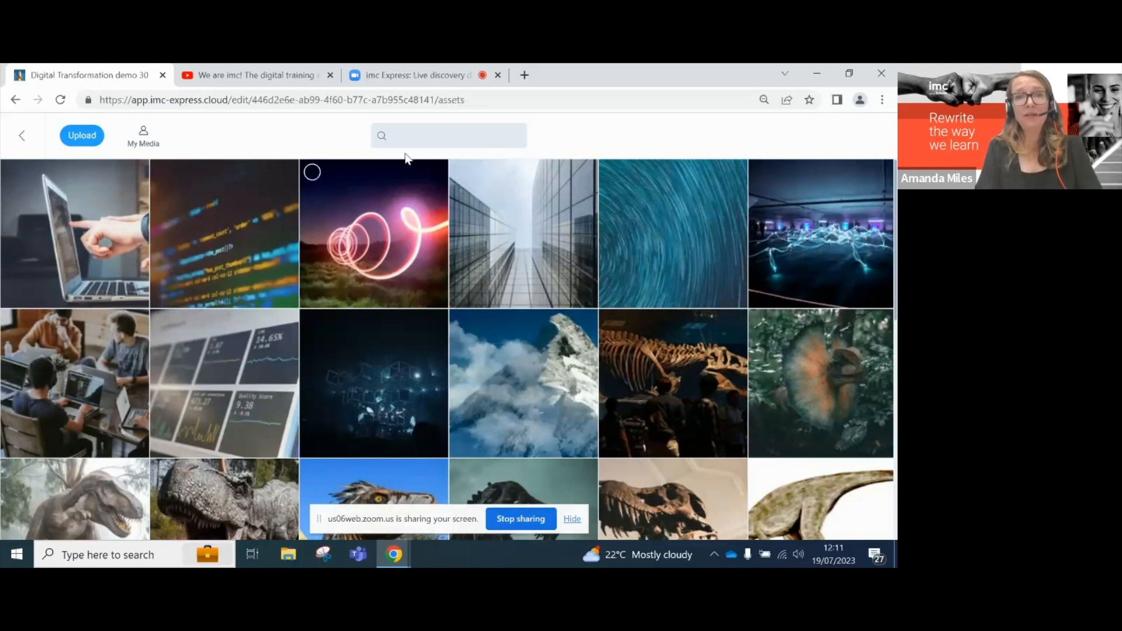
click(411, 136)
text(Digital)
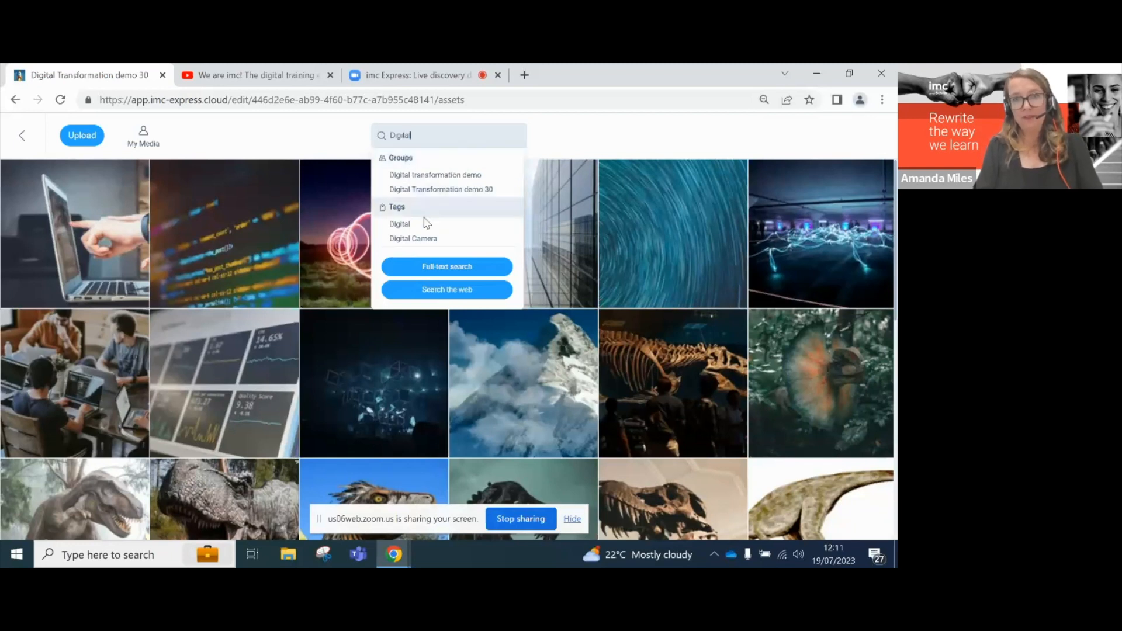
click(440, 292)
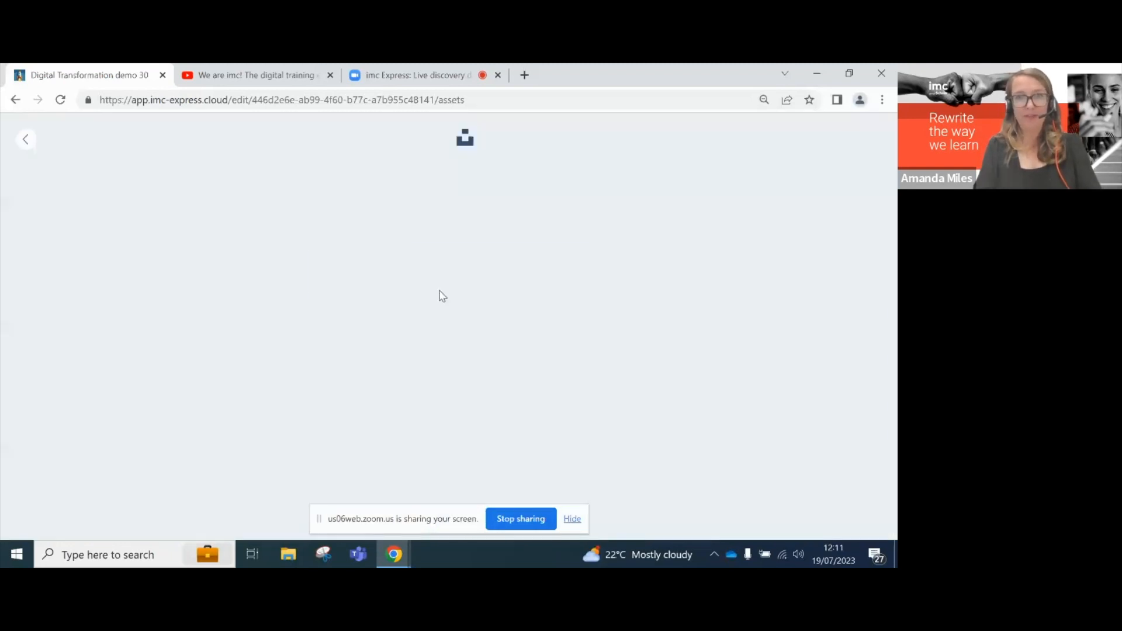
mouse_move(439, 291)
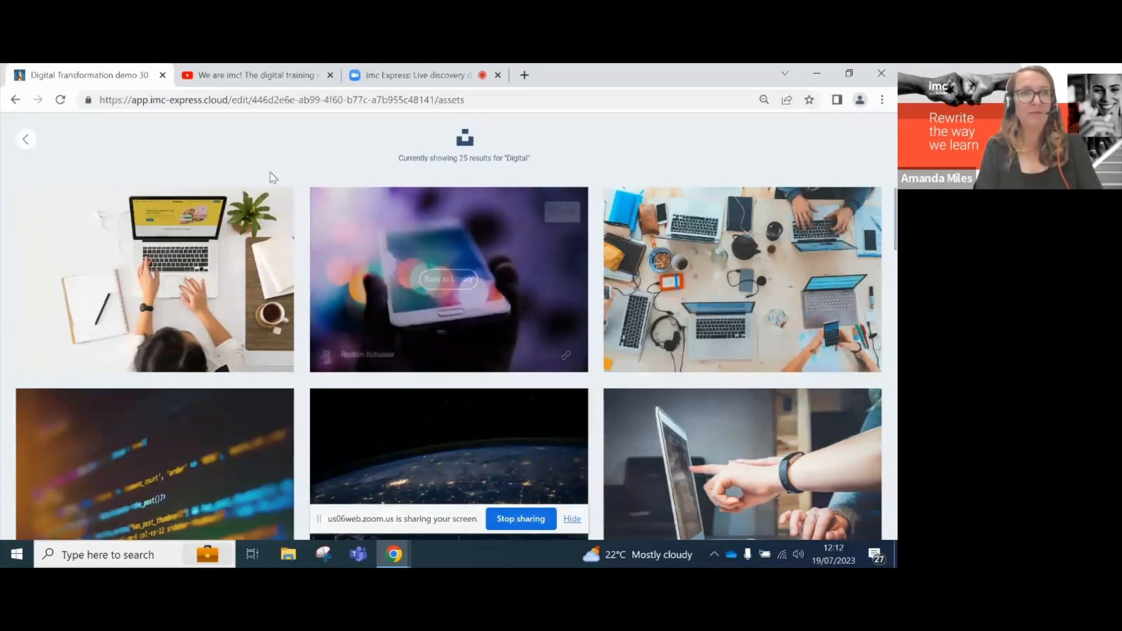
click(26, 141)
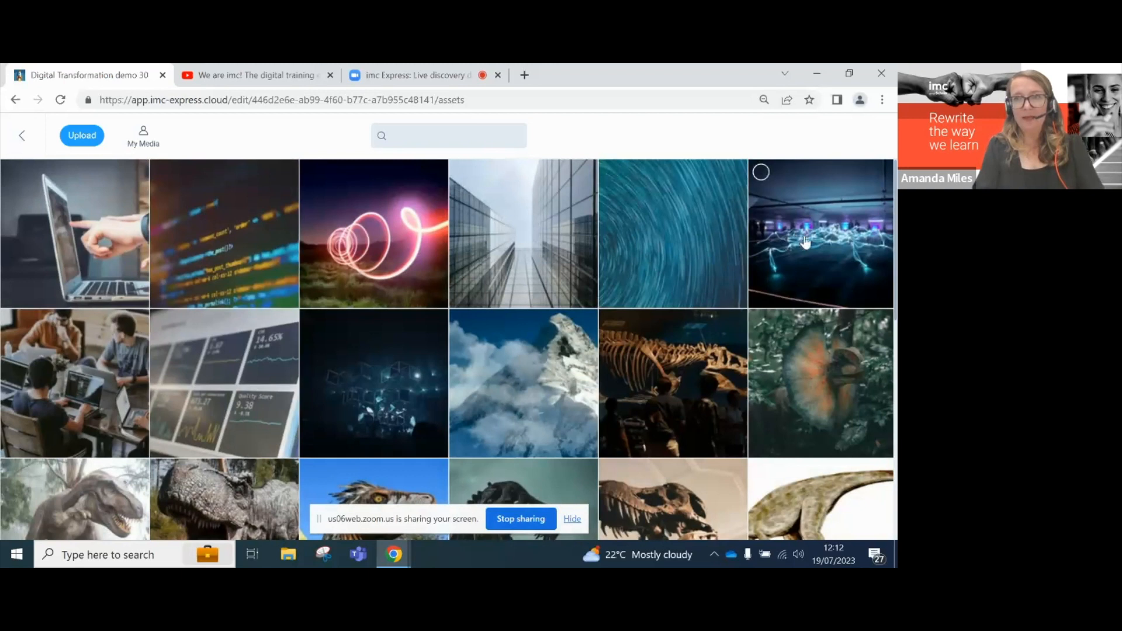
- Select the blue light-trails image and insert it below the paragraph
click(760, 172)
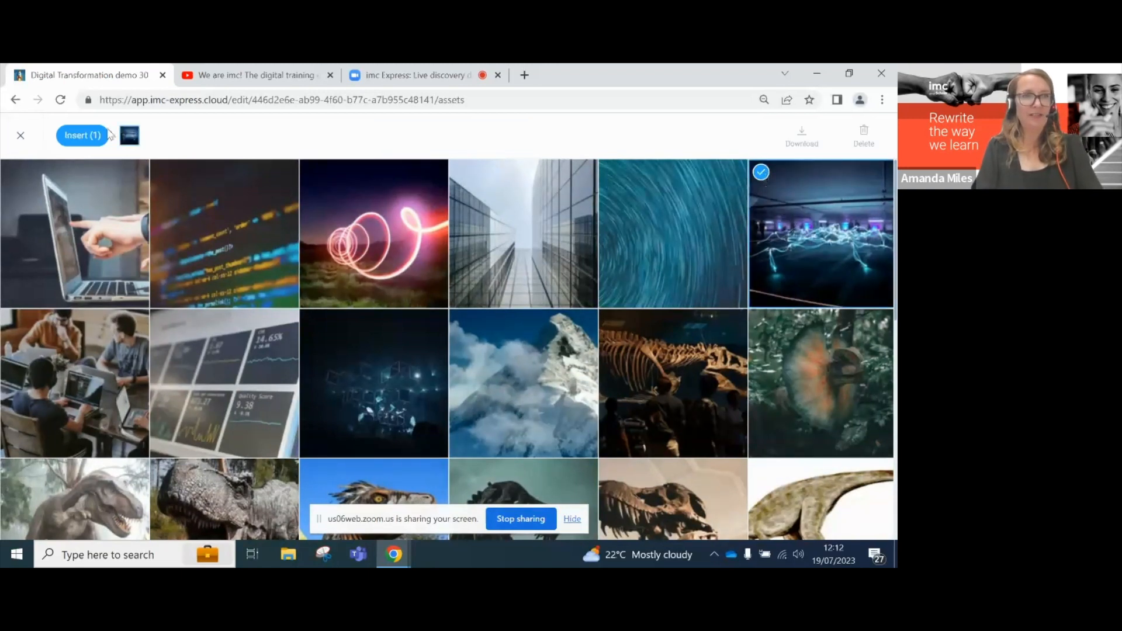
click(104, 135)
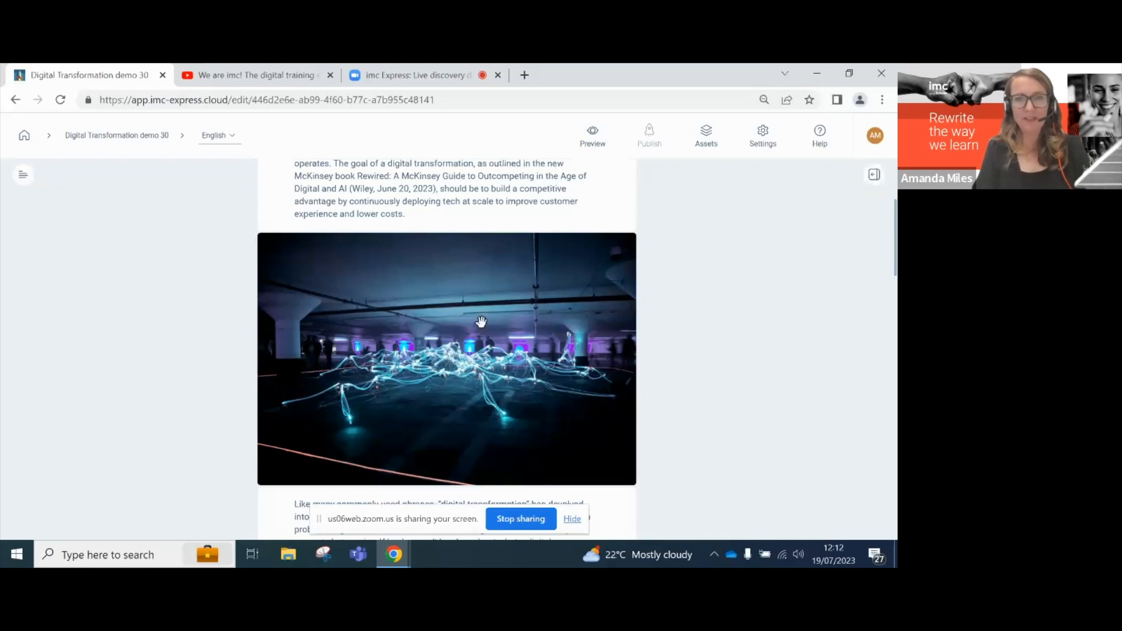
- Add a hotspot at the image's upper left titled 'Digital transformation'
click(552, 282)
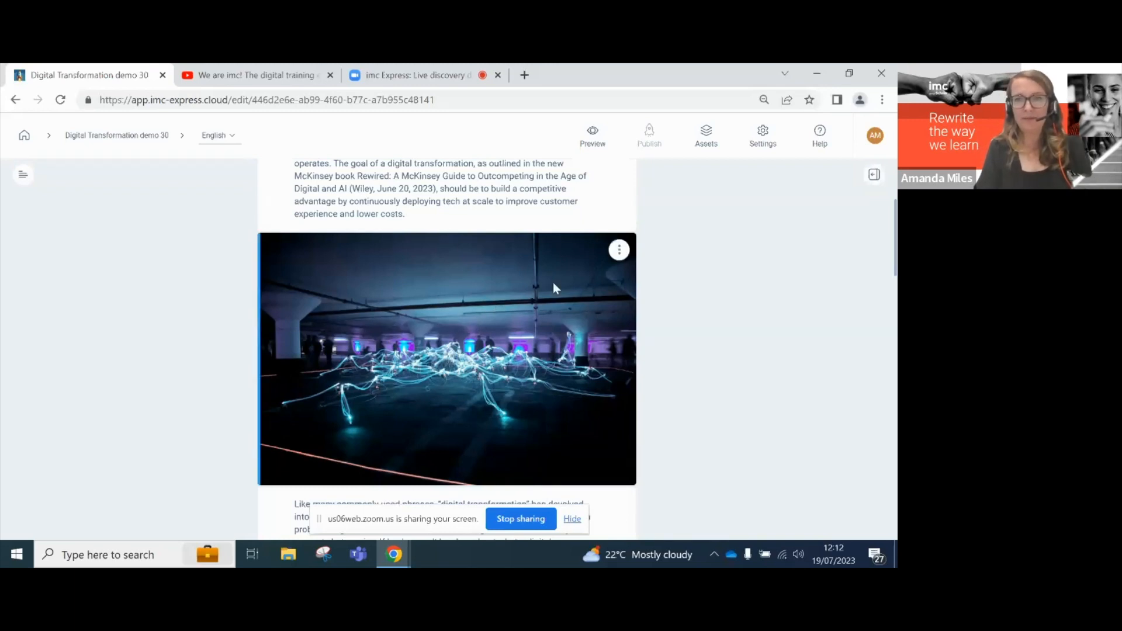
click(619, 250)
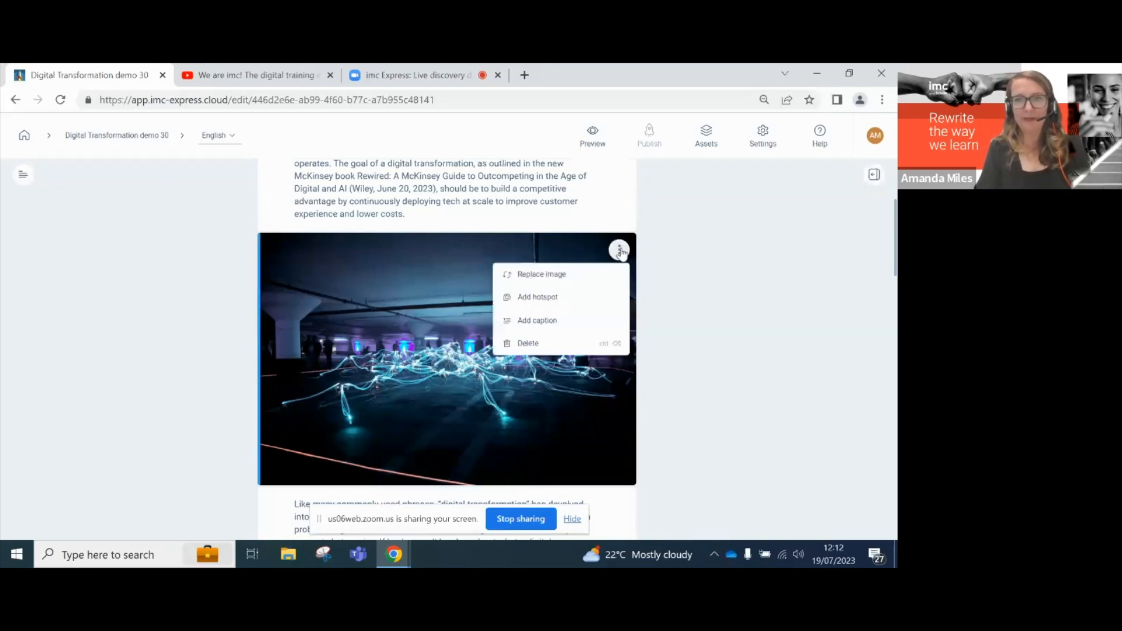
click(537, 298)
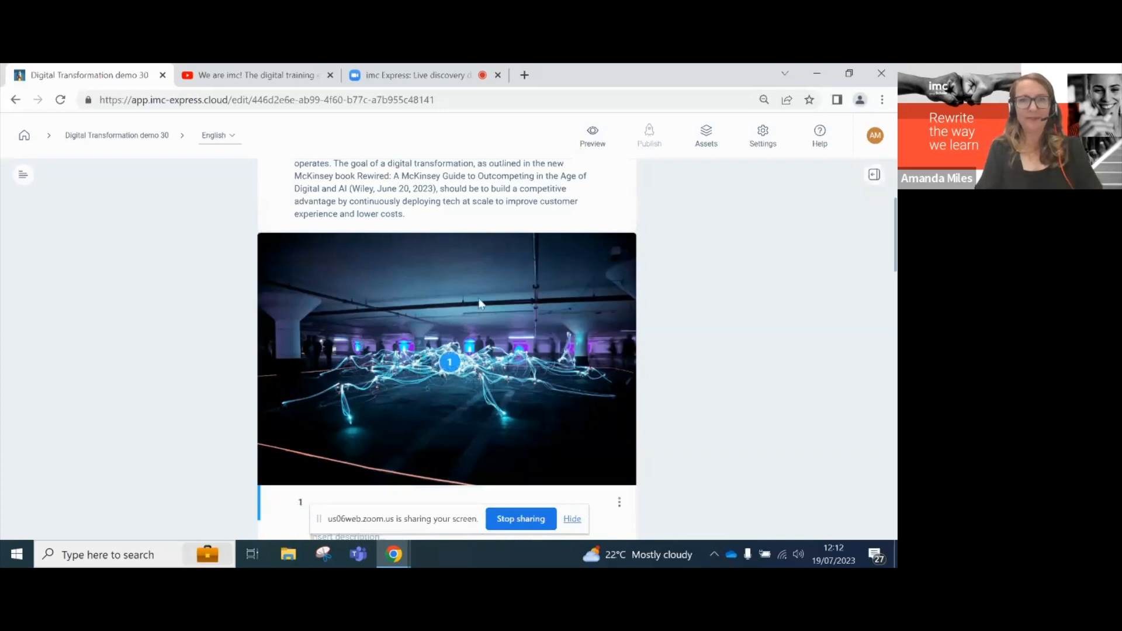
drag(447, 363, 357, 270)
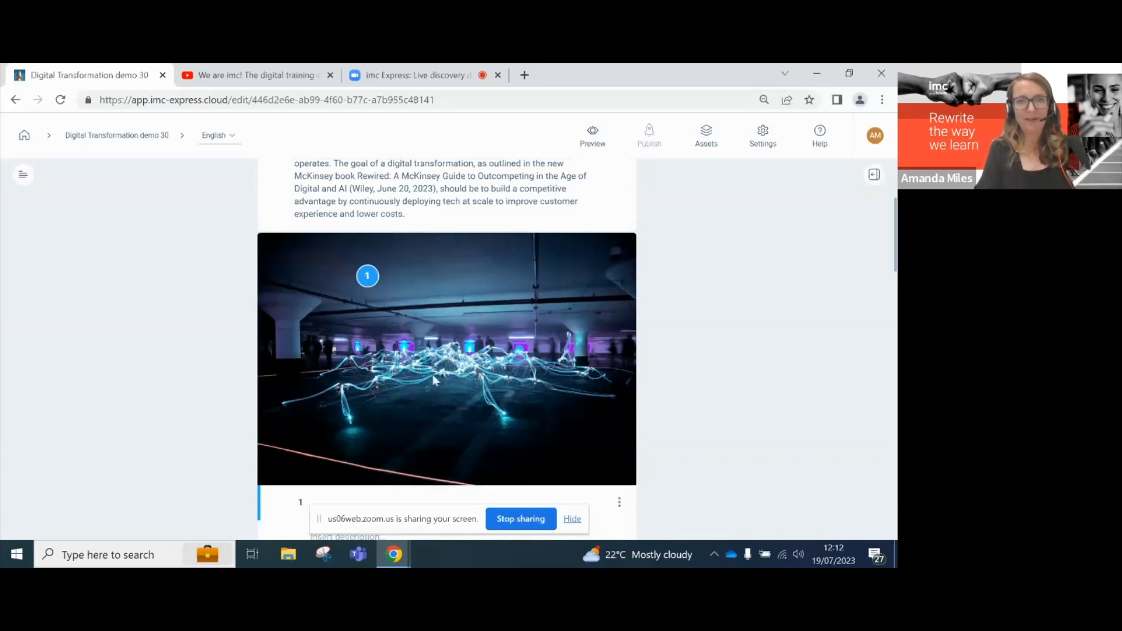
scroll(439, 385, down, 1)
click(354, 445)
text(Digital)
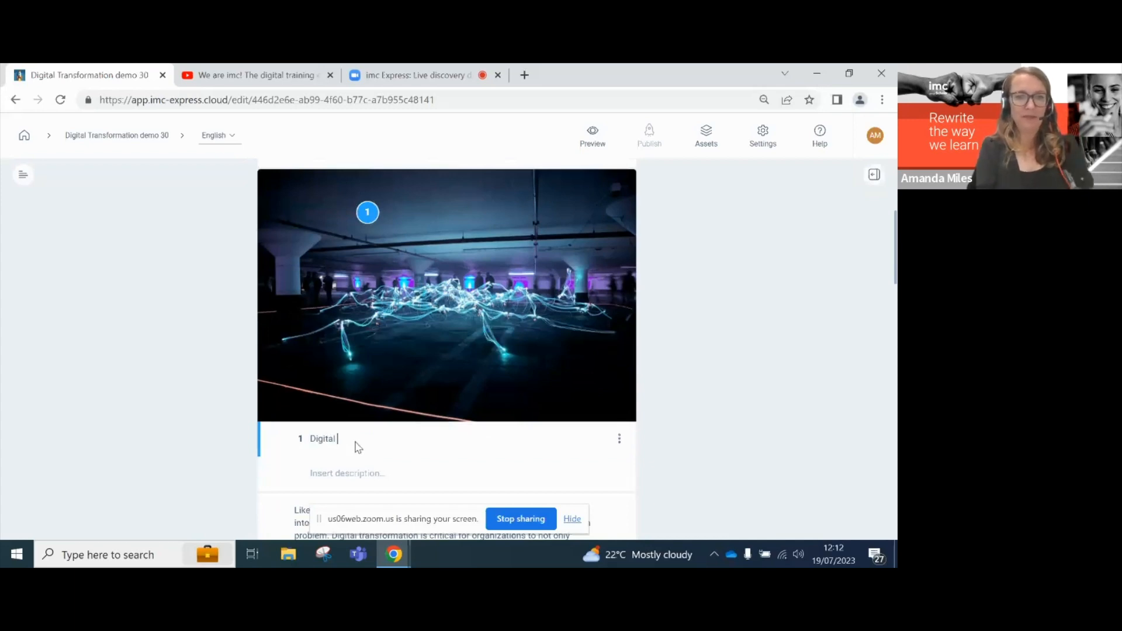
text( transf)
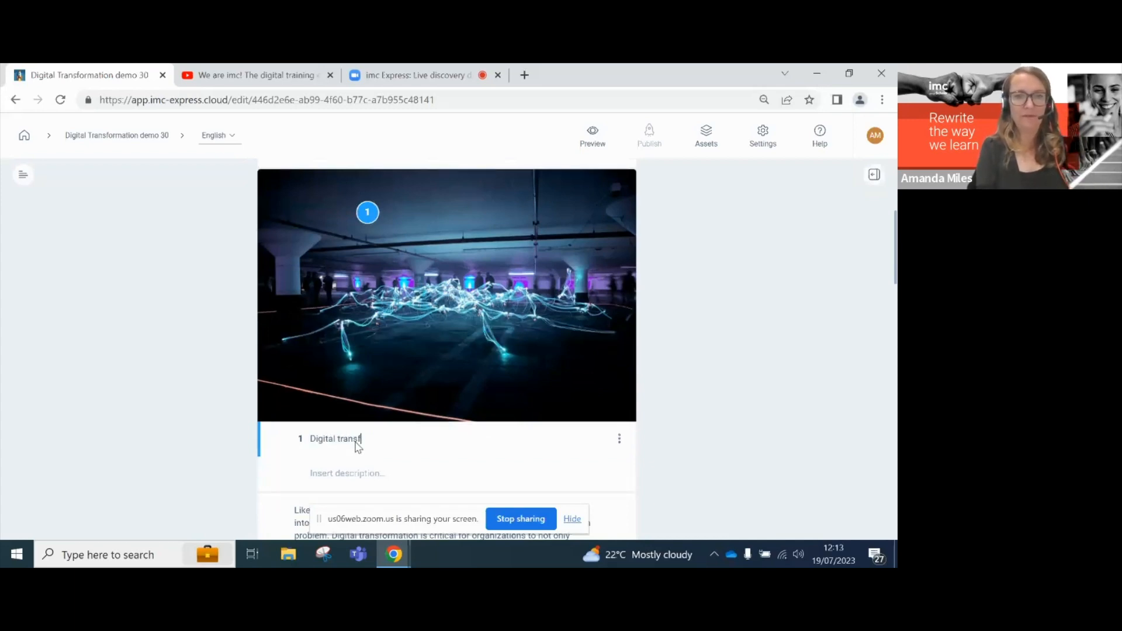
text(ormation)
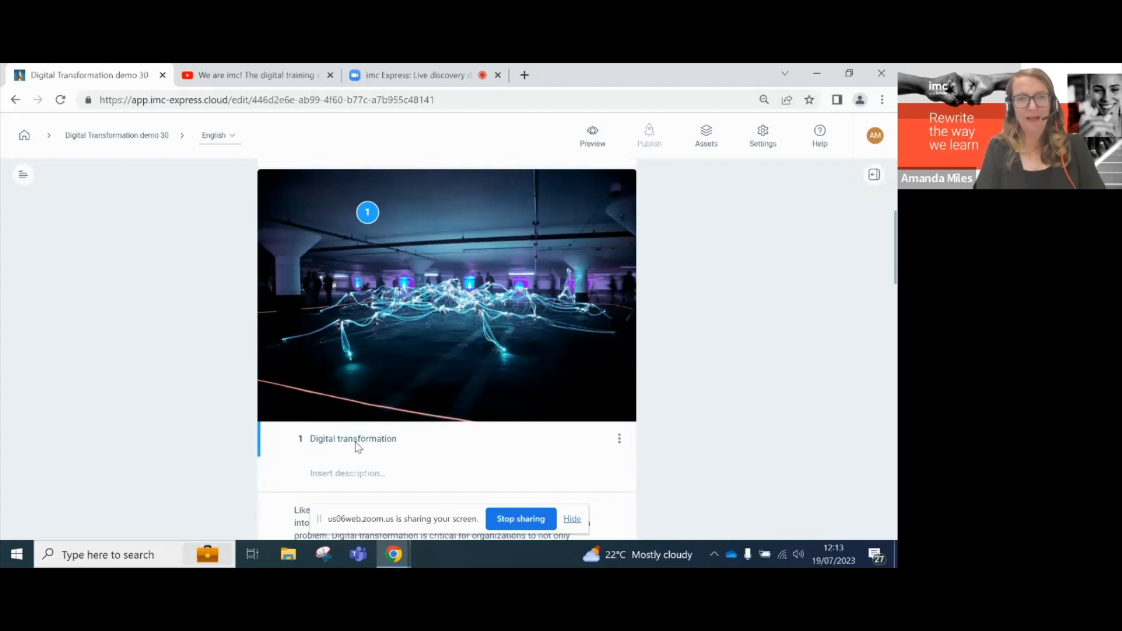
- Use the intro paragraph's first sentence as hotspot 1's description
scroll(383, 380, down, 1)
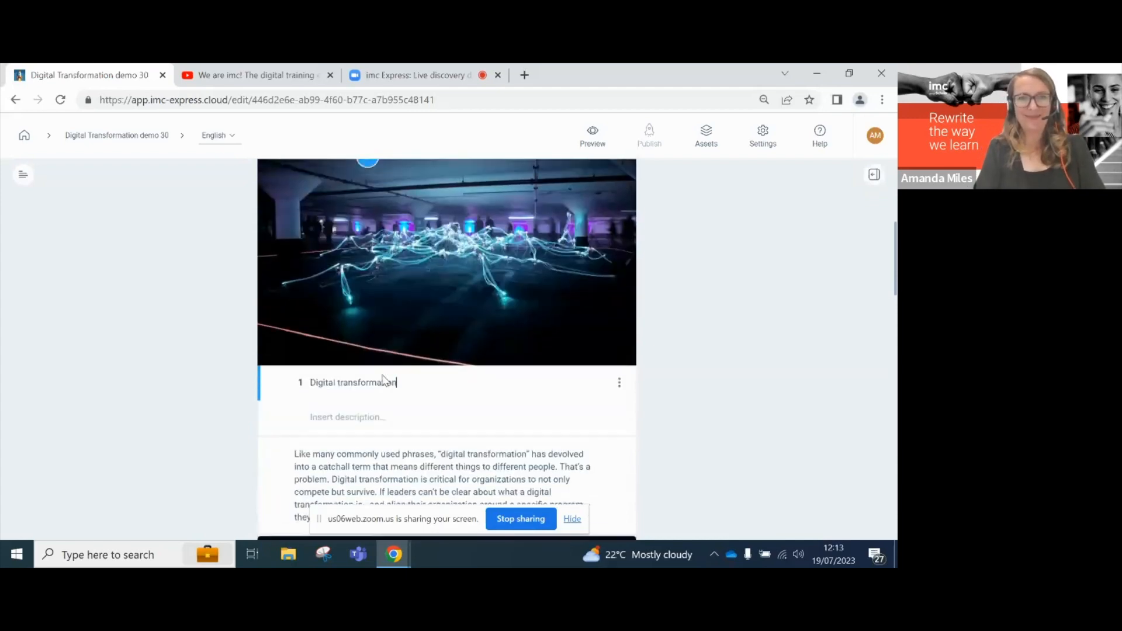
scroll(382, 379, up, 3)
scroll(383, 379, up, 1)
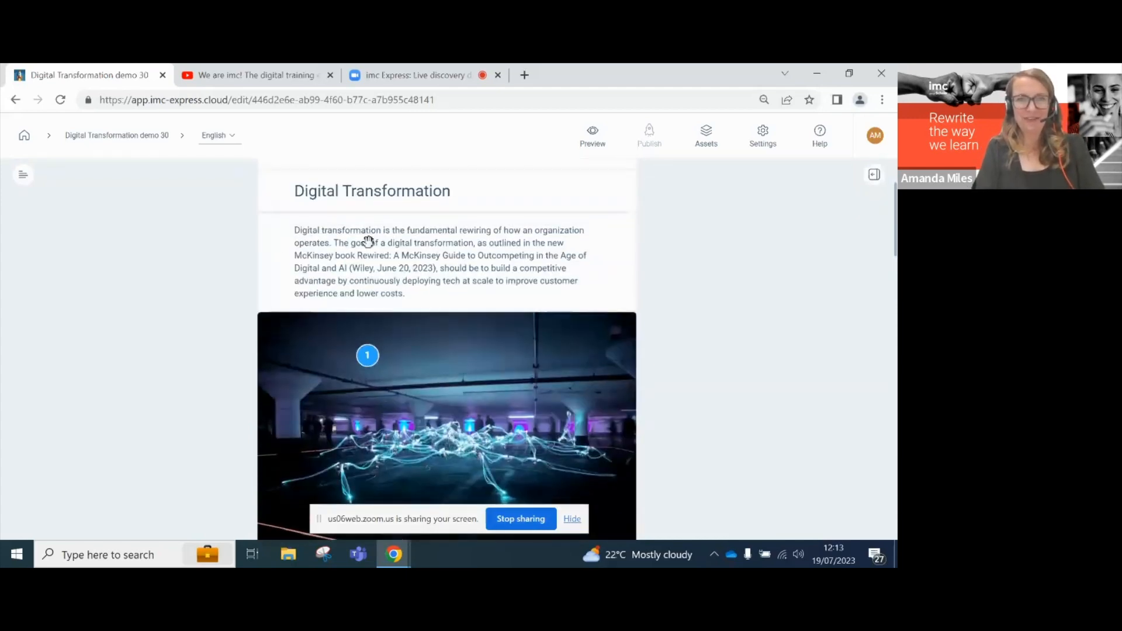
click(326, 245)
drag(329, 244, 298, 233)
key(ctrl+c)
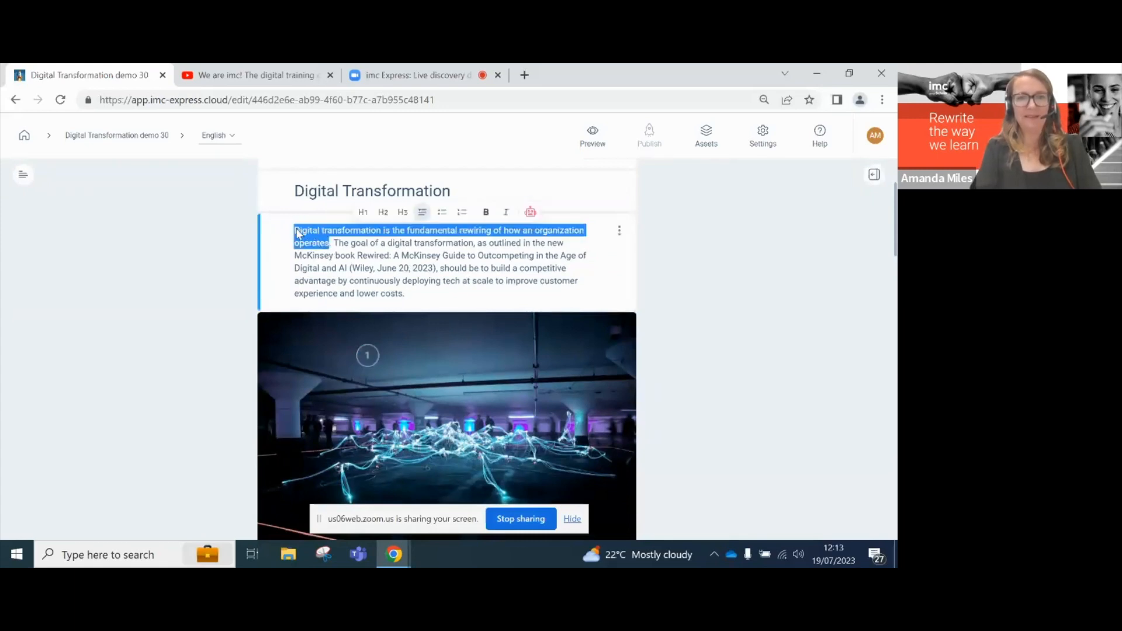
scroll(426, 393, down, 5)
click(382, 330)
key(ctrl+v)
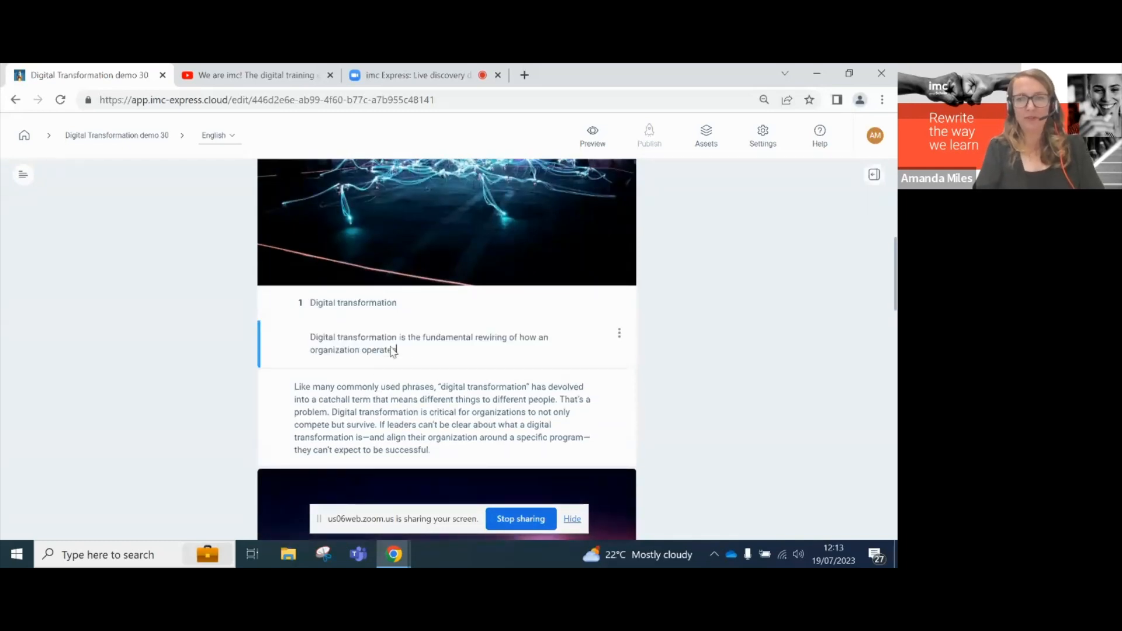
- Add a second hotspot titled 'Tech as Scale'
key(Return)
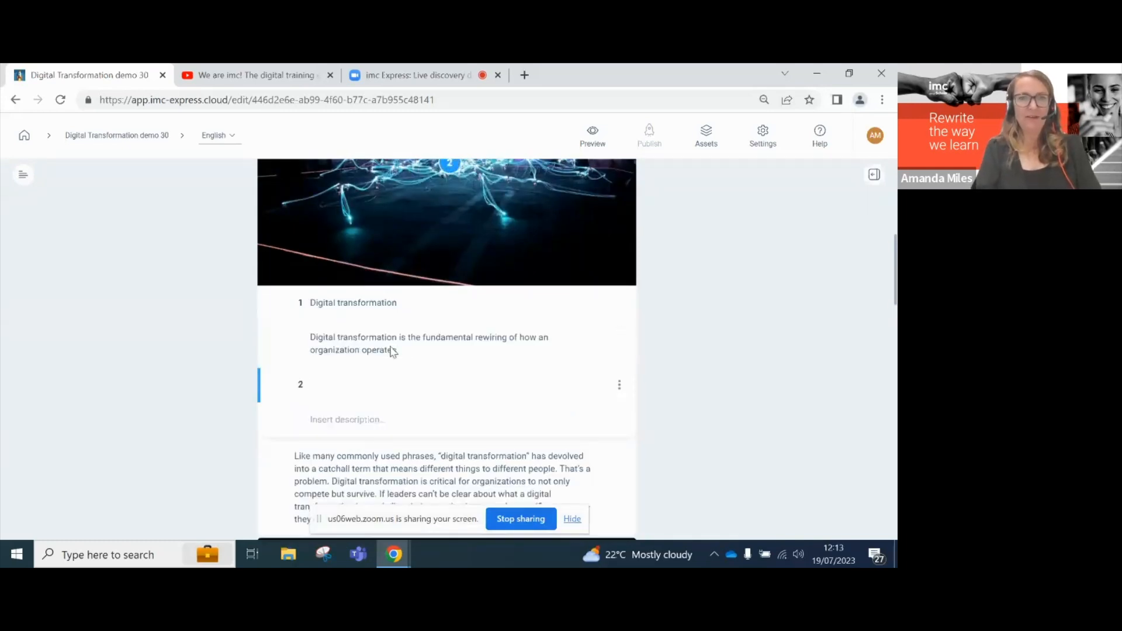
text(Tech as)
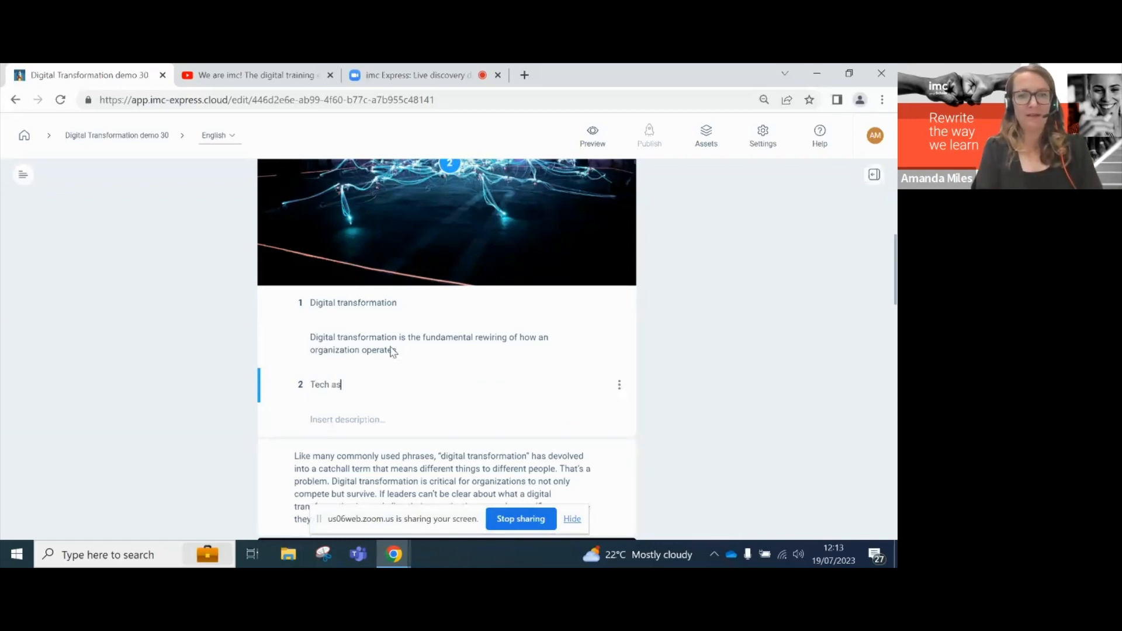
text( Scale)
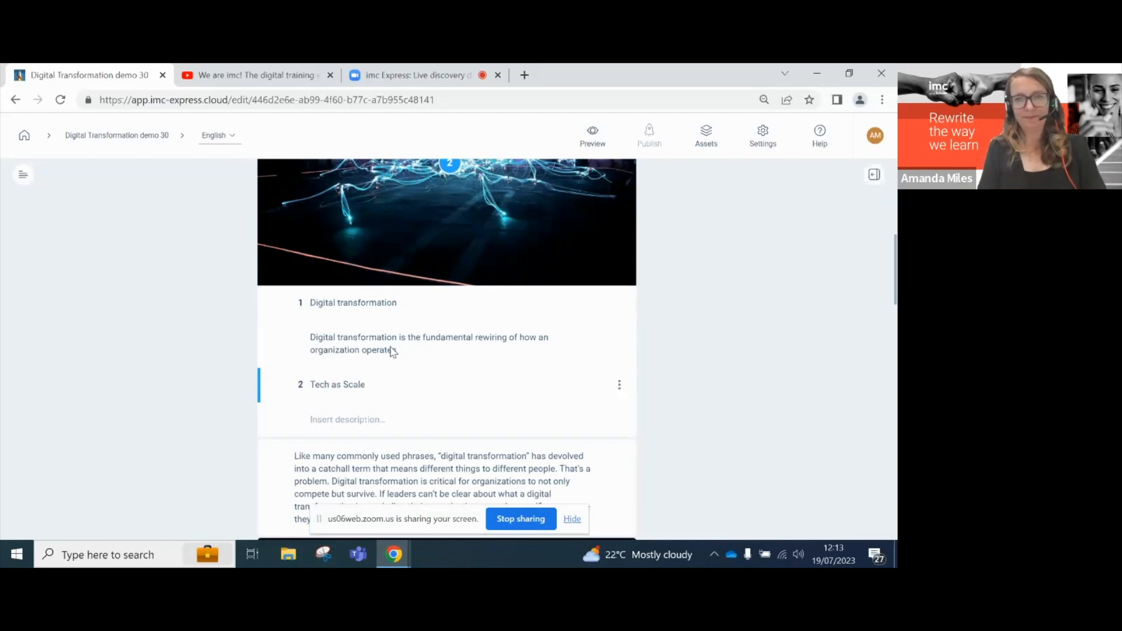
click(628, 462)
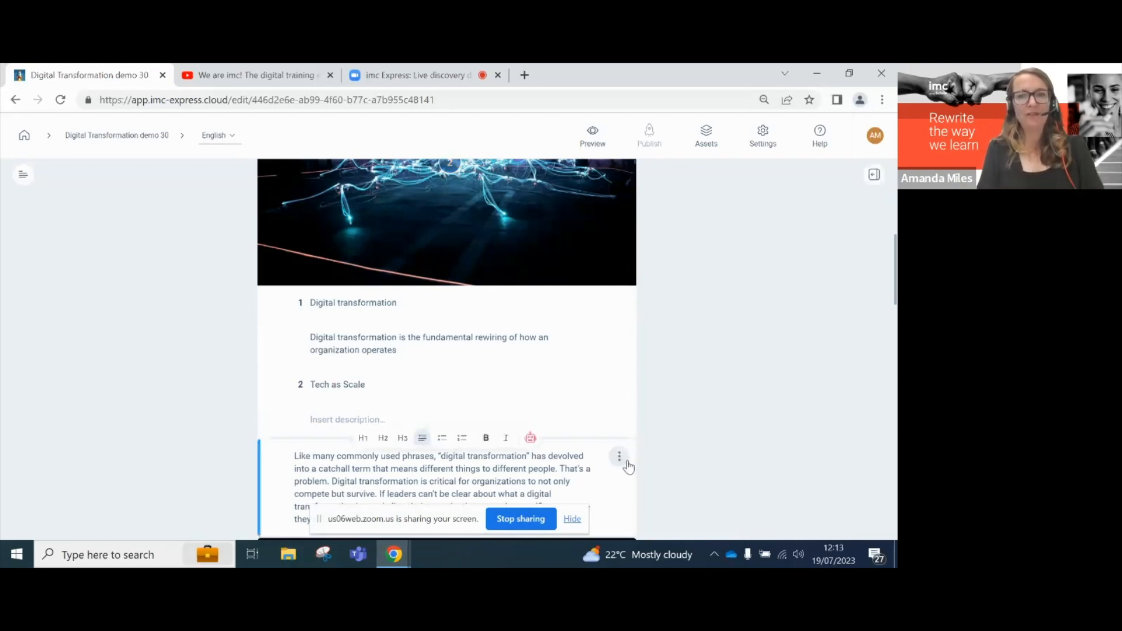
- Insert a question block asking 'What is digital transformation?'
scroll(560, 379, down, 2)
scroll(547, 371, up, 8)
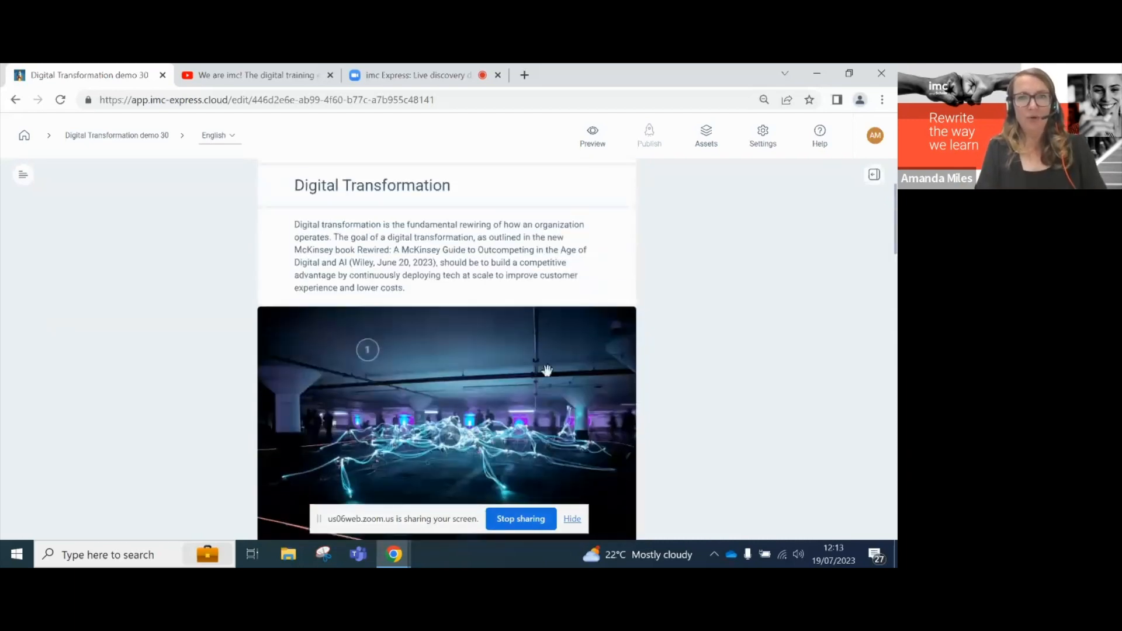
mouse_move(416, 289)
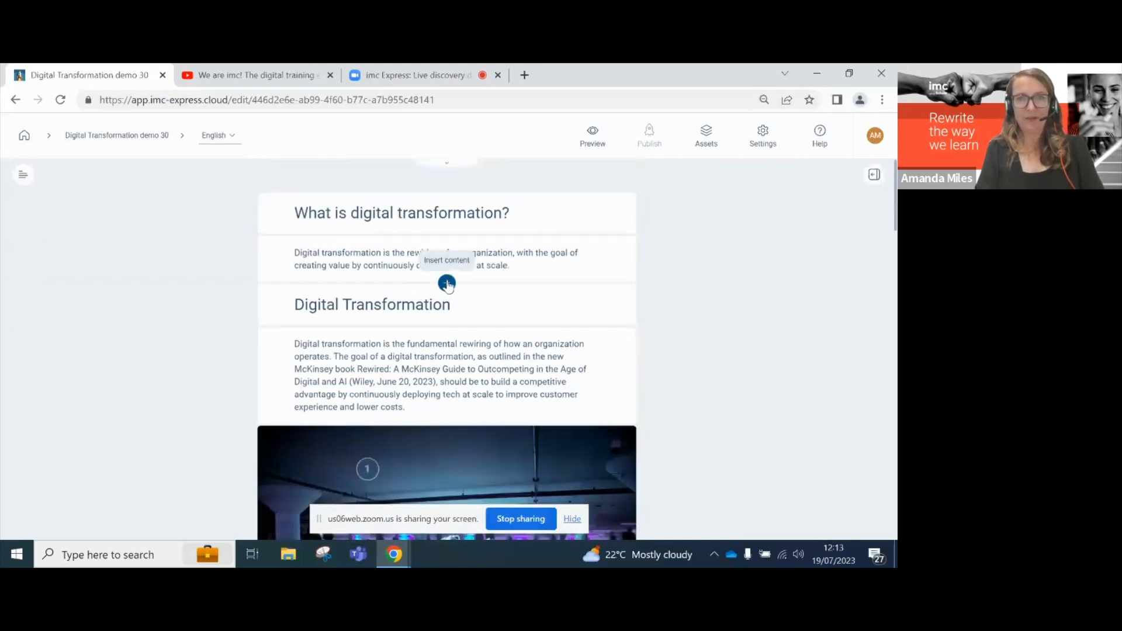
click(446, 284)
click(445, 300)
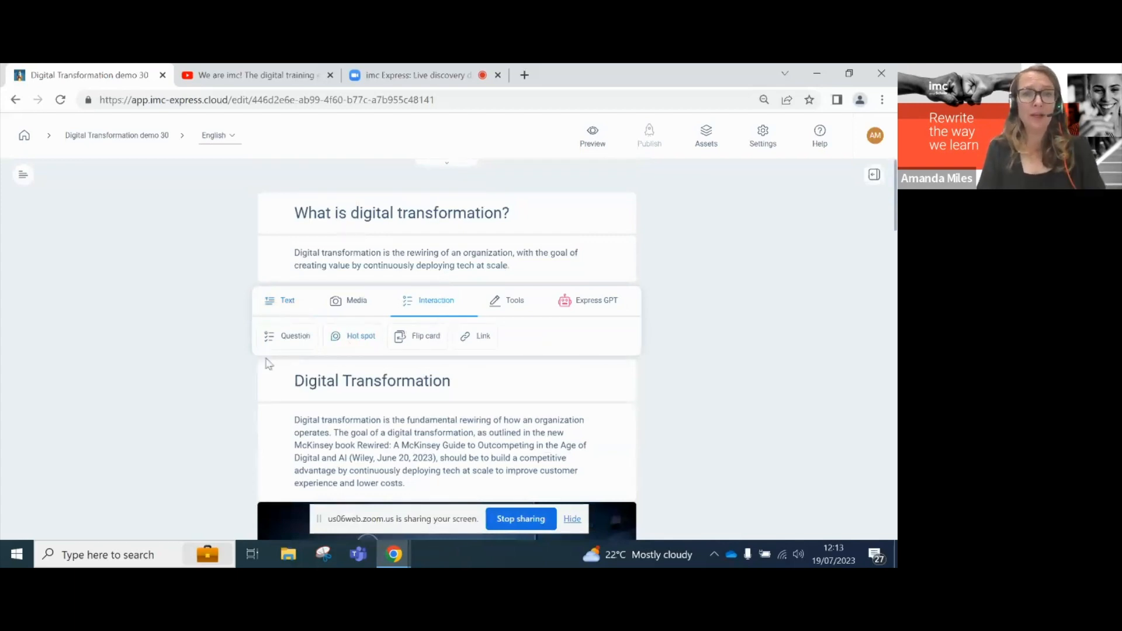
click(295, 338)
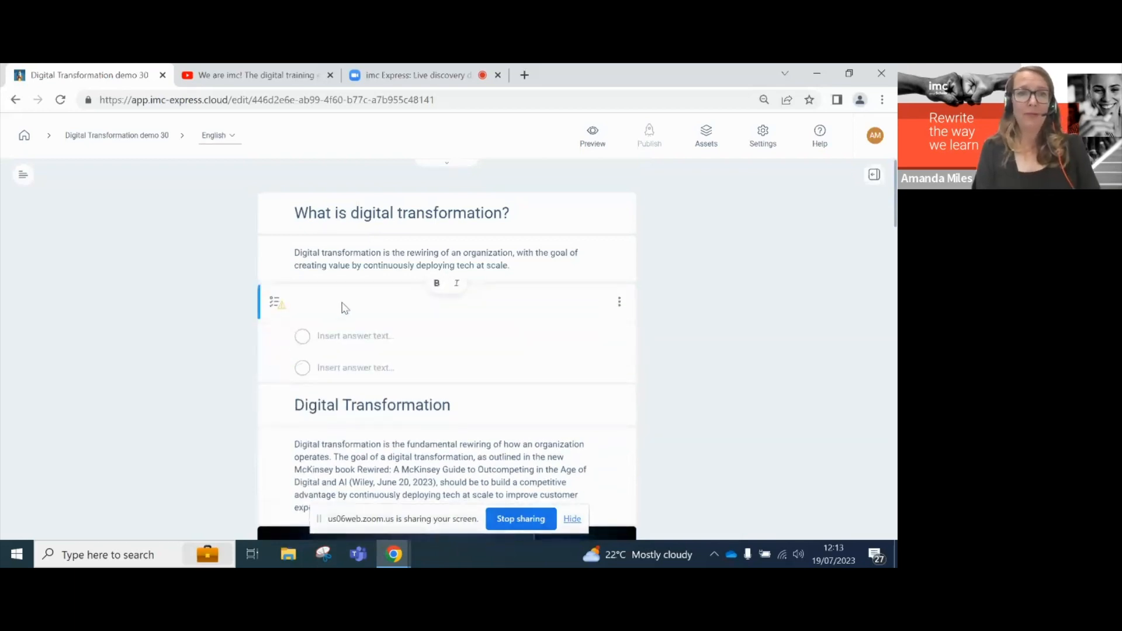
text(What )
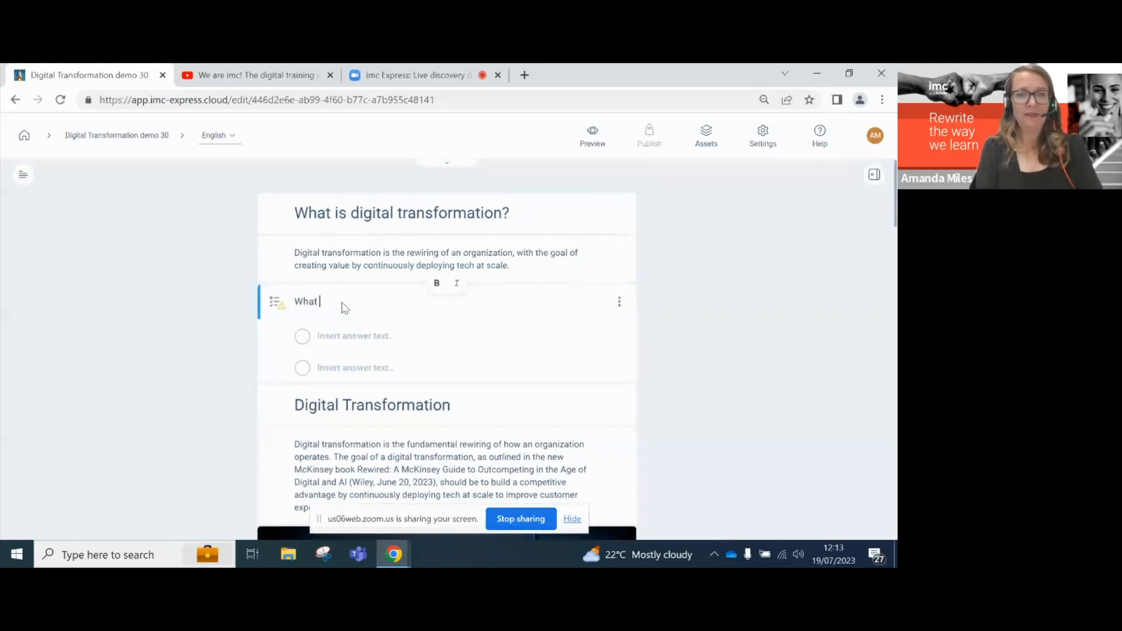
text(is digital transformat)
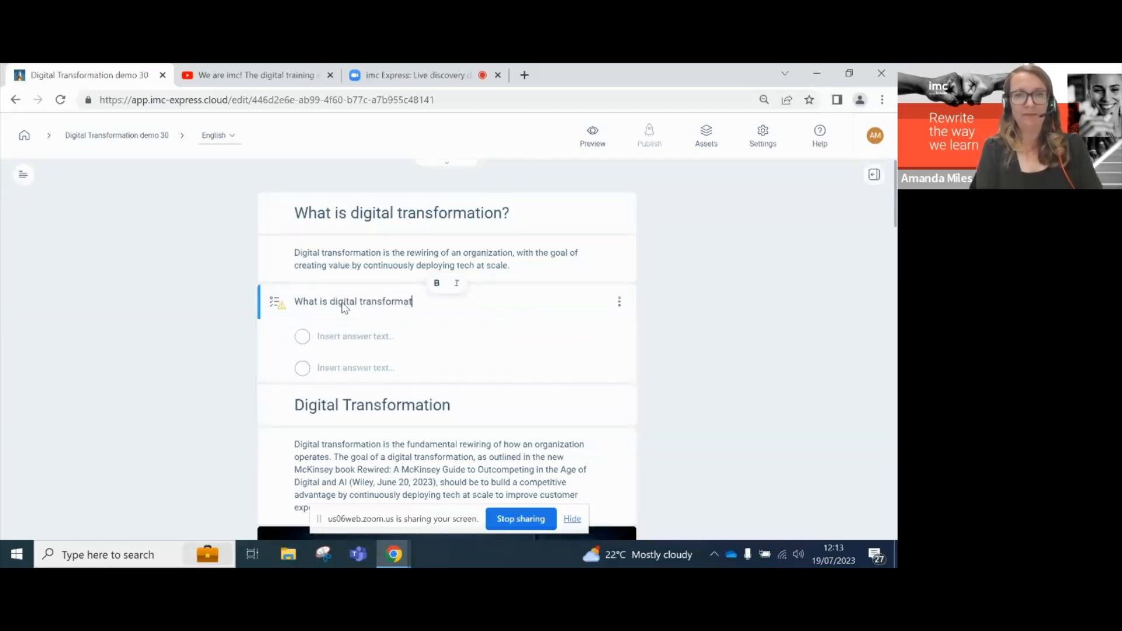
text(ion?)
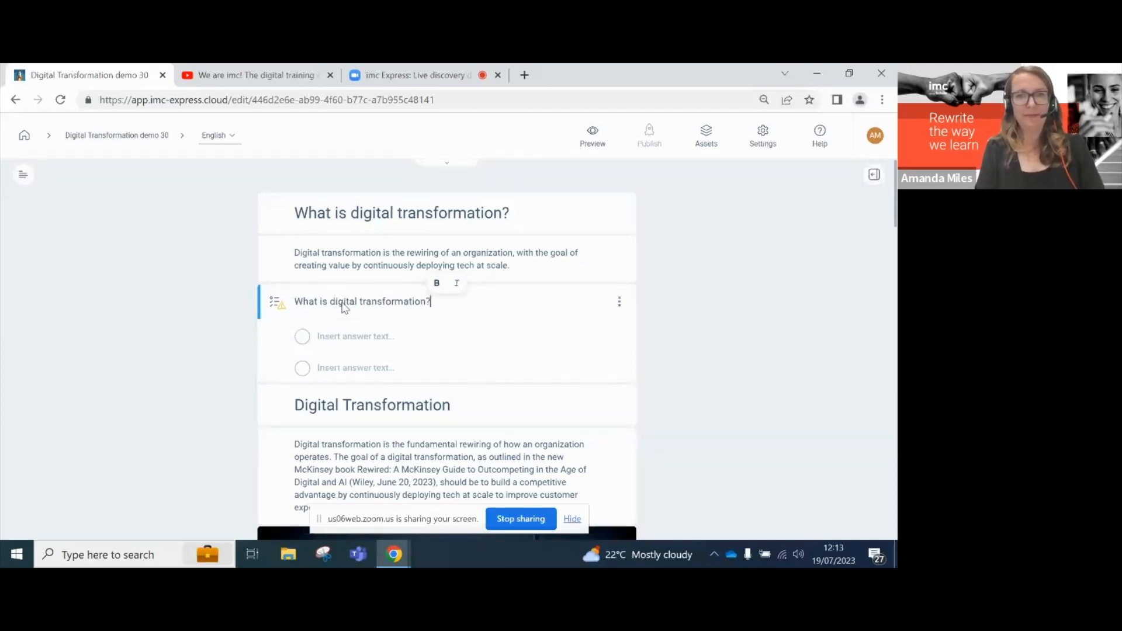
- Add answers Rewiring and 'Tech at scale', mark both correct, and note '(2 answers are correct.'
click(345, 342)
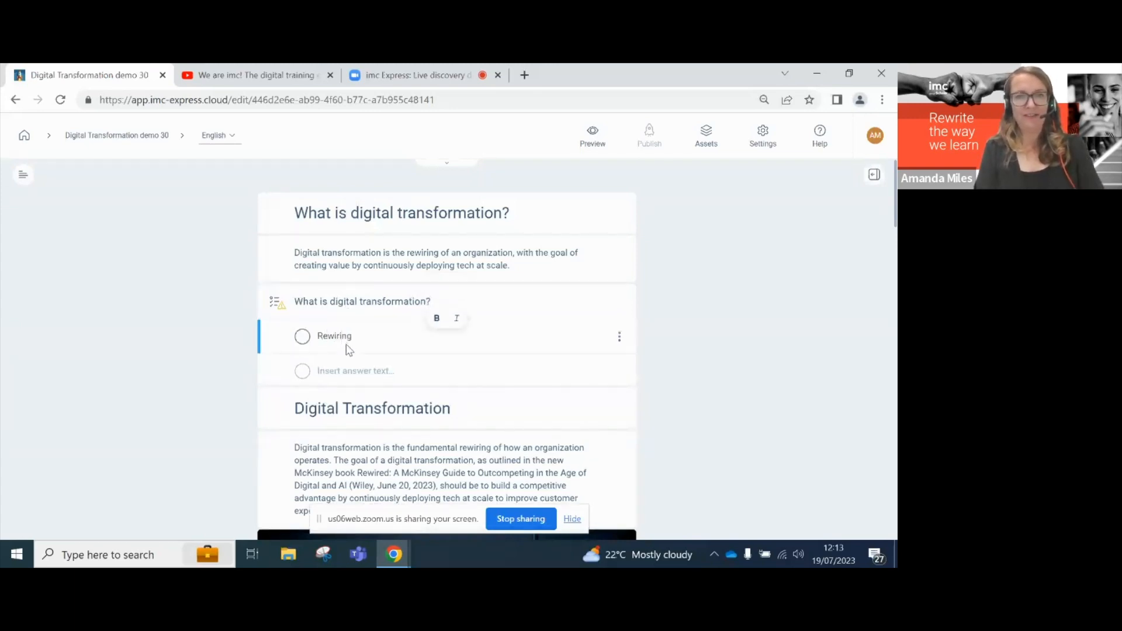
click(349, 375)
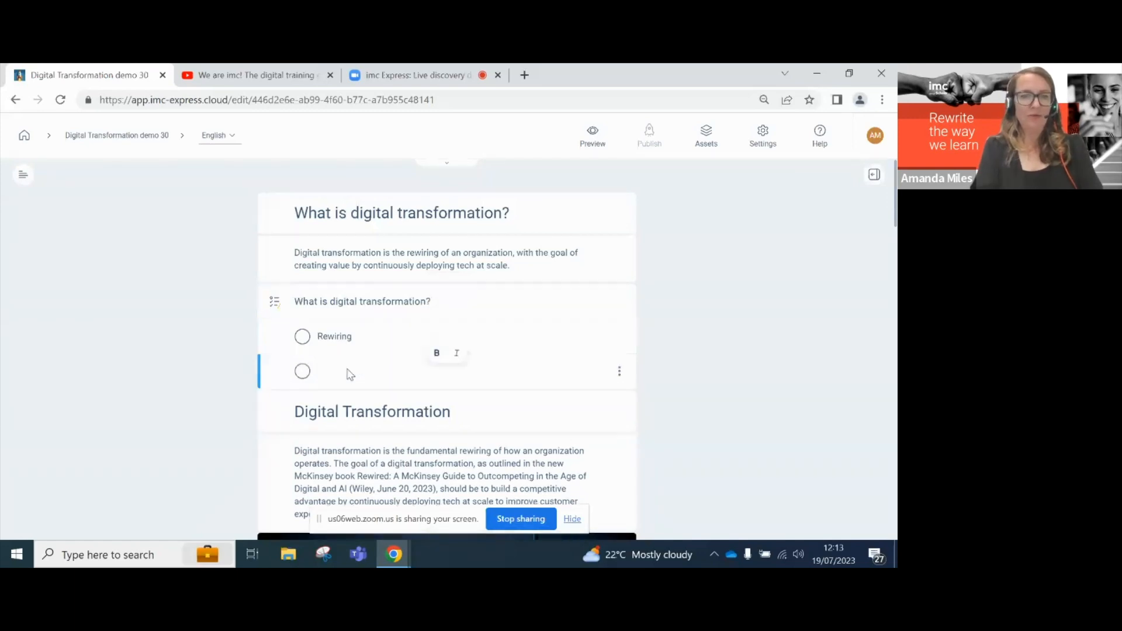
text(Tech at scale)
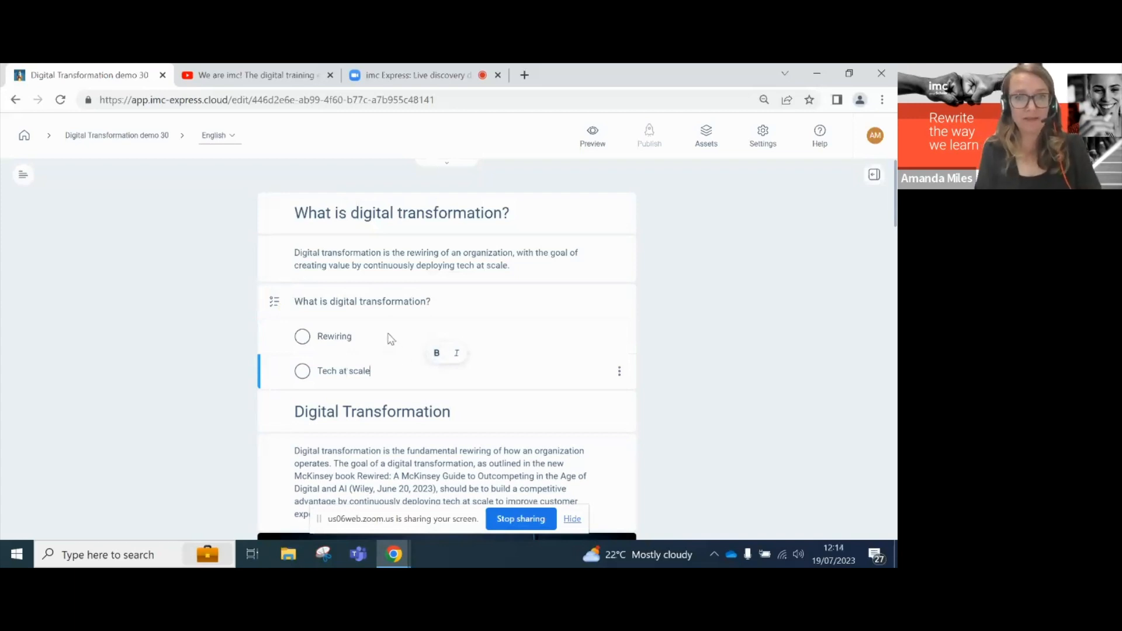
click(303, 371)
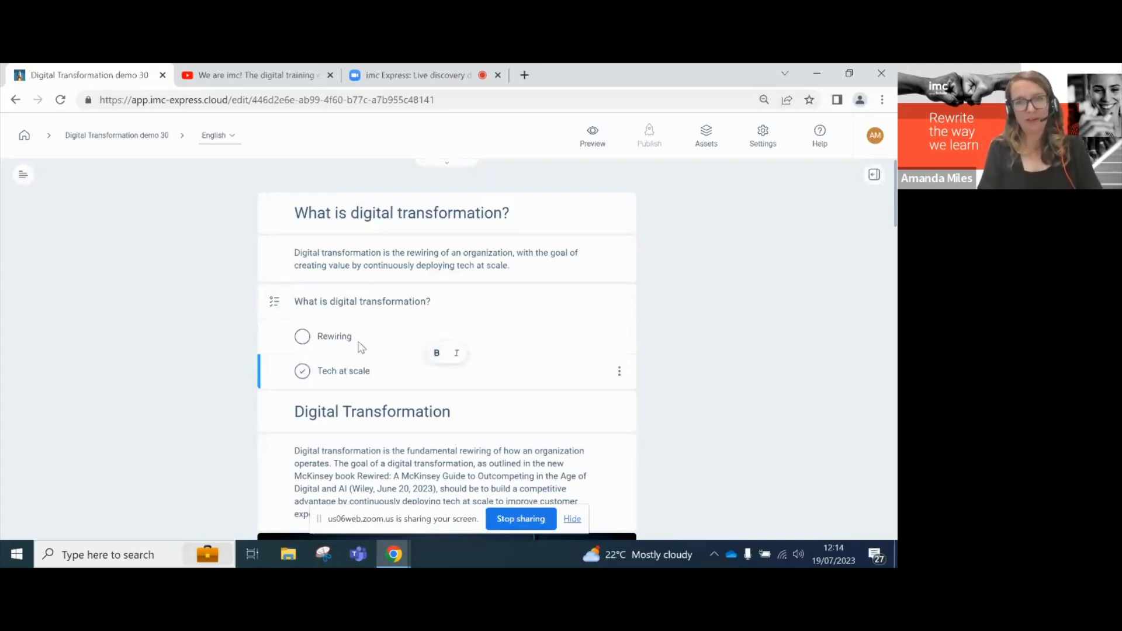
click(303, 341)
click(302, 339)
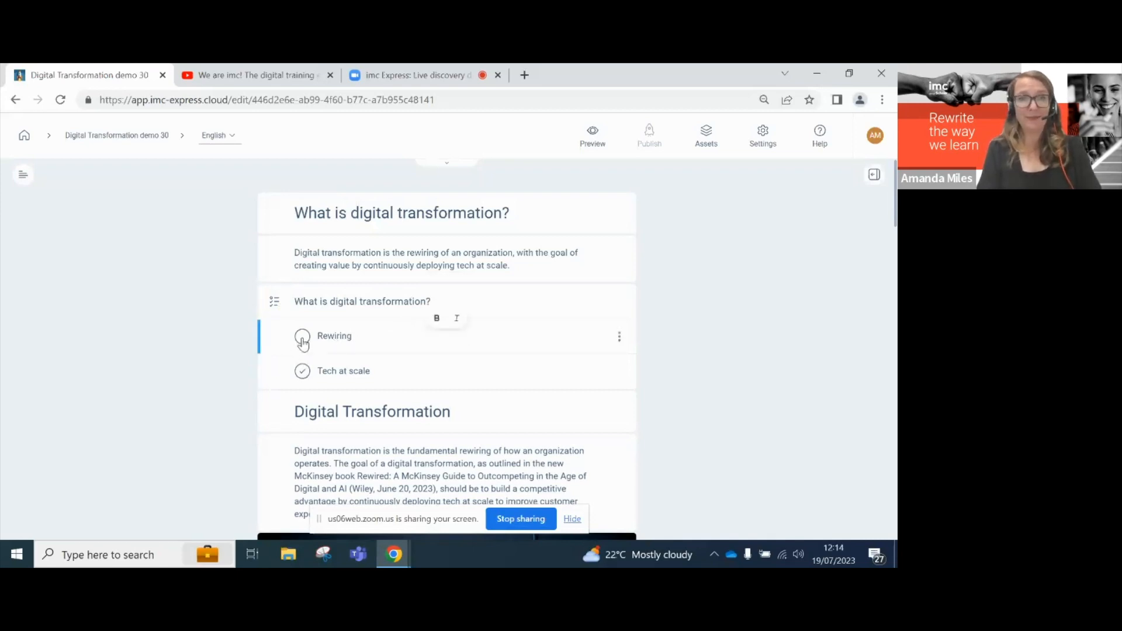
click(456, 304)
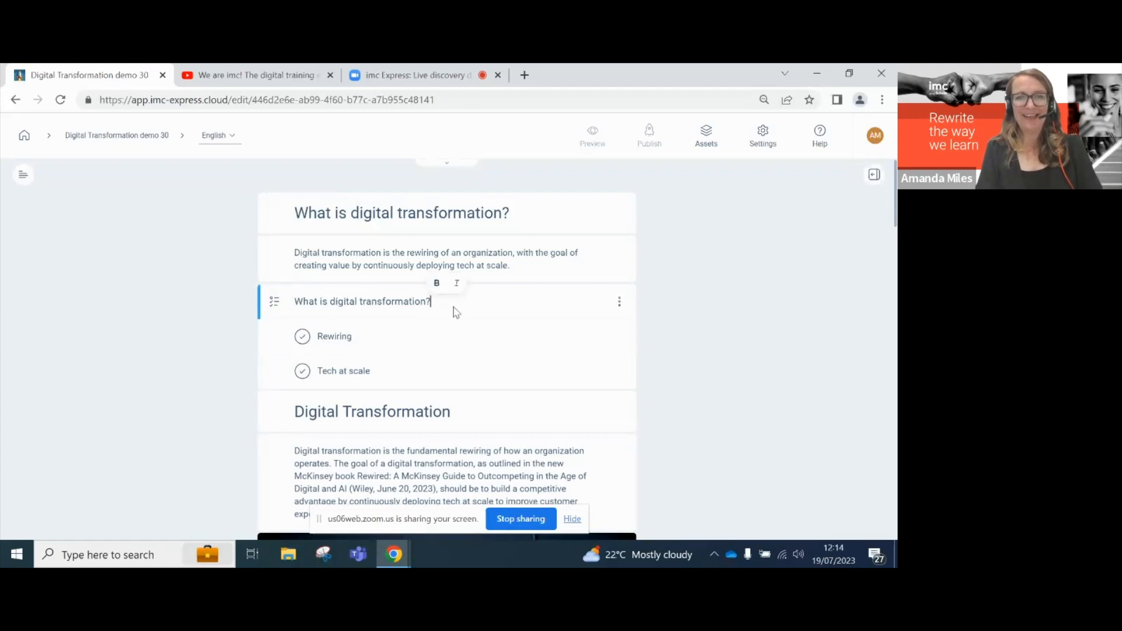
text((2 ans)
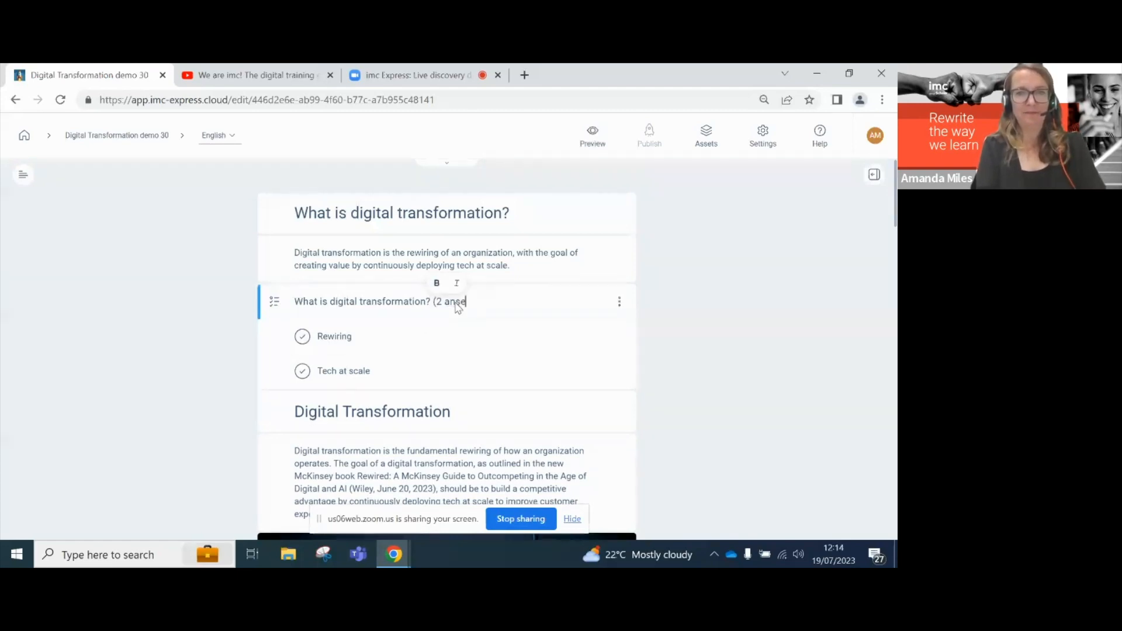
text(wers are correct.)
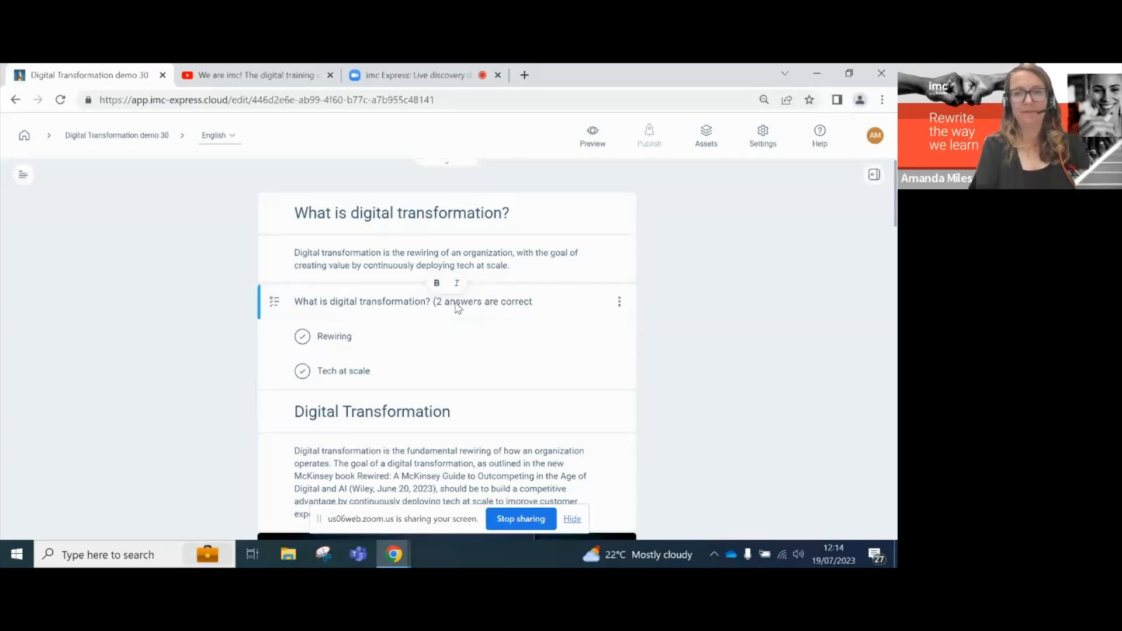
- Add question feedback: 'Well done!' for correct and 'Try again' for wrong
click(618, 302)
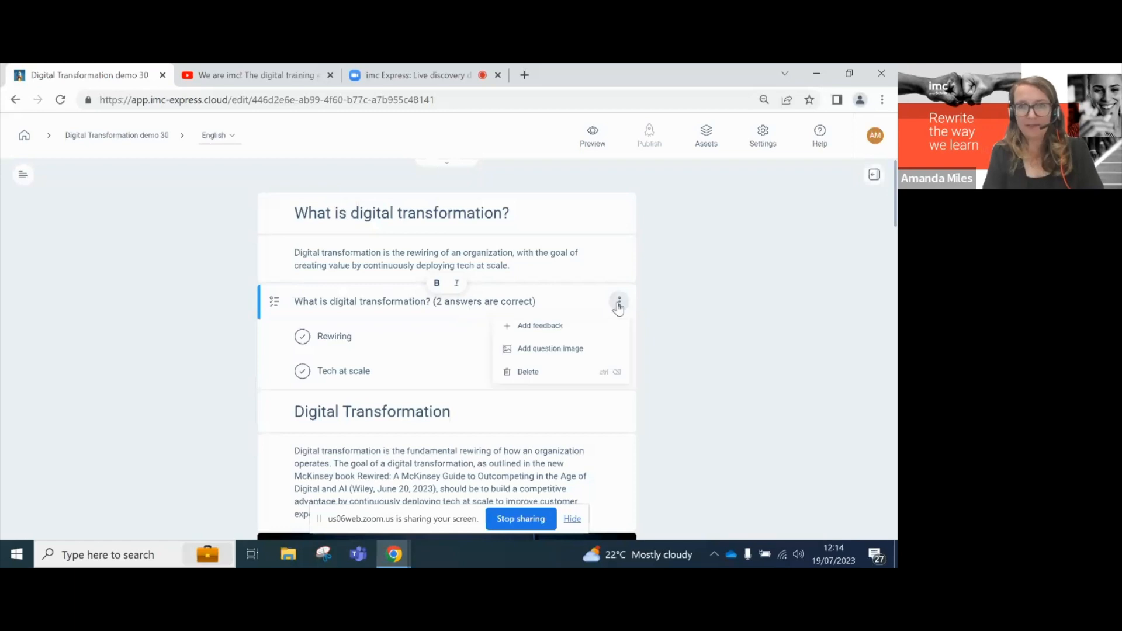
click(566, 325)
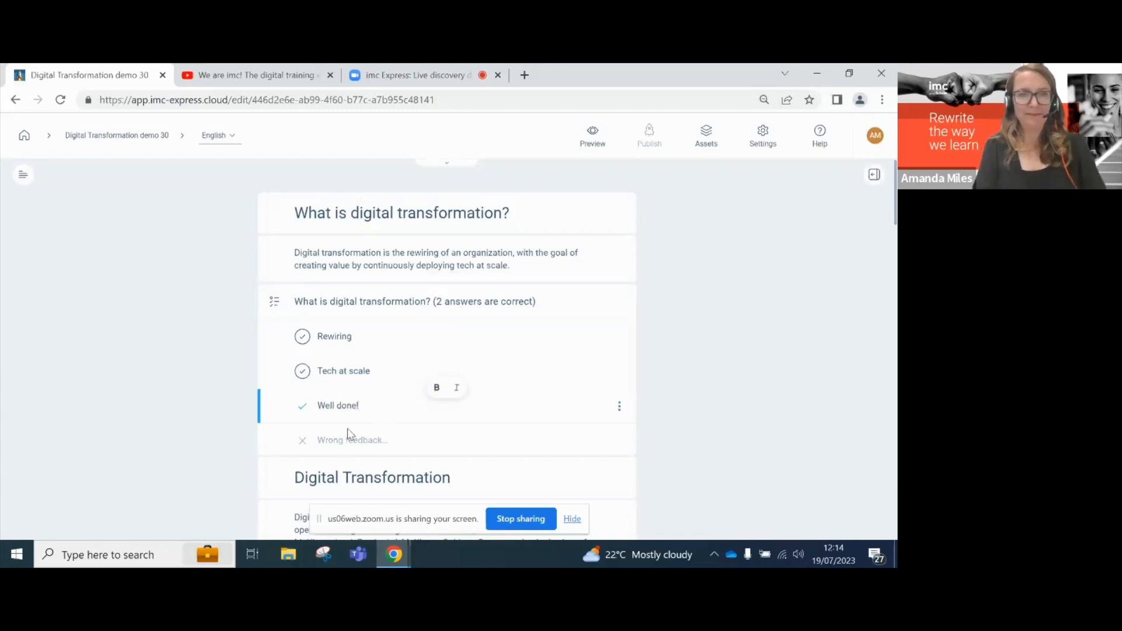
click(336, 446)
text(Try again)
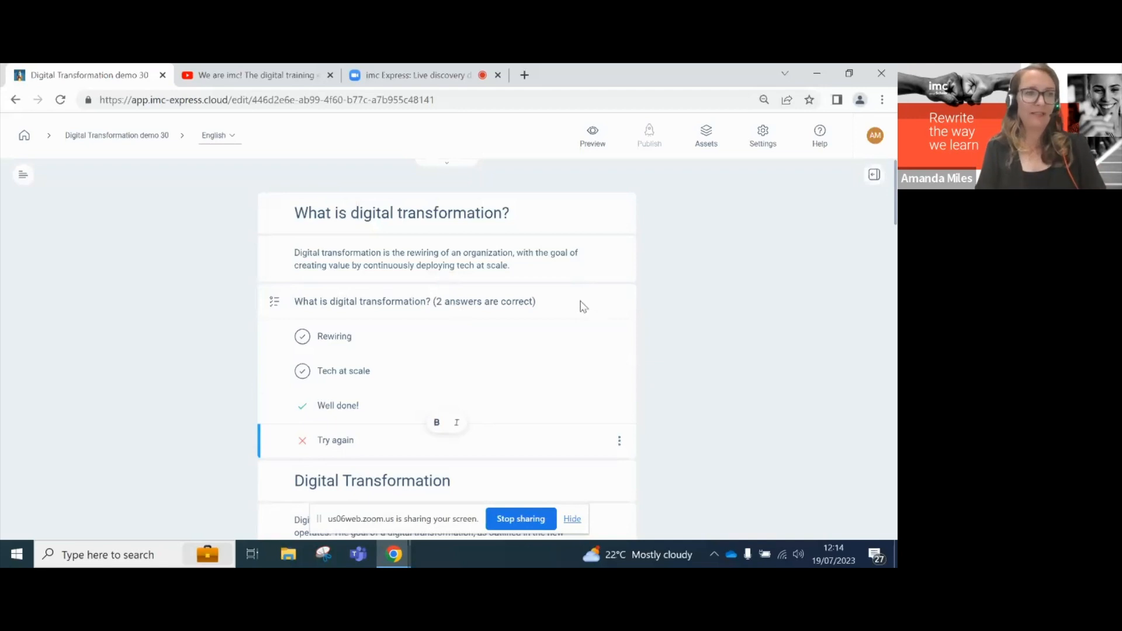
scroll(556, 322, down, 2)
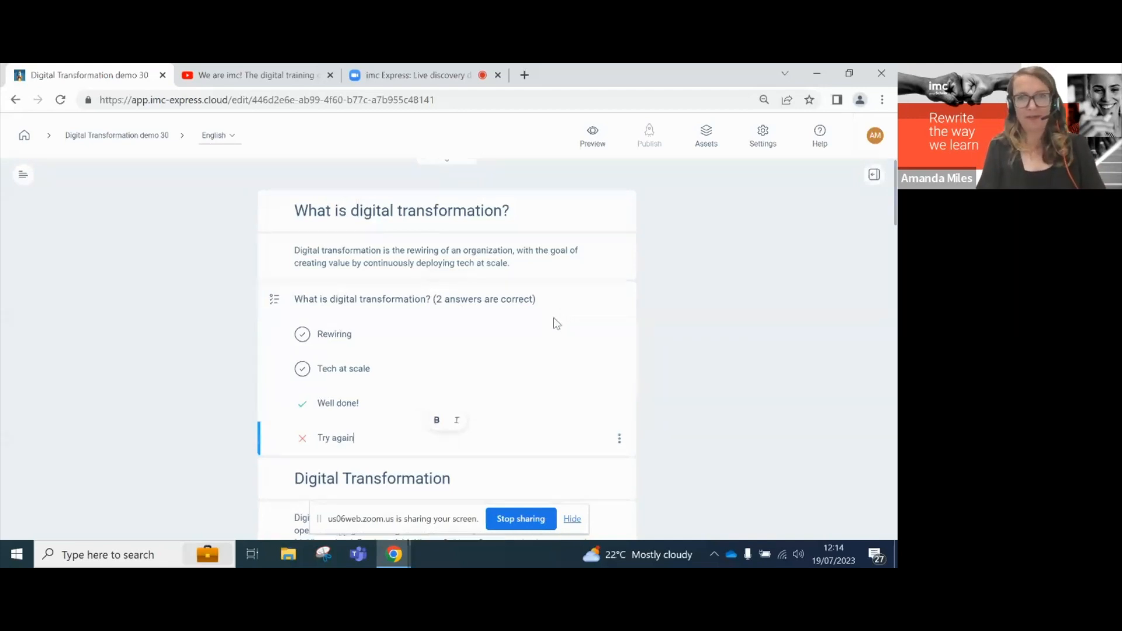
scroll(556, 323, down, 3)
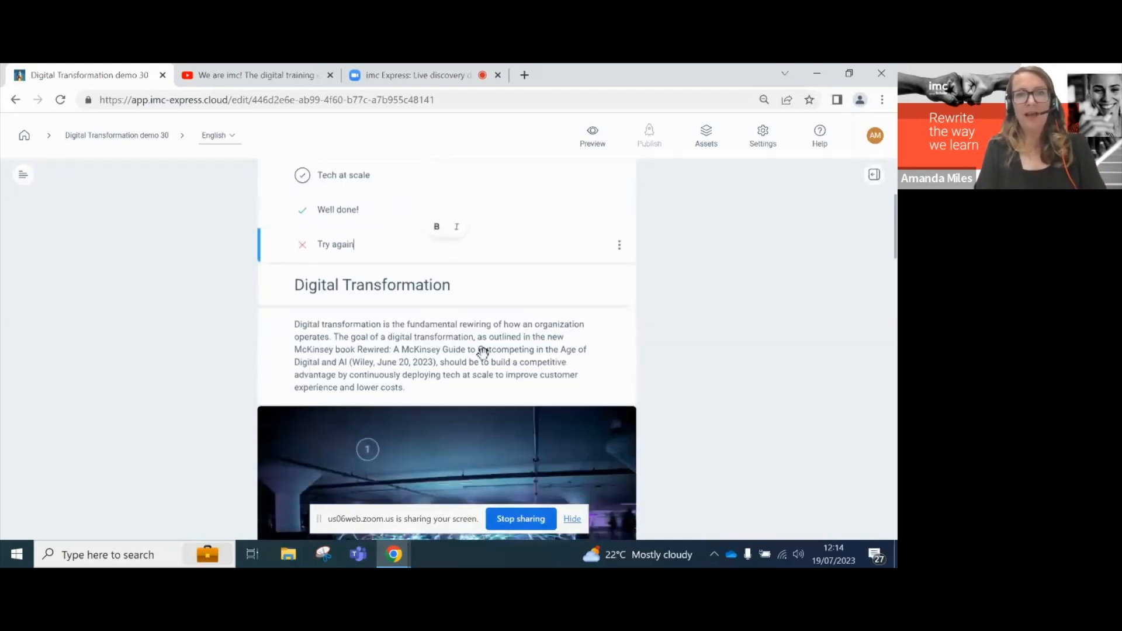
click(449, 309)
- Add a Videolink block under the Digital Transformation heading
click(448, 309)
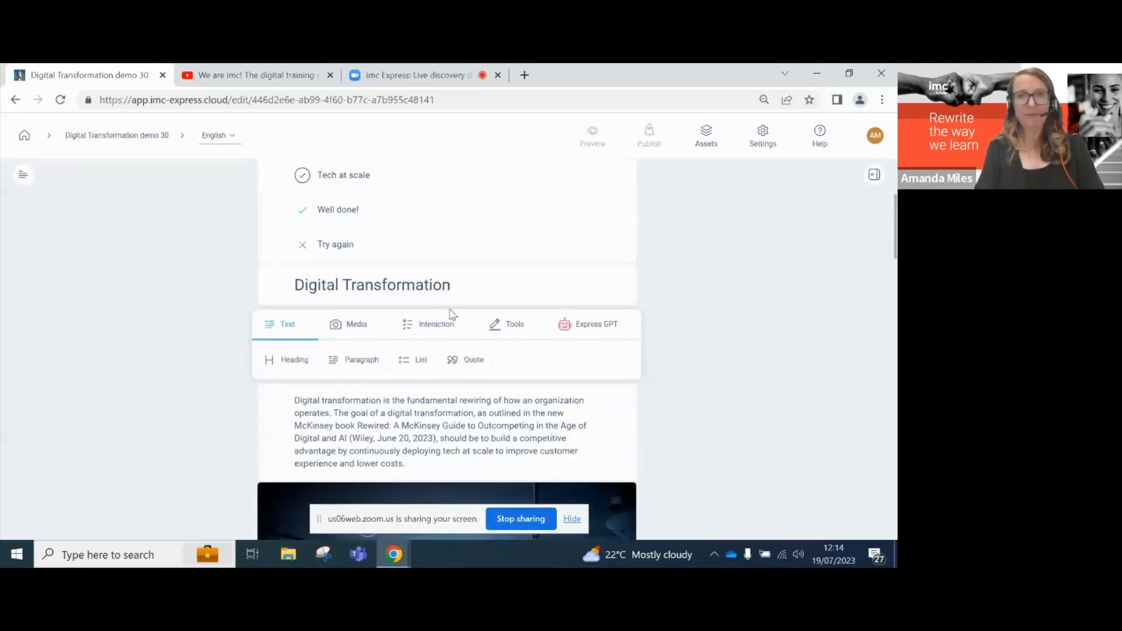
click(357, 326)
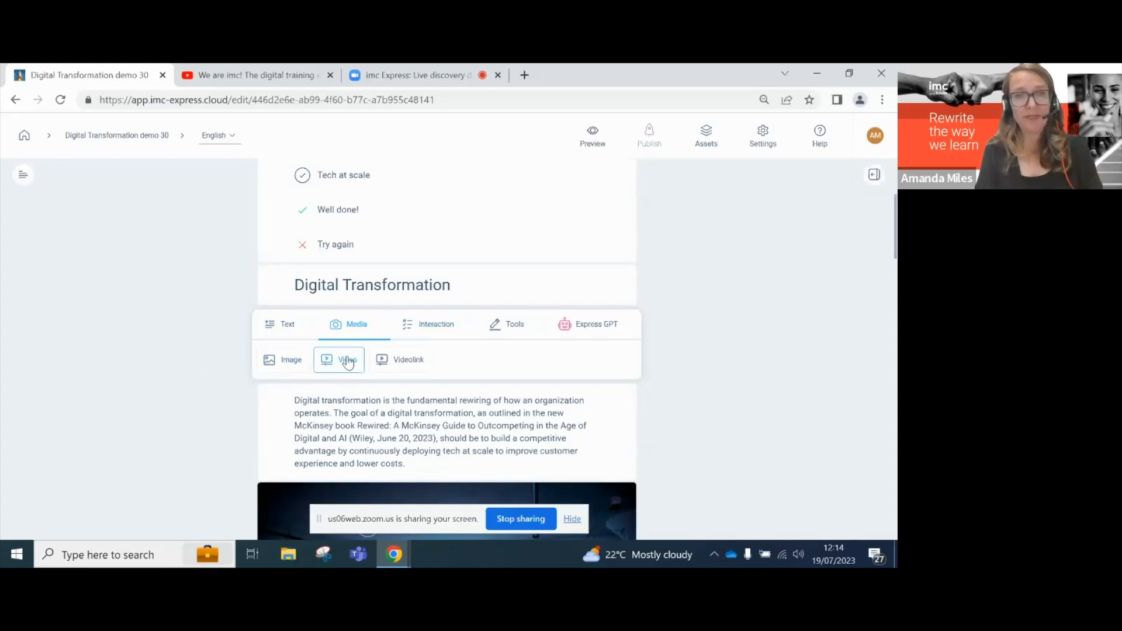
click(413, 362)
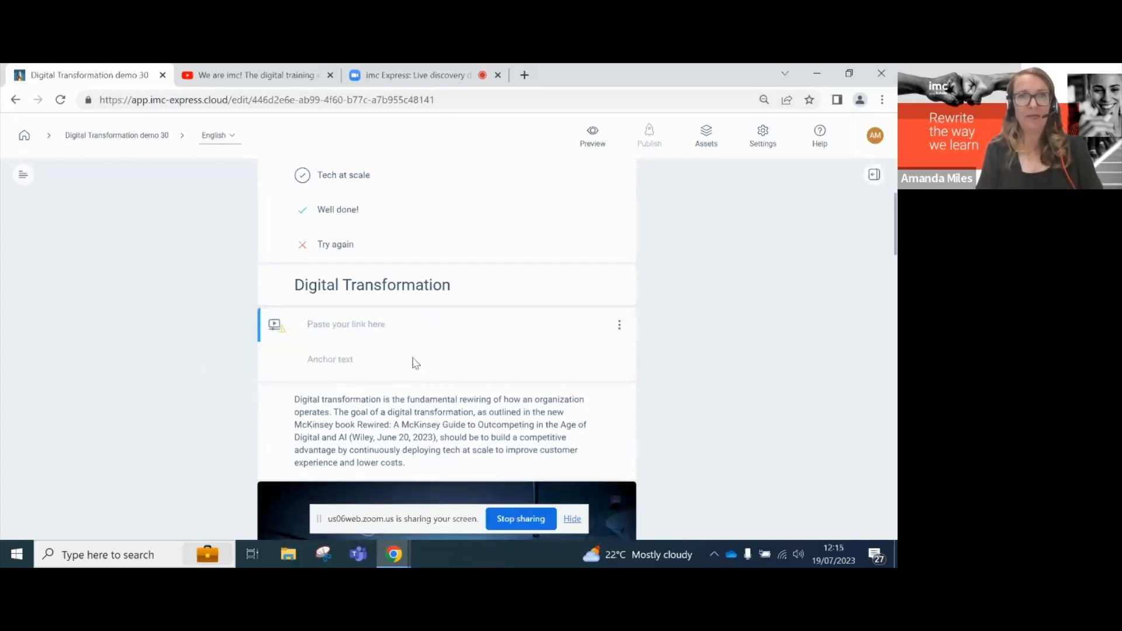
- Copy the YouTube video's share link and return to the course editor
click(252, 76)
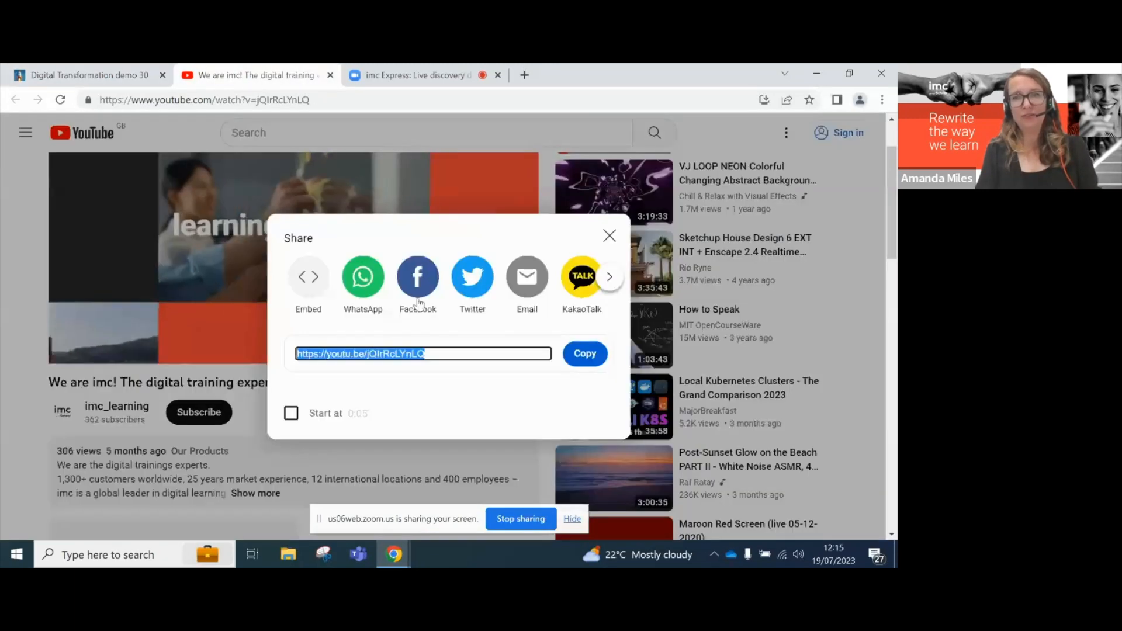
click(584, 354)
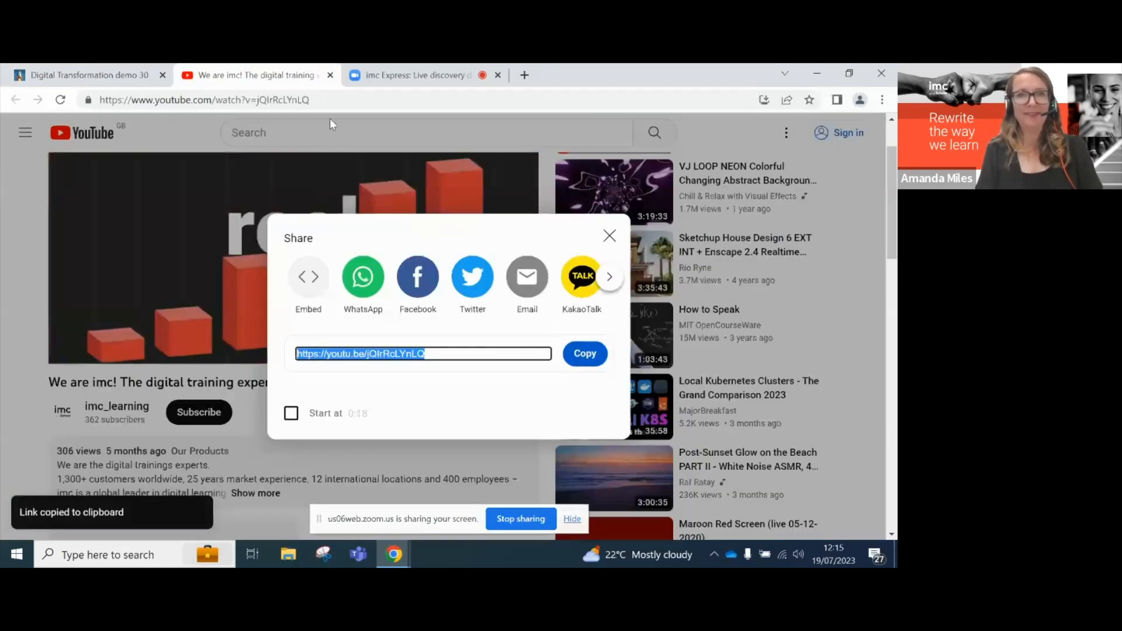
click(388, 76)
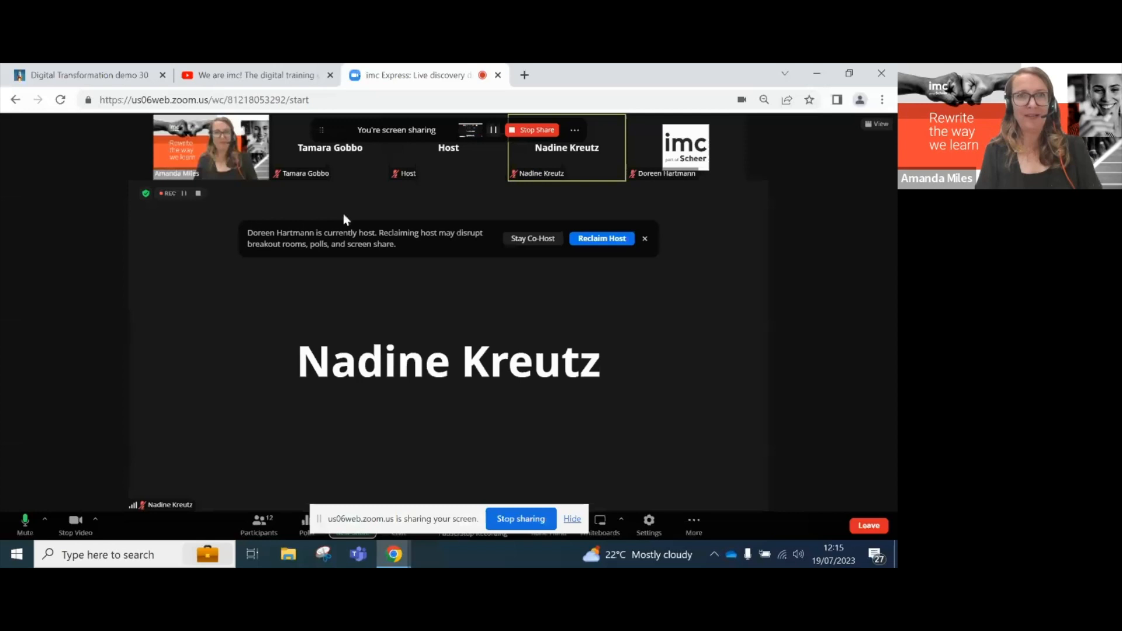
click(130, 74)
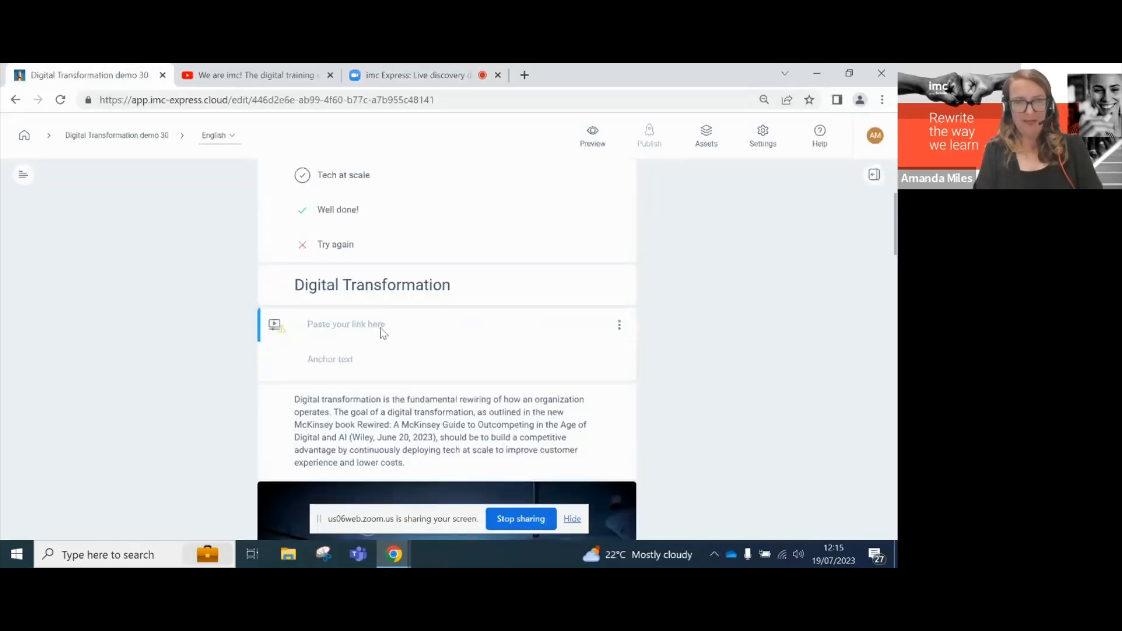
- Paste the YouTube share link into the video block with anchor text 'imc Learning'
key(ctrl+v)
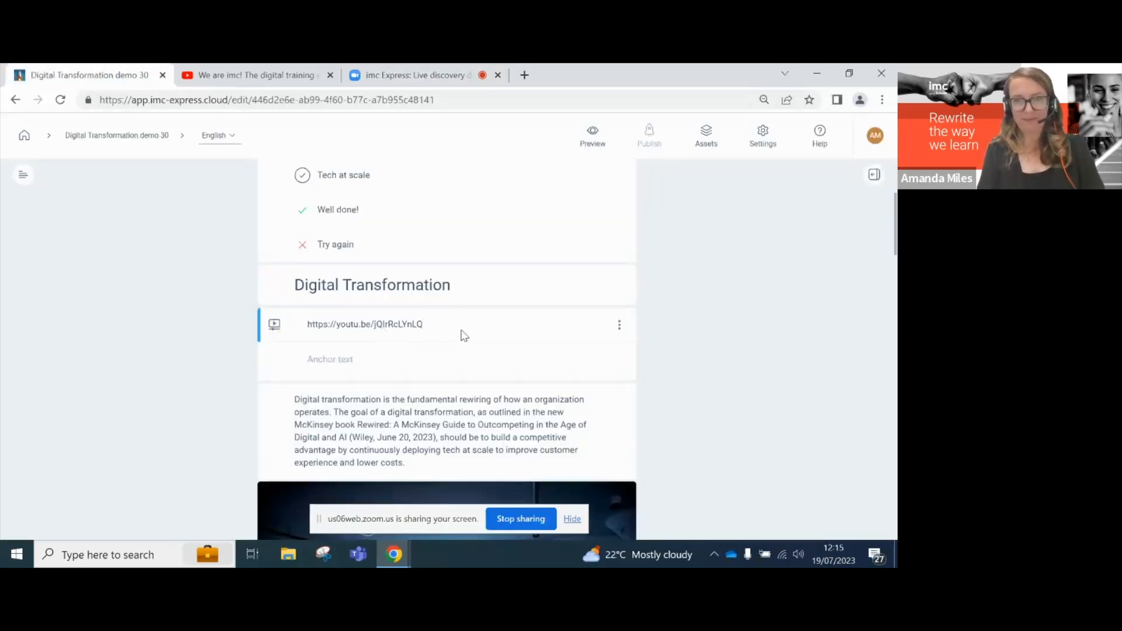
click(479, 360)
text(imc Learning)
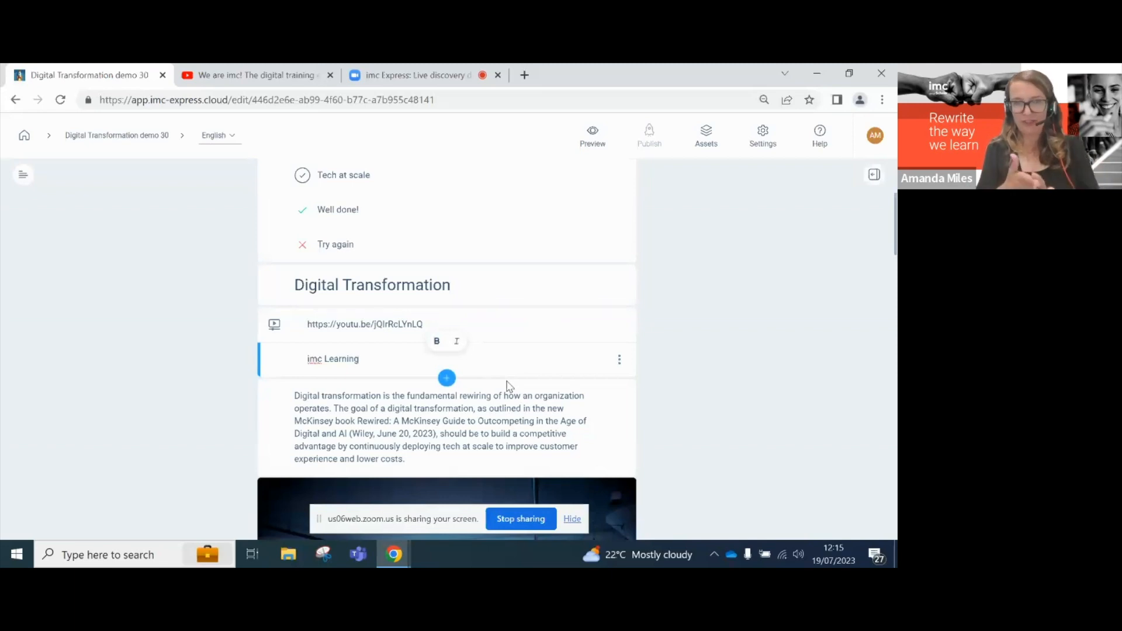
scroll(507, 386, up, 3)
scroll(504, 379, down, 3)
scroll(505, 379, down, 7)
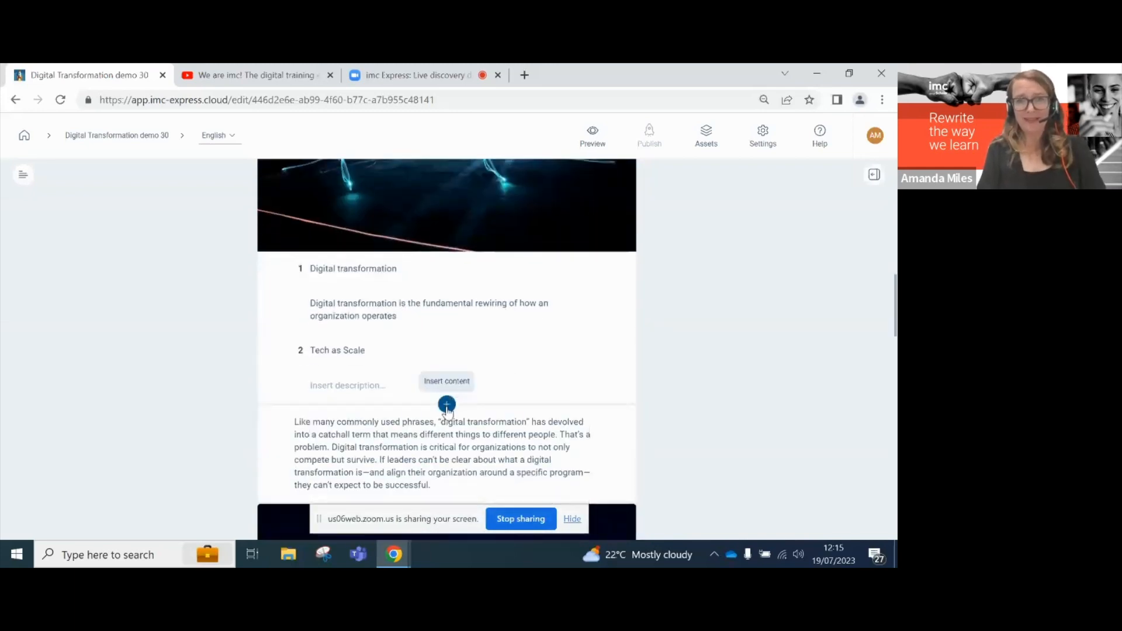
- Insert a flip card 'Digital transformation' with its definition pasted on the back
click(446, 405)
click(442, 416)
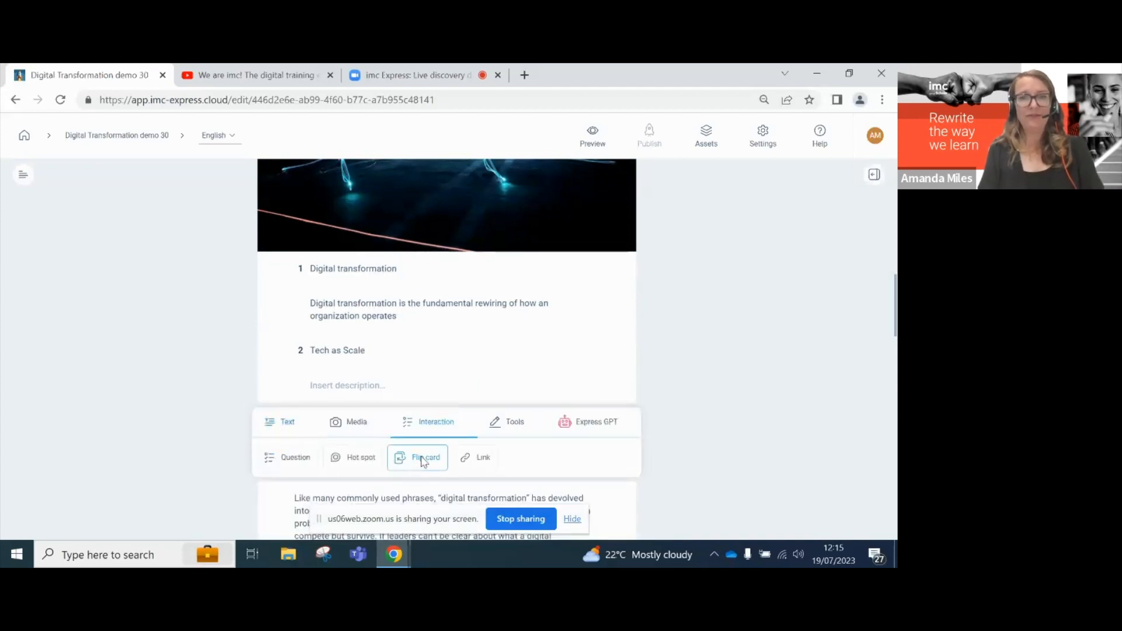
click(423, 459)
text(Digita)
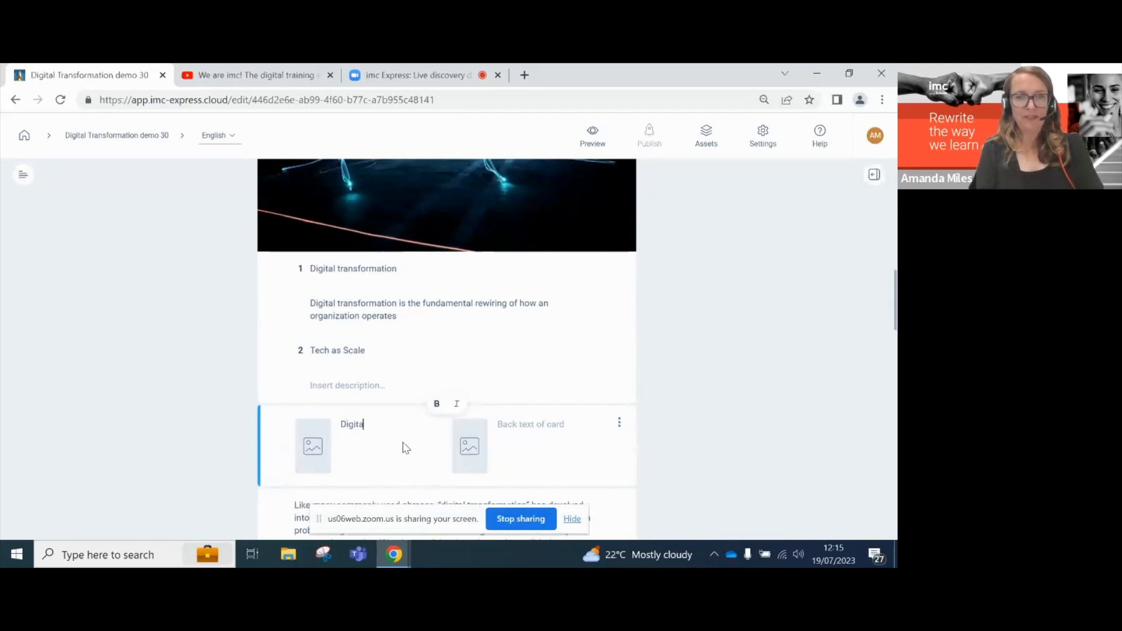
text(l transformation)
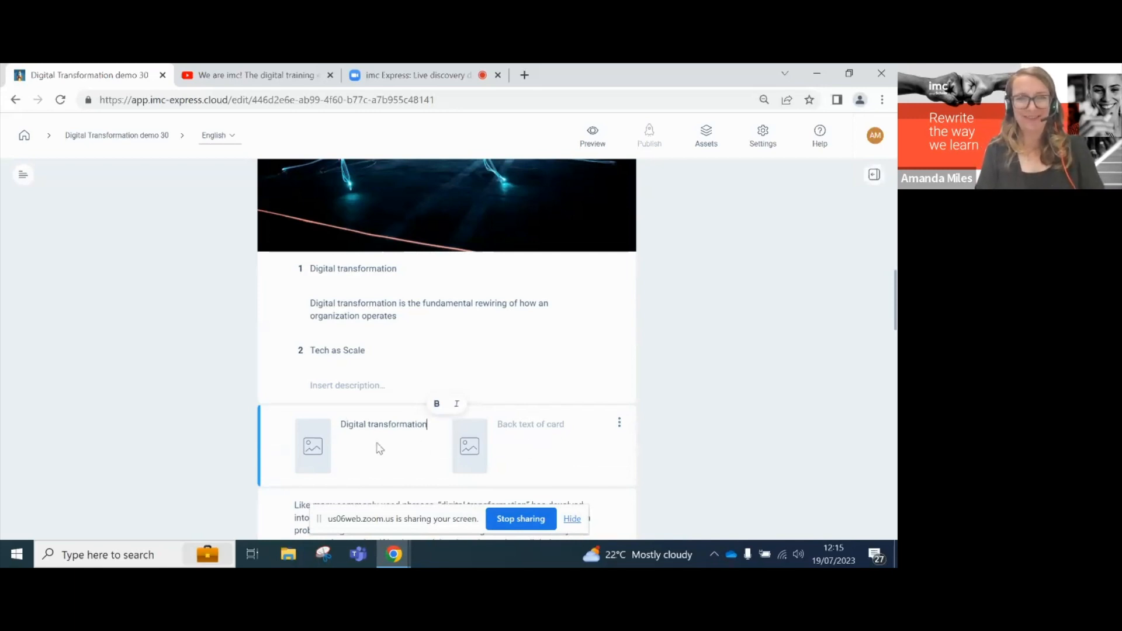
click(309, 303)
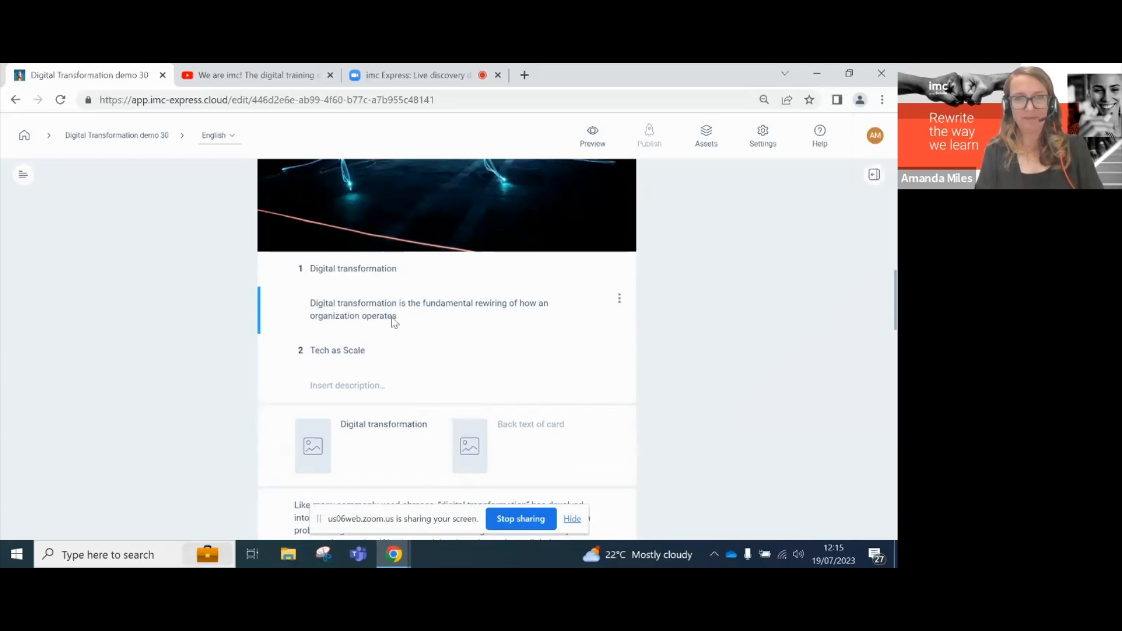
drag(397, 316, 316, 305)
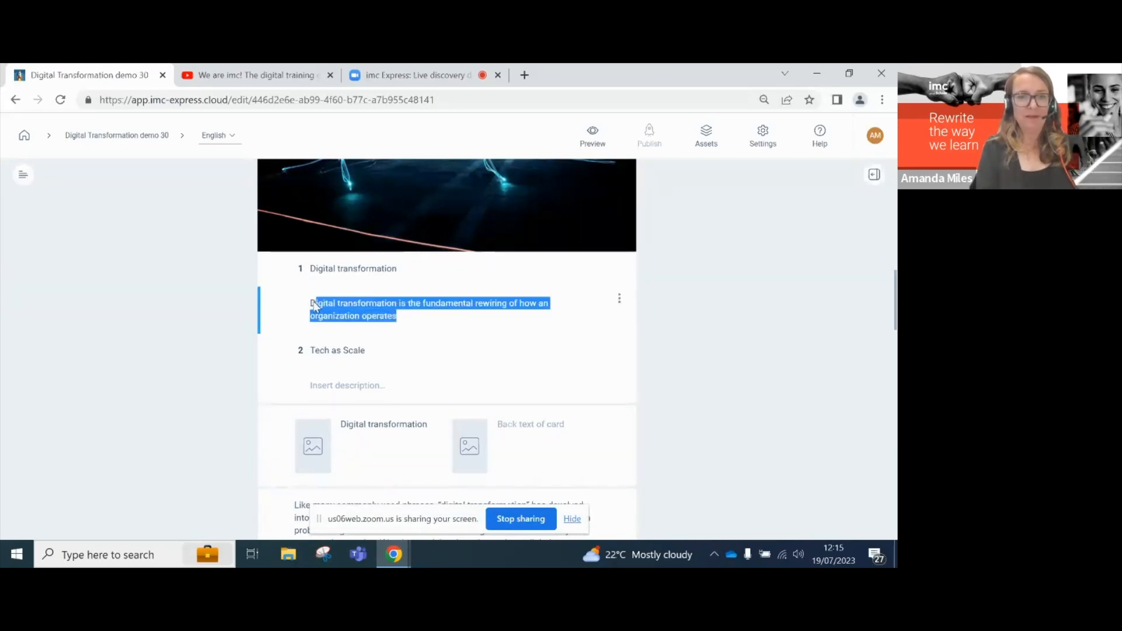
click(537, 438)
key(ctrl+v)
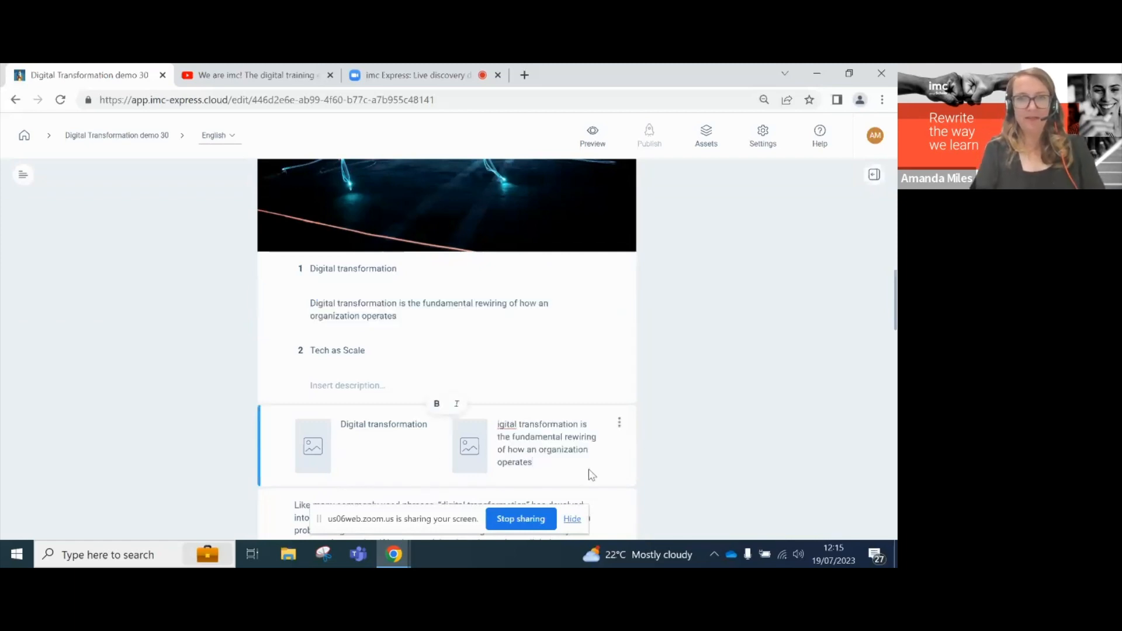
- Add a second card 'Tech at scale' backed by the last sentence of the 'Like many…' paragraph
key(Return)
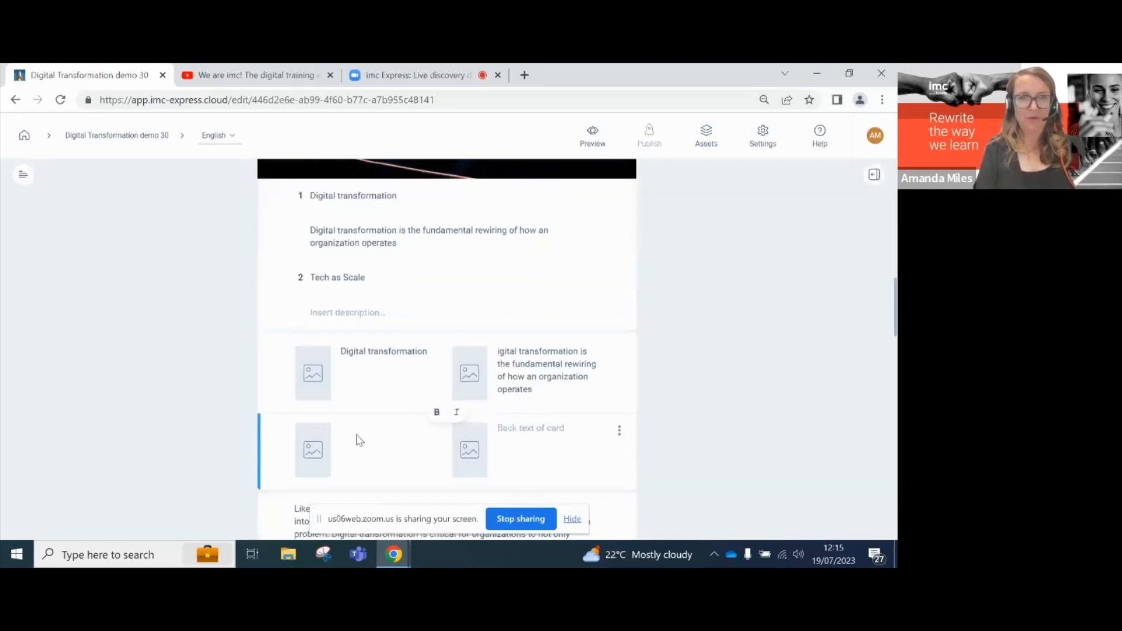
text(Tech at)
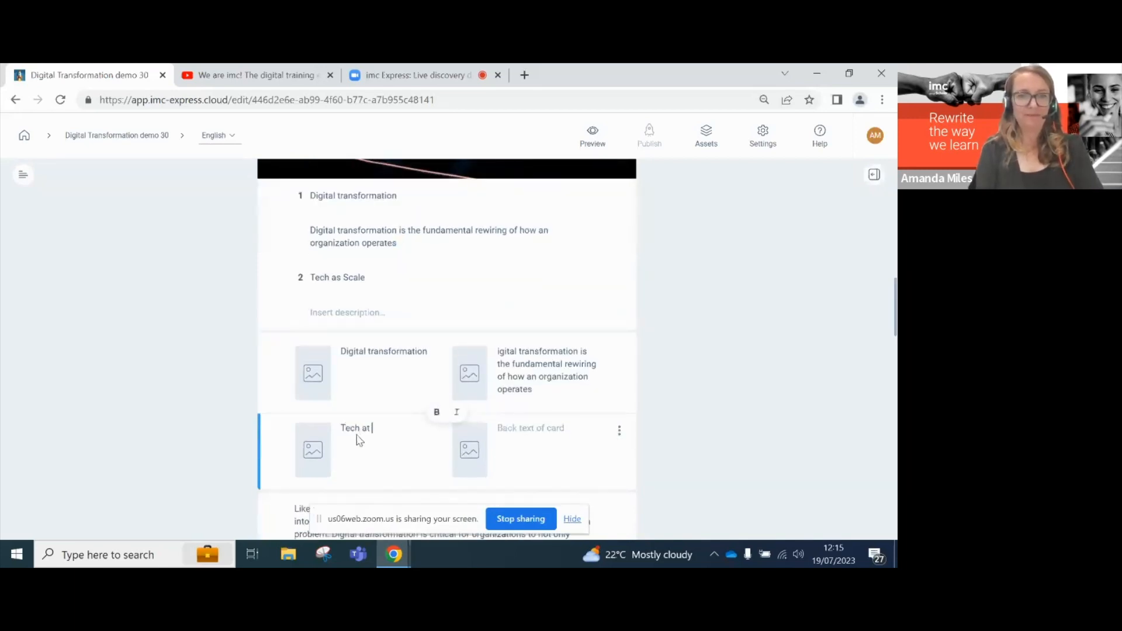
text( scale)
scroll(359, 440, down, 2)
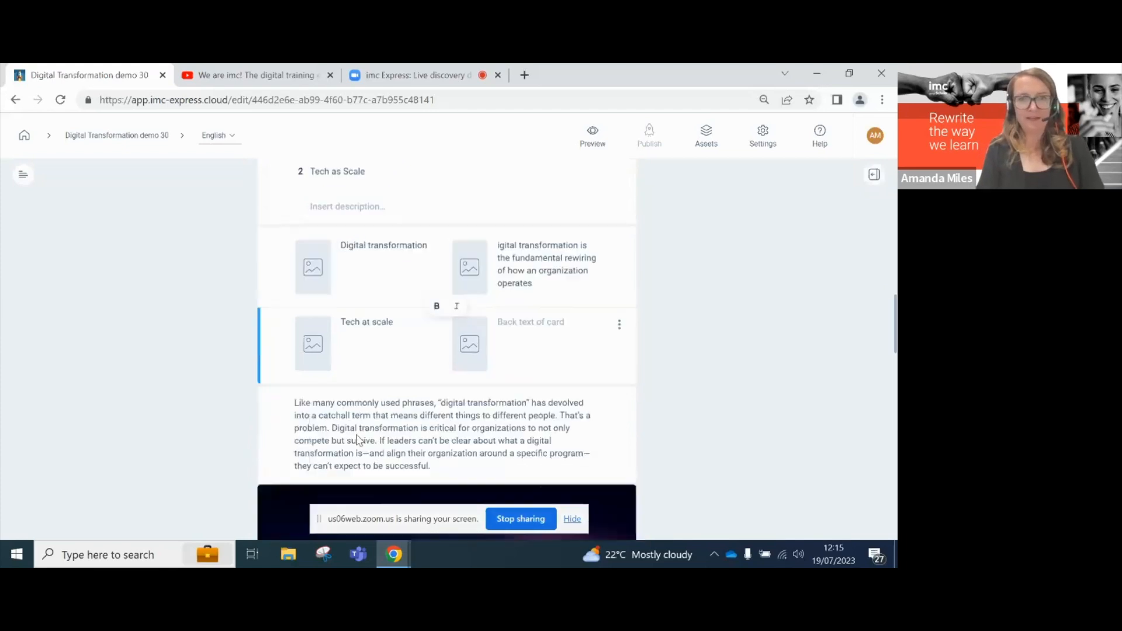
click(435, 447)
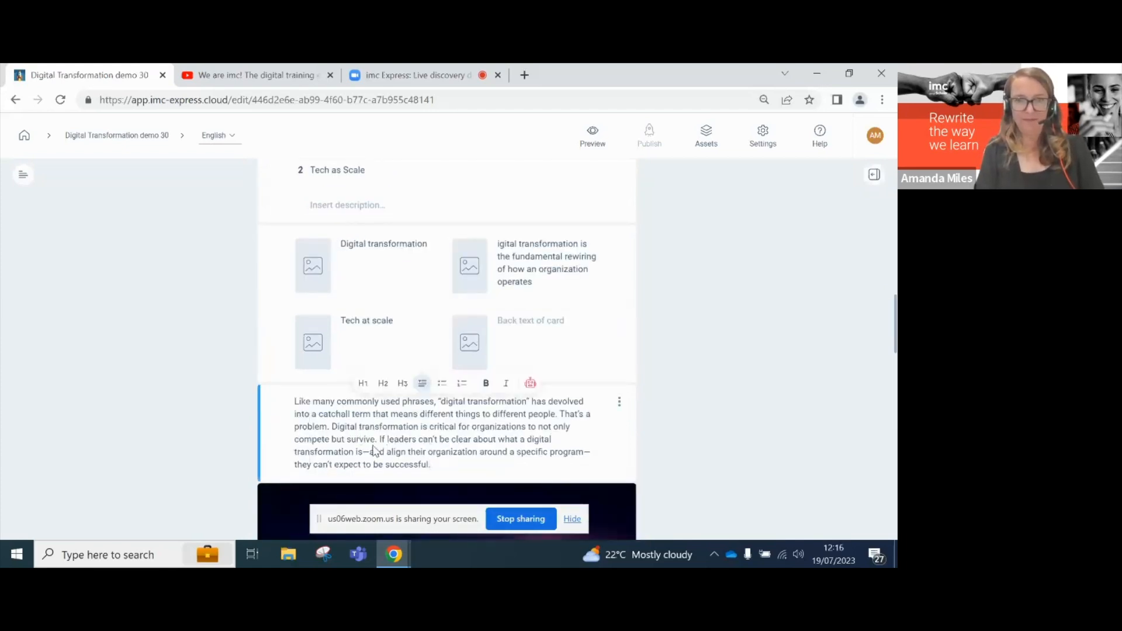
drag(379, 442, 440, 472)
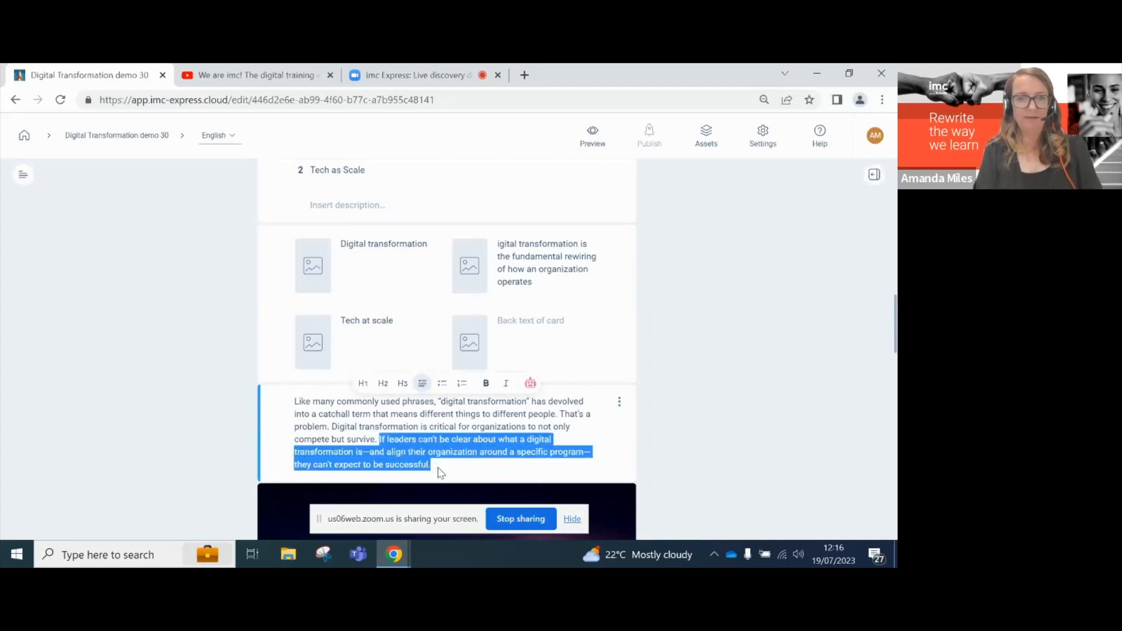
key(ctrl+c)
click(529, 319)
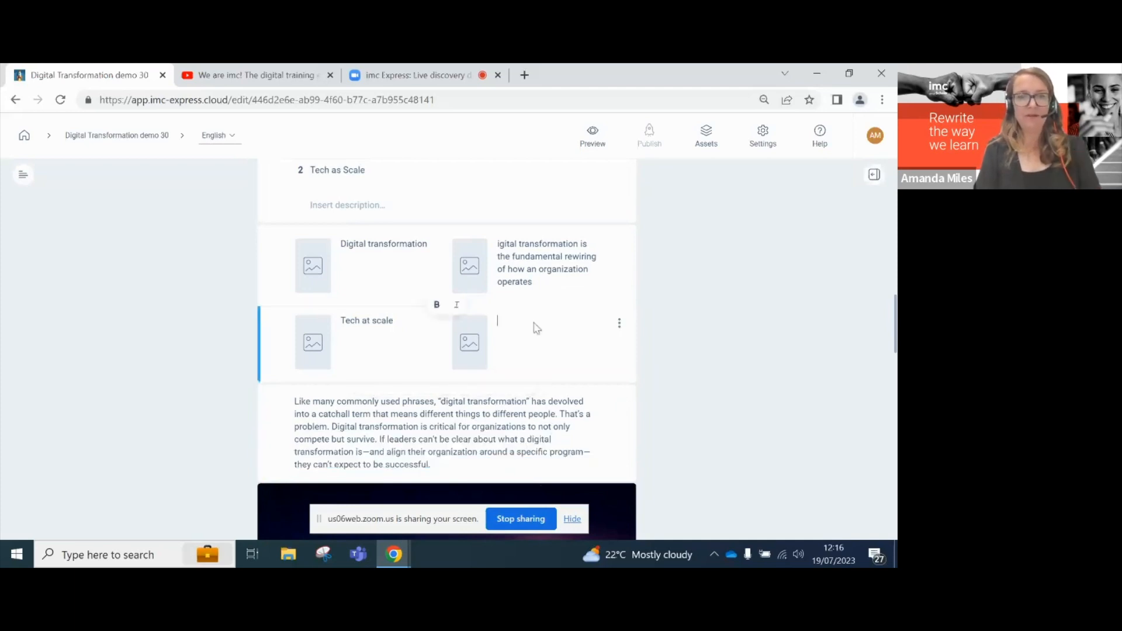
key(ctrl+v)
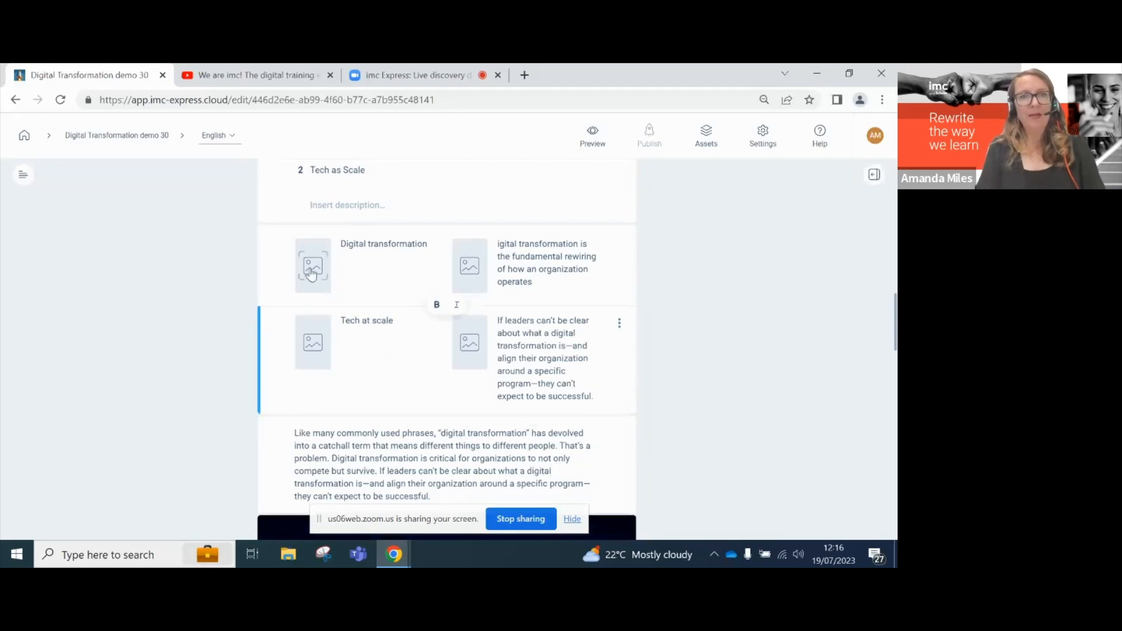
- Give the first card the glass skyscraper image, tagged 'Digital'
click(309, 270)
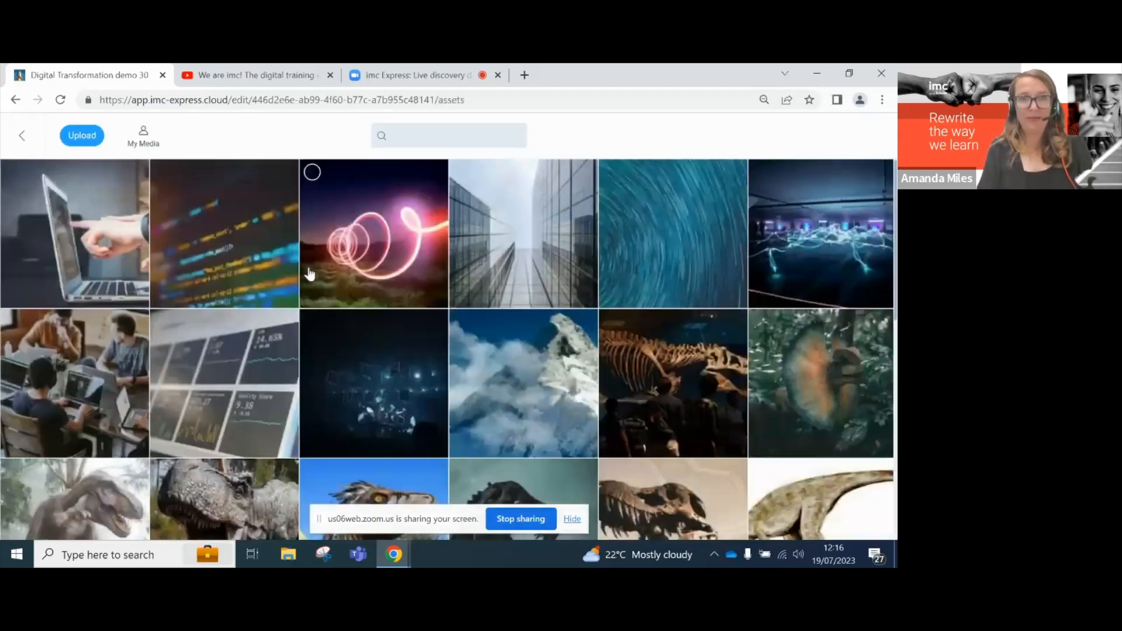
click(492, 241)
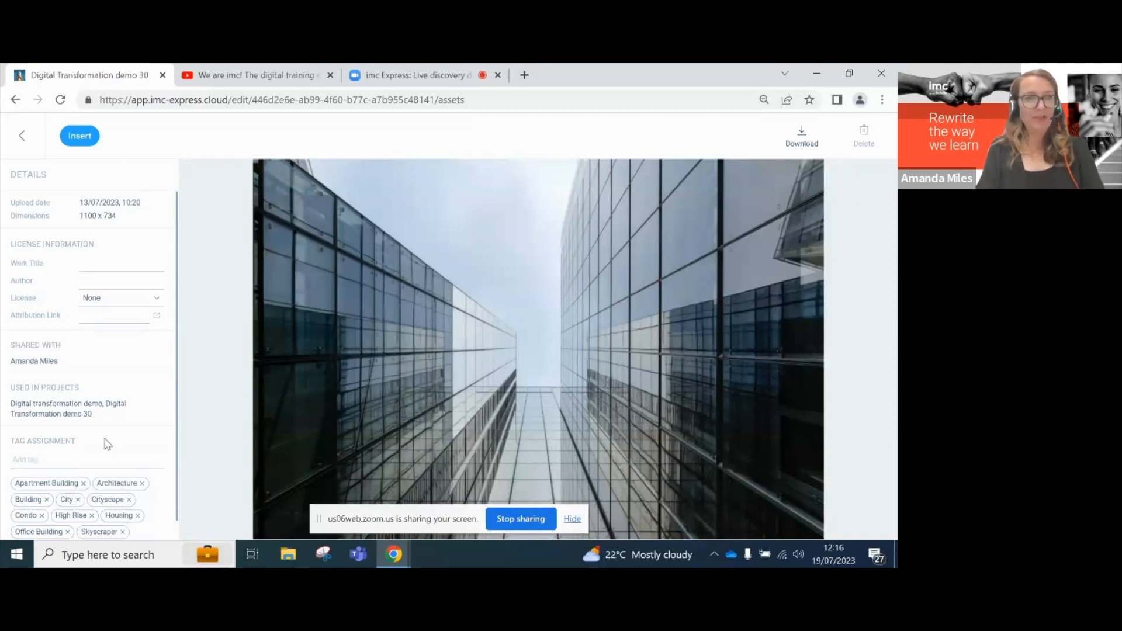
click(86, 460)
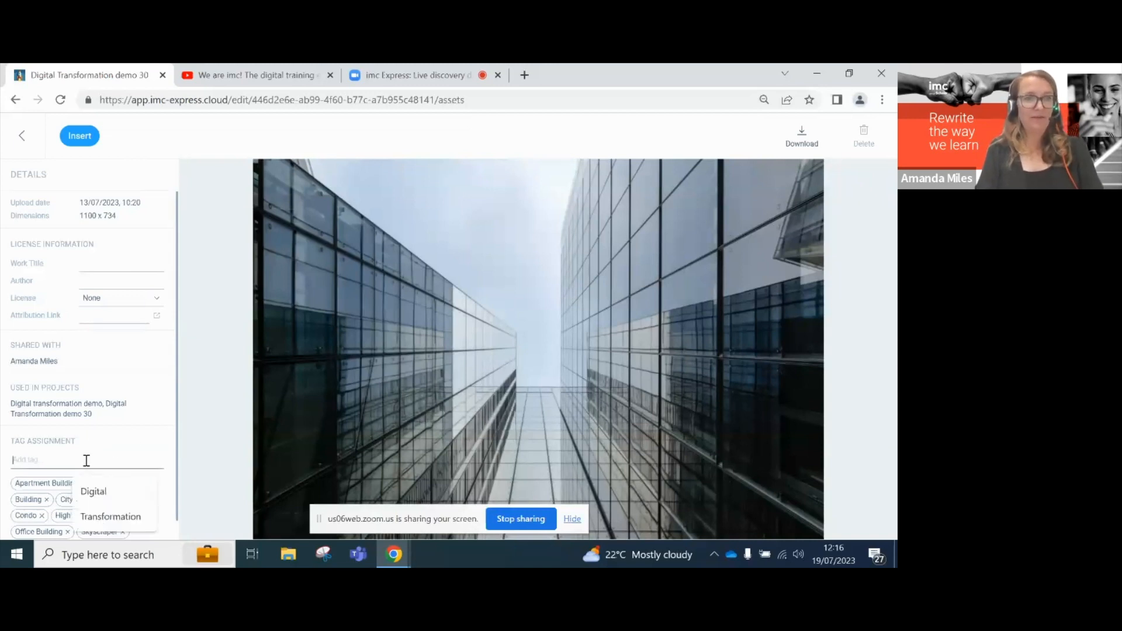
click(98, 489)
key(Return)
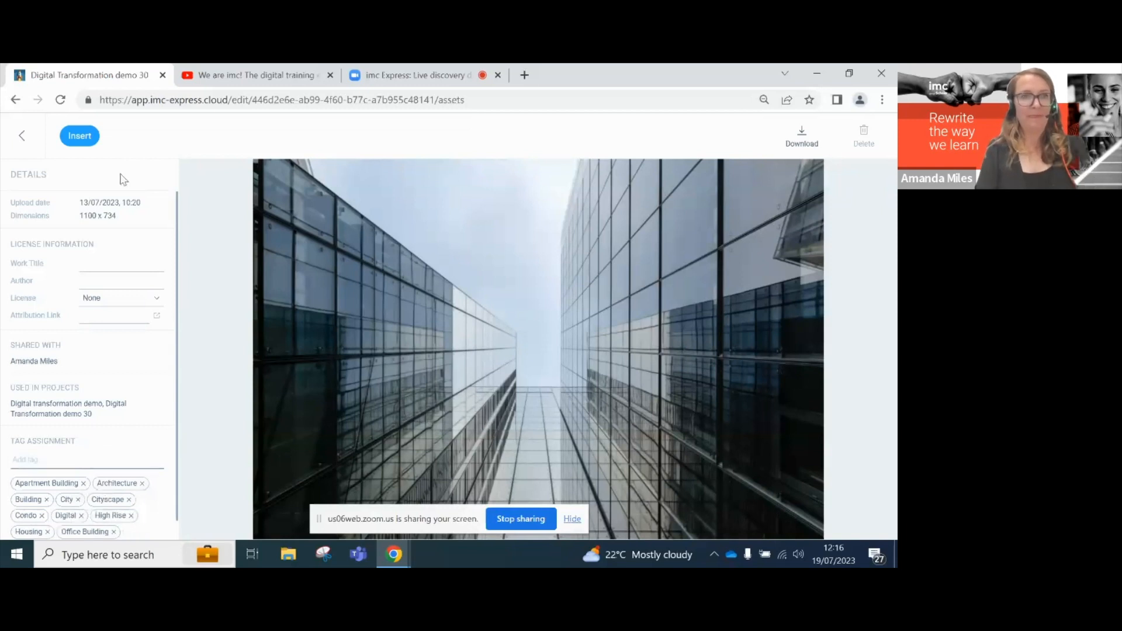
click(84, 136)
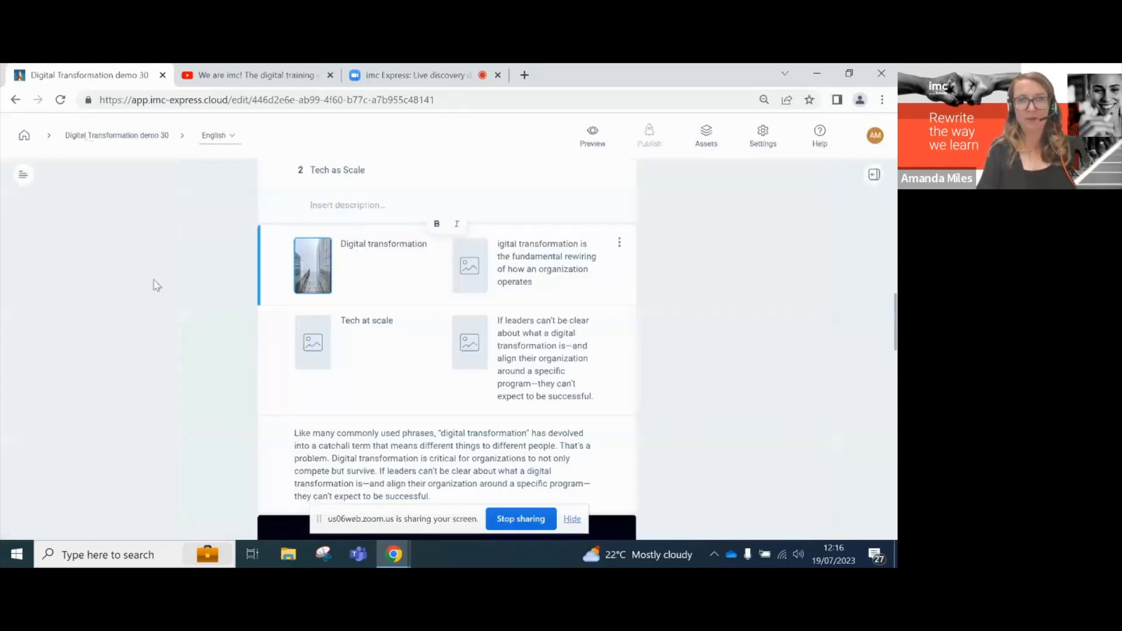
- Give the Tech at scale card the star-trail image
click(314, 340)
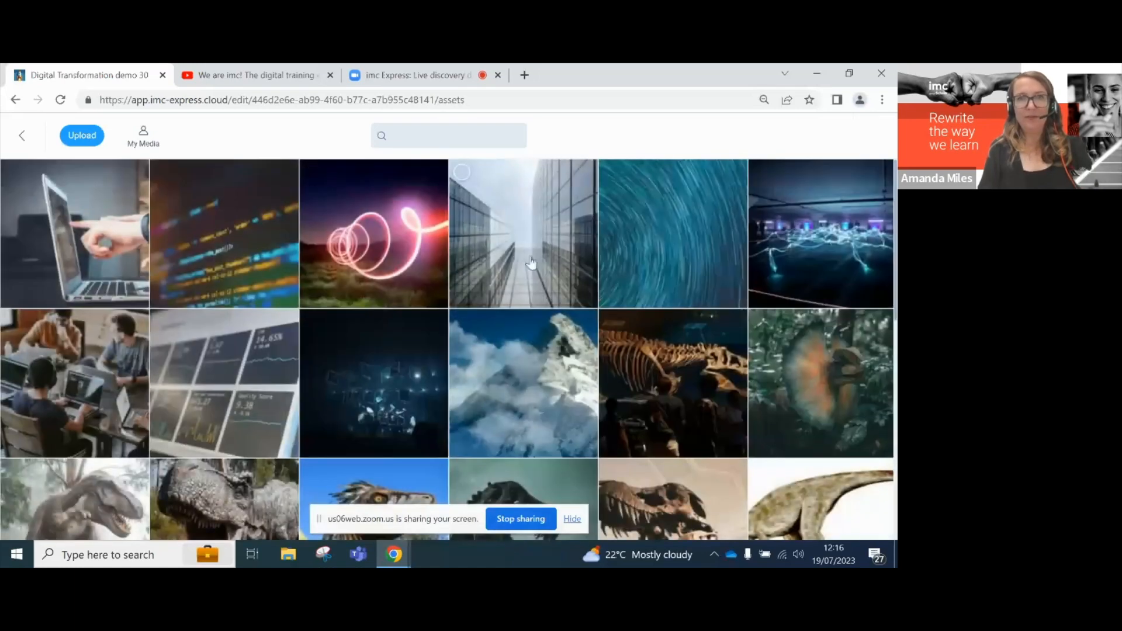
click(647, 255)
click(77, 137)
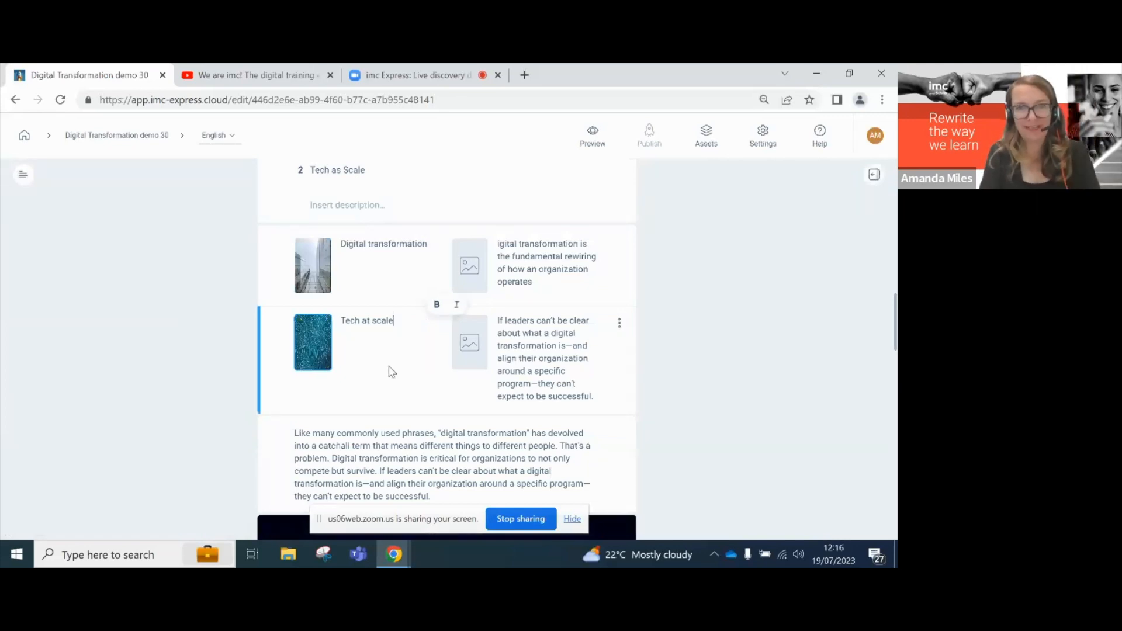
scroll(392, 372, up, 15)
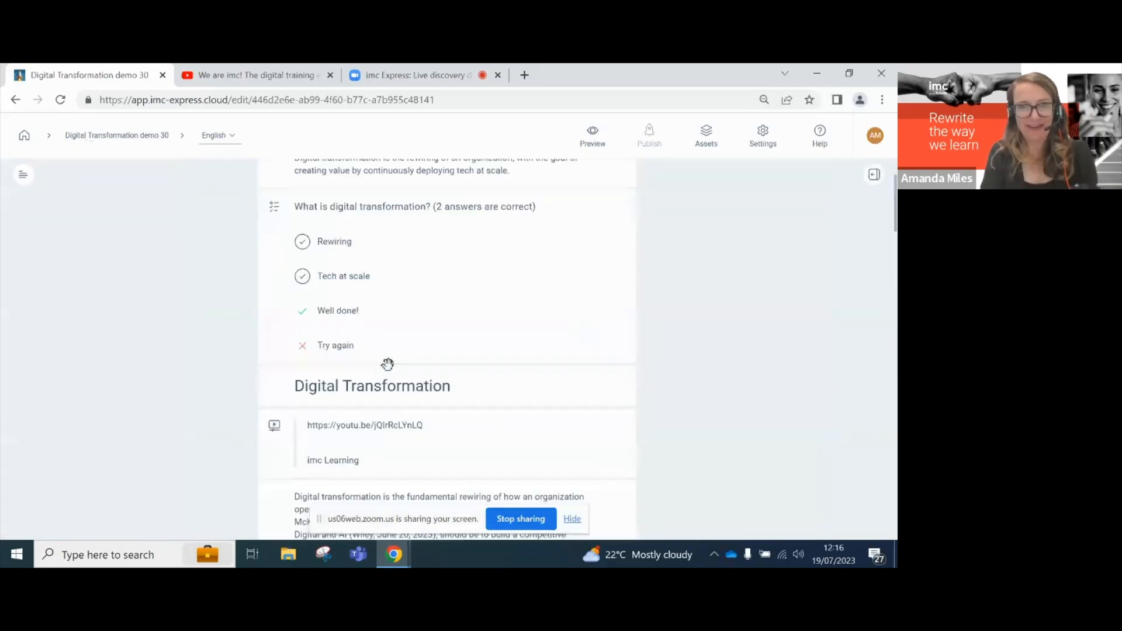
scroll(387, 364, up, 1)
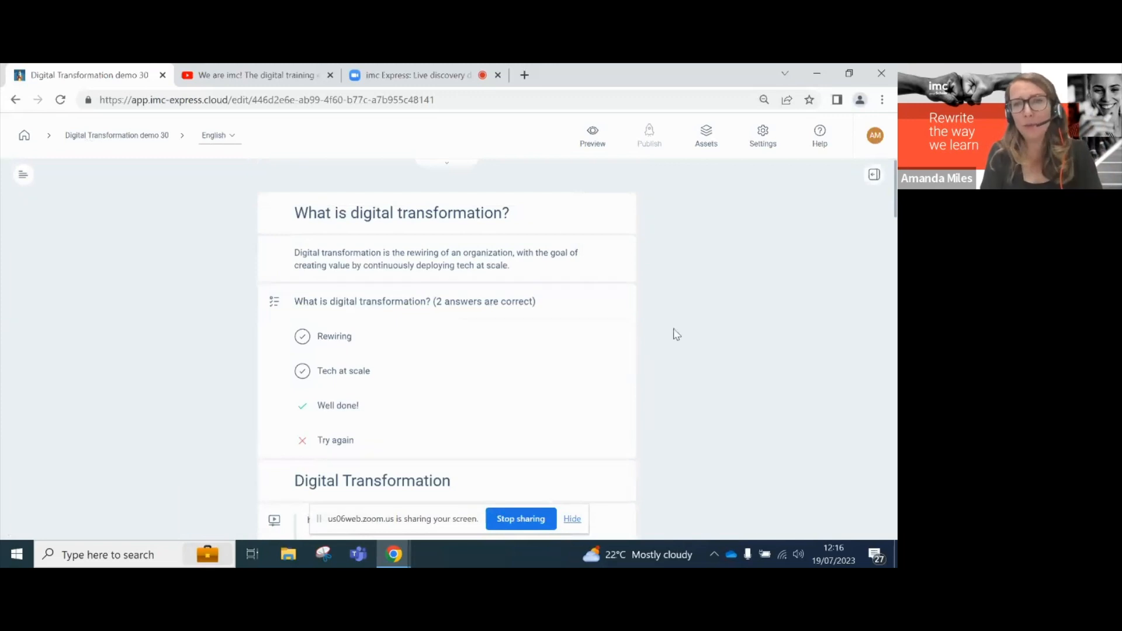
click(764, 138)
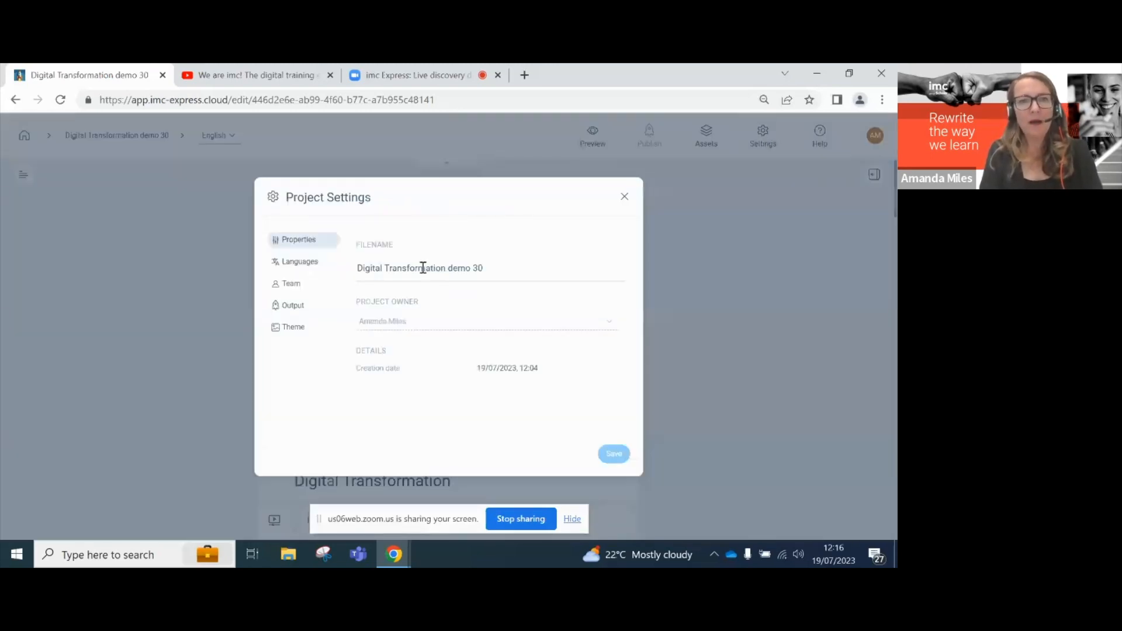
click(298, 329)
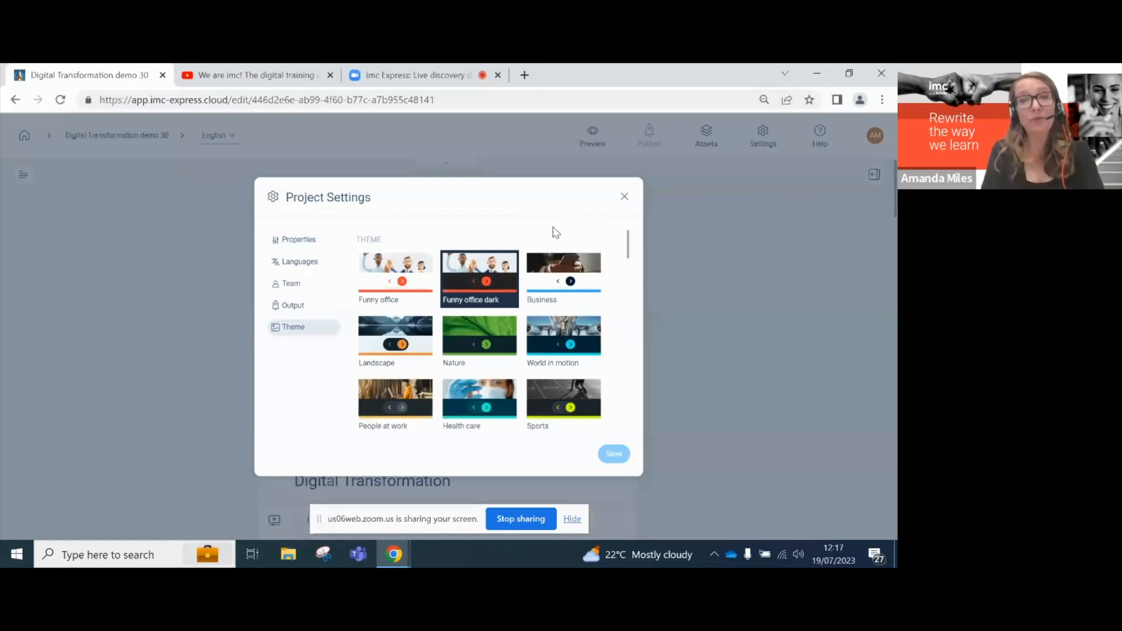
click(548, 268)
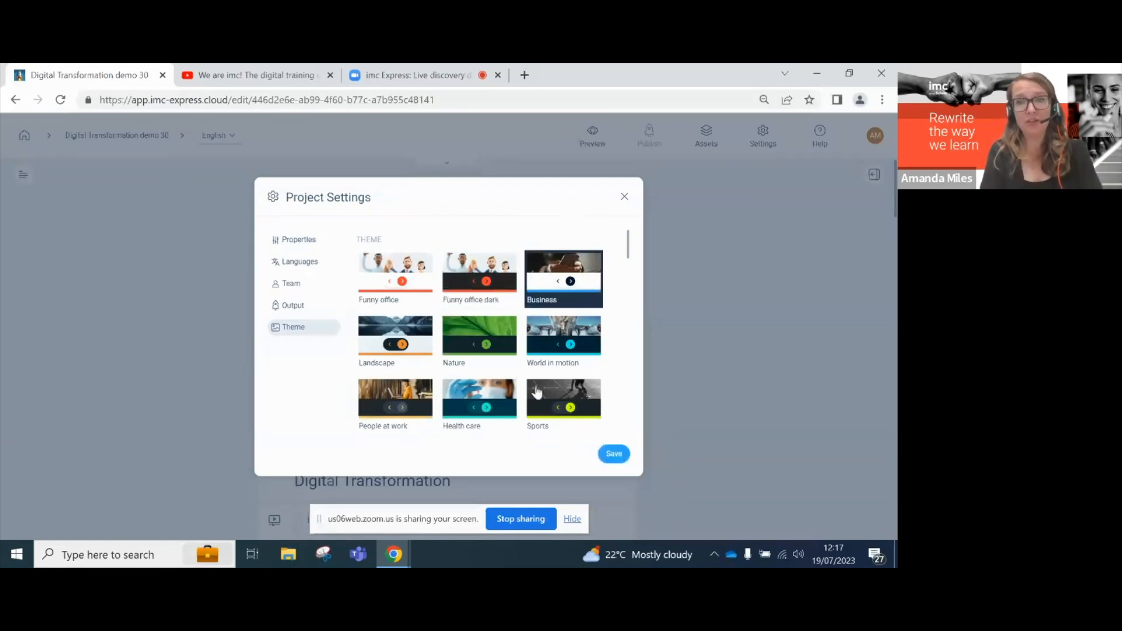
click(614, 456)
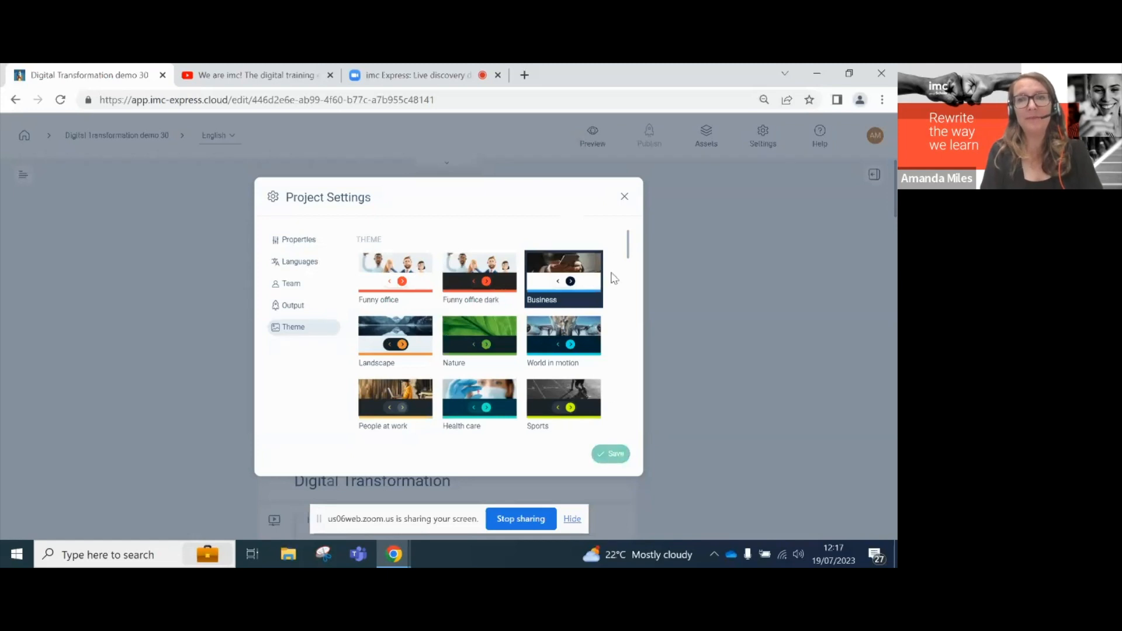
click(625, 196)
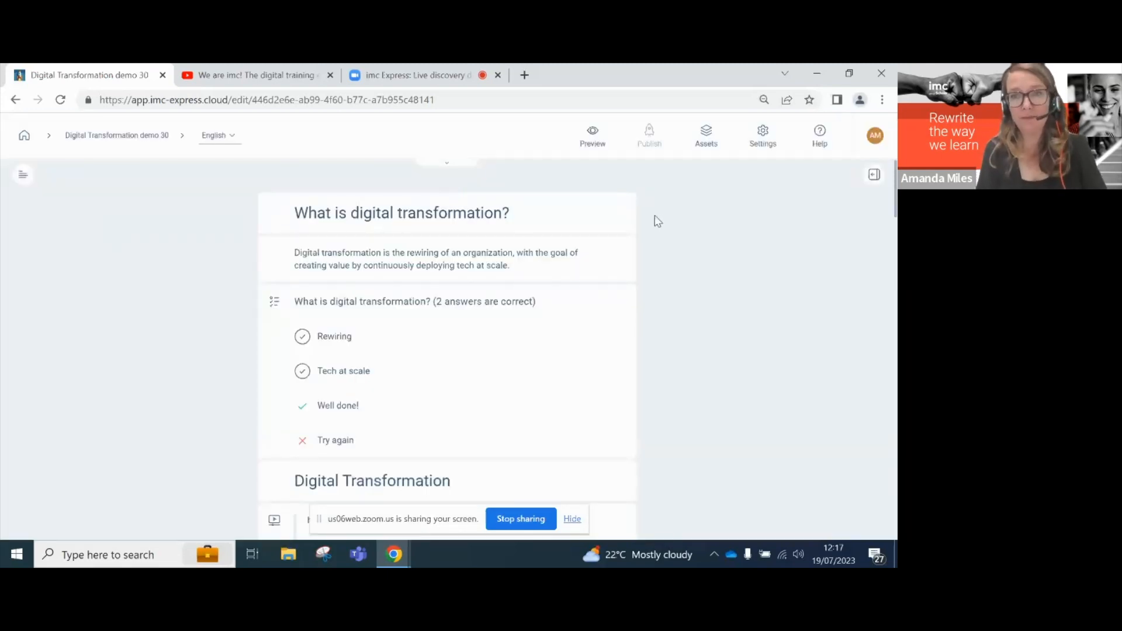
- Play the course preview at phone size, muted, and jump to the 'What is digital transformation?' chapter
click(594, 136)
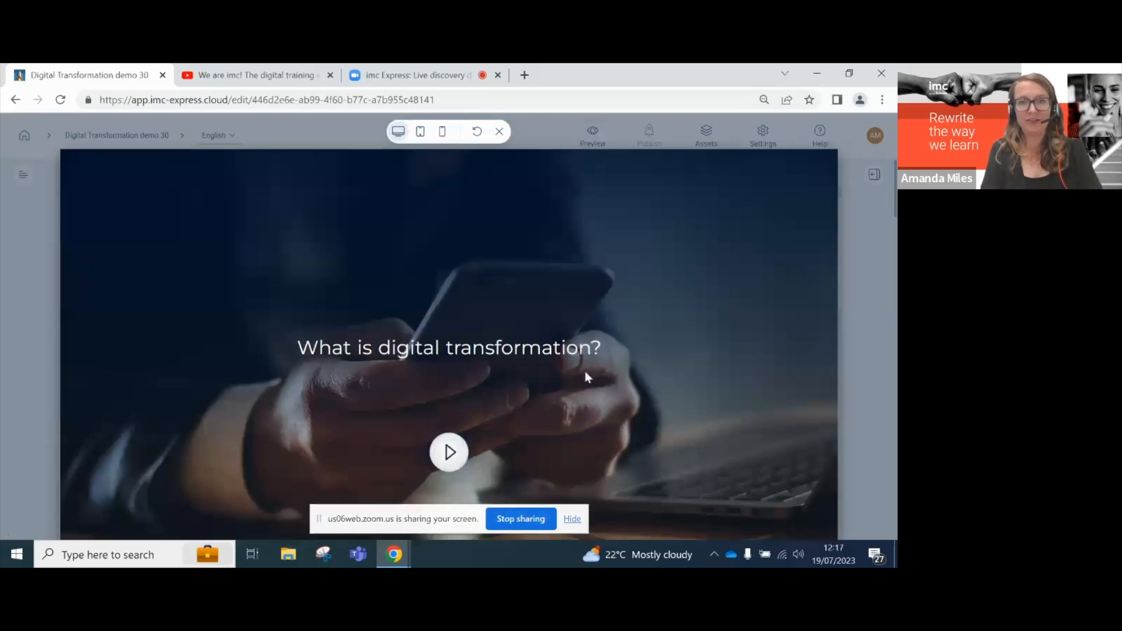
click(449, 455)
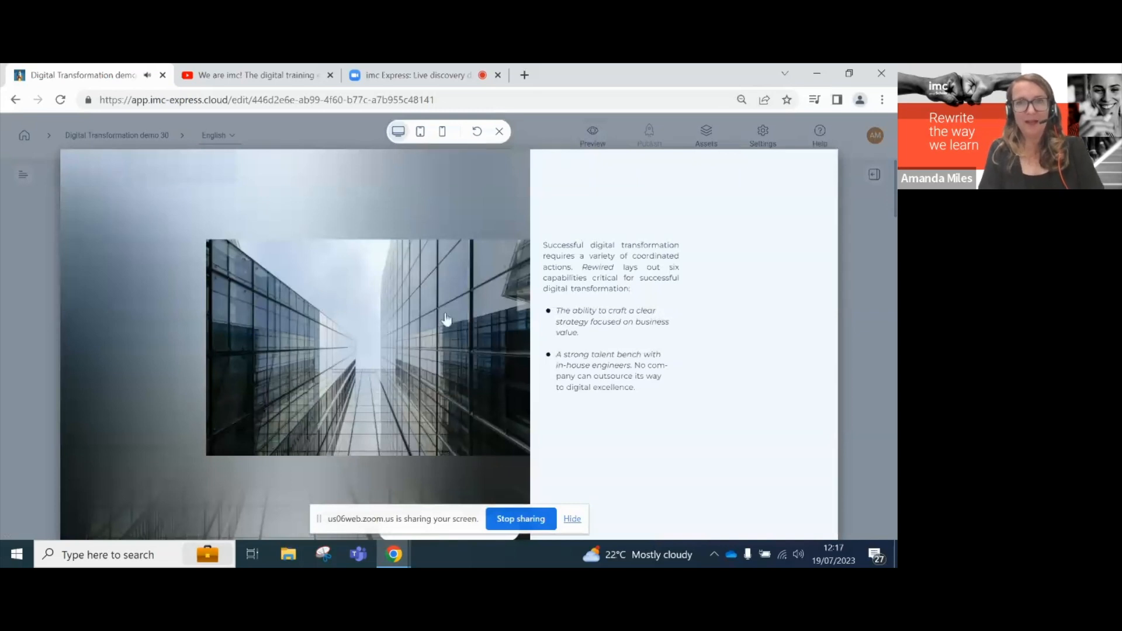
click(442, 131)
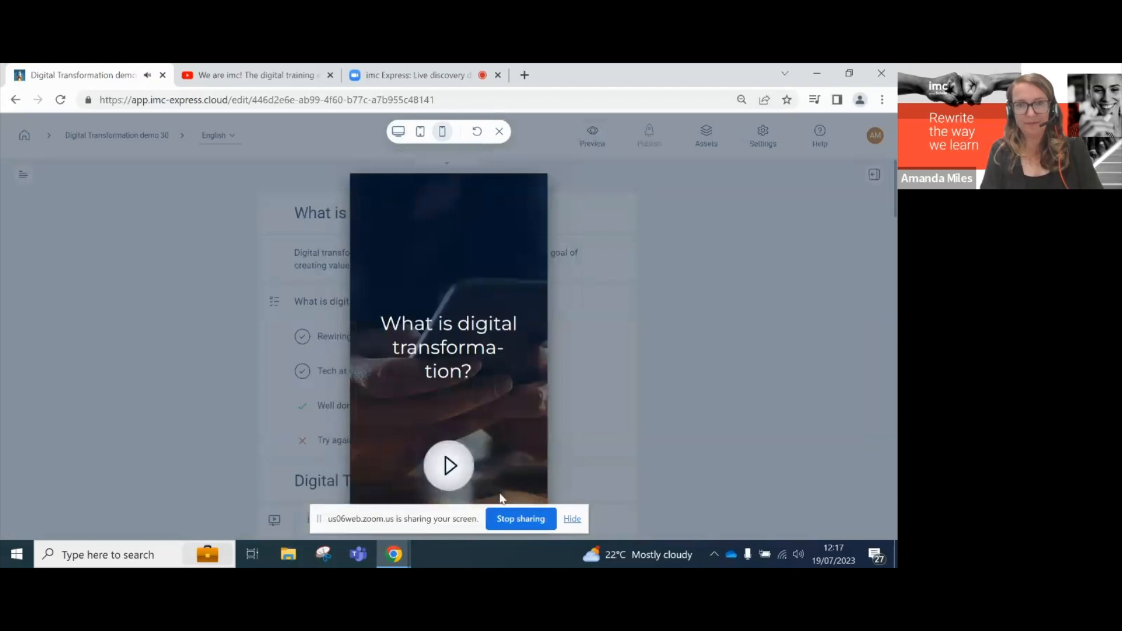
click(450, 466)
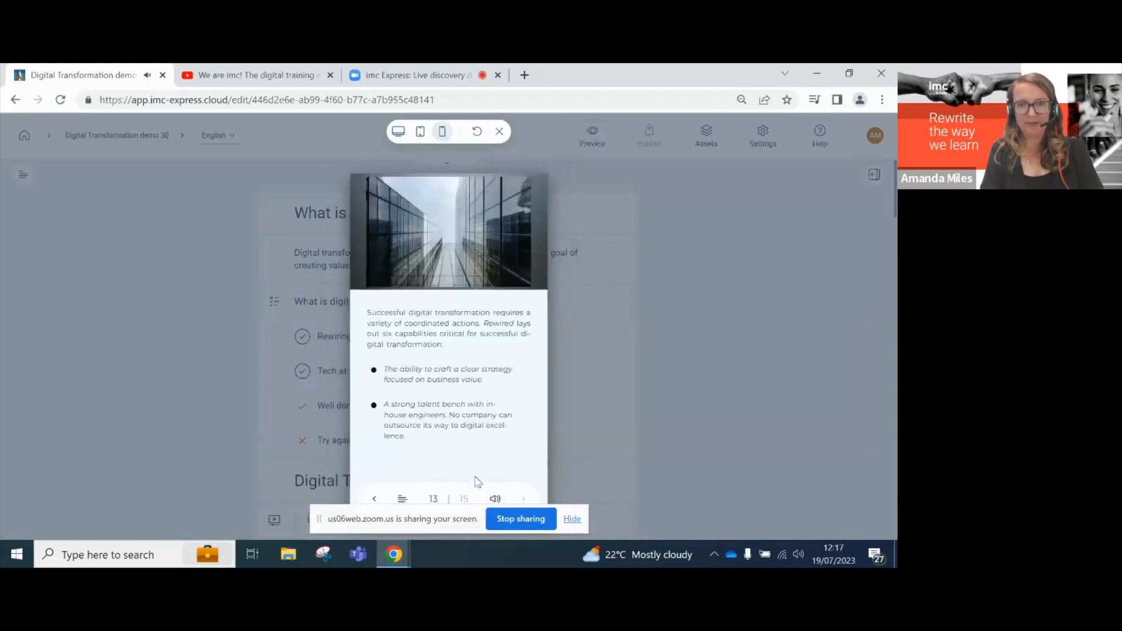
click(494, 498)
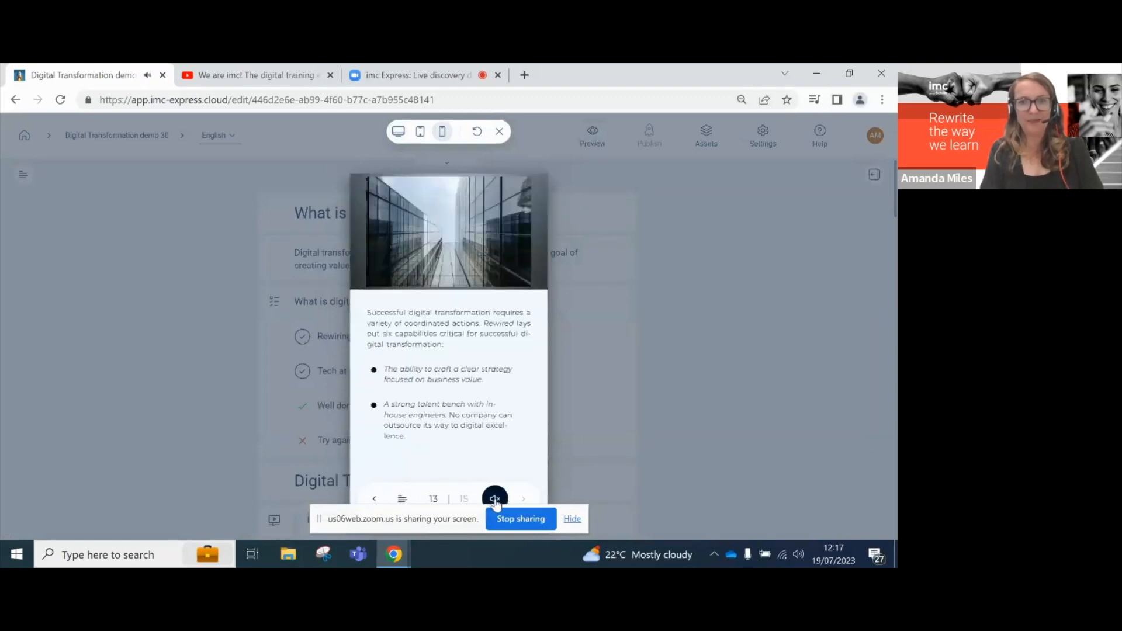
click(402, 498)
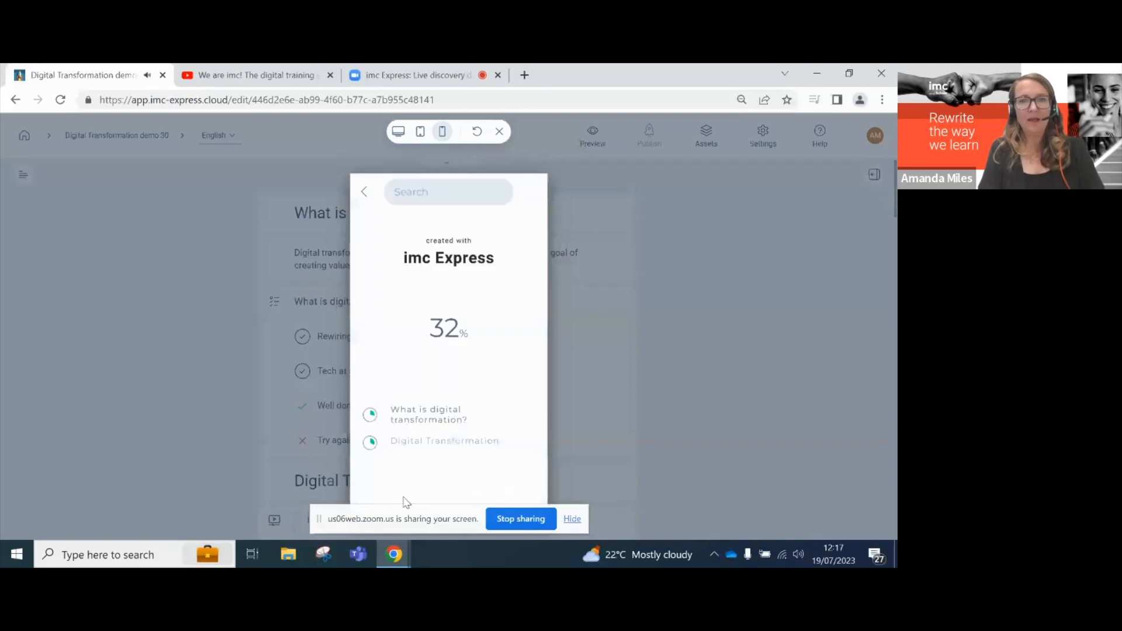
click(431, 412)
- Unmute, return to the title slide in phone view, and advance to slide 2
click(494, 498)
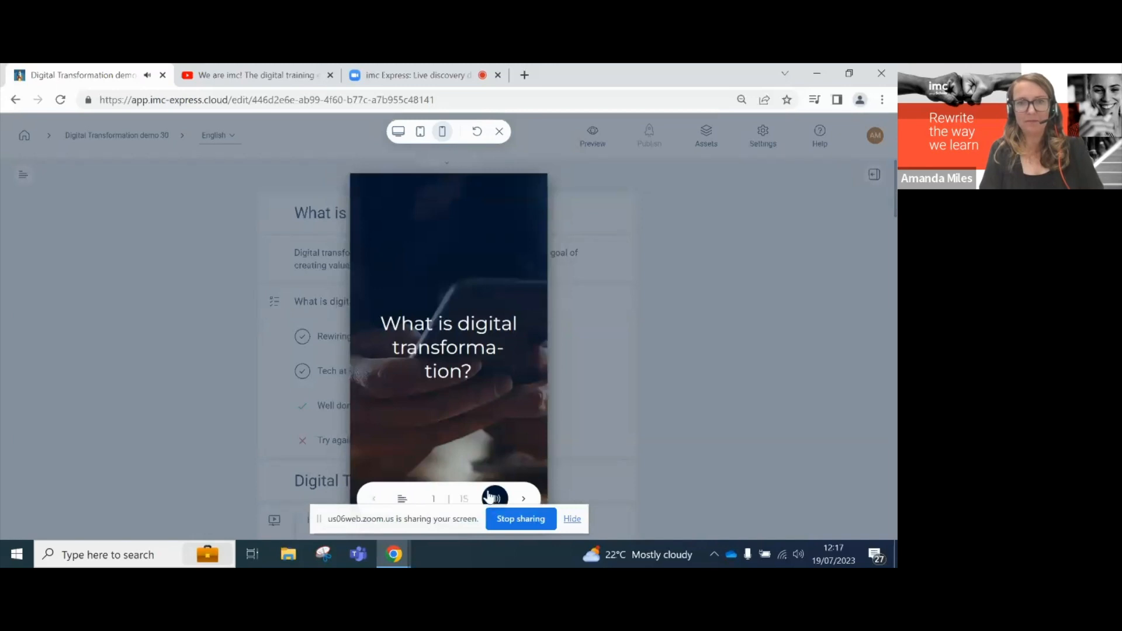
click(401, 498)
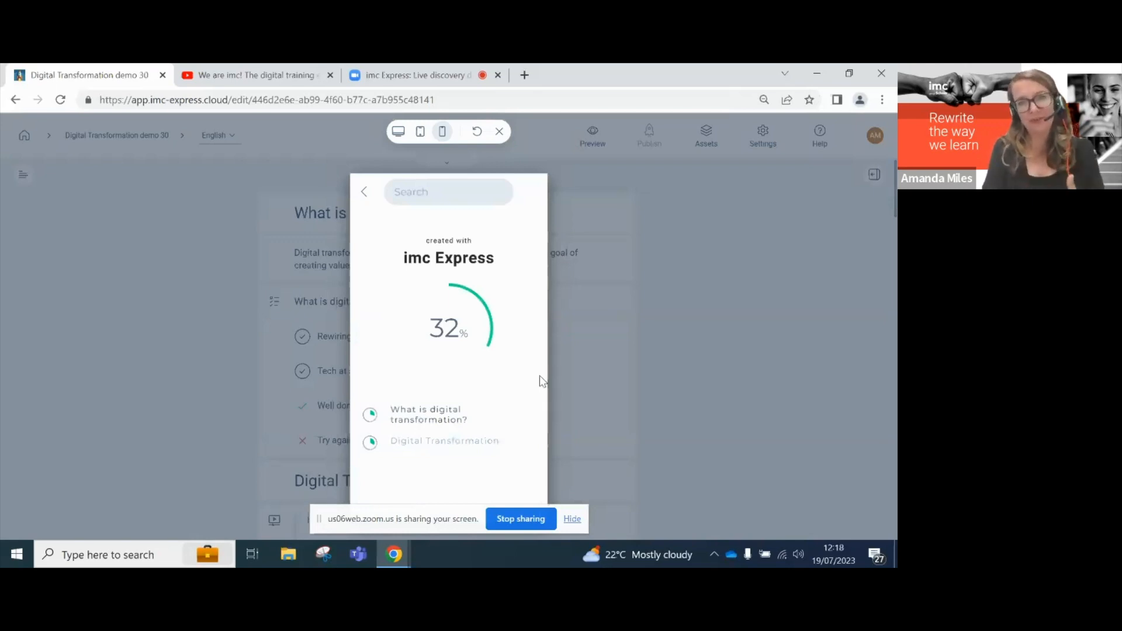
click(432, 418)
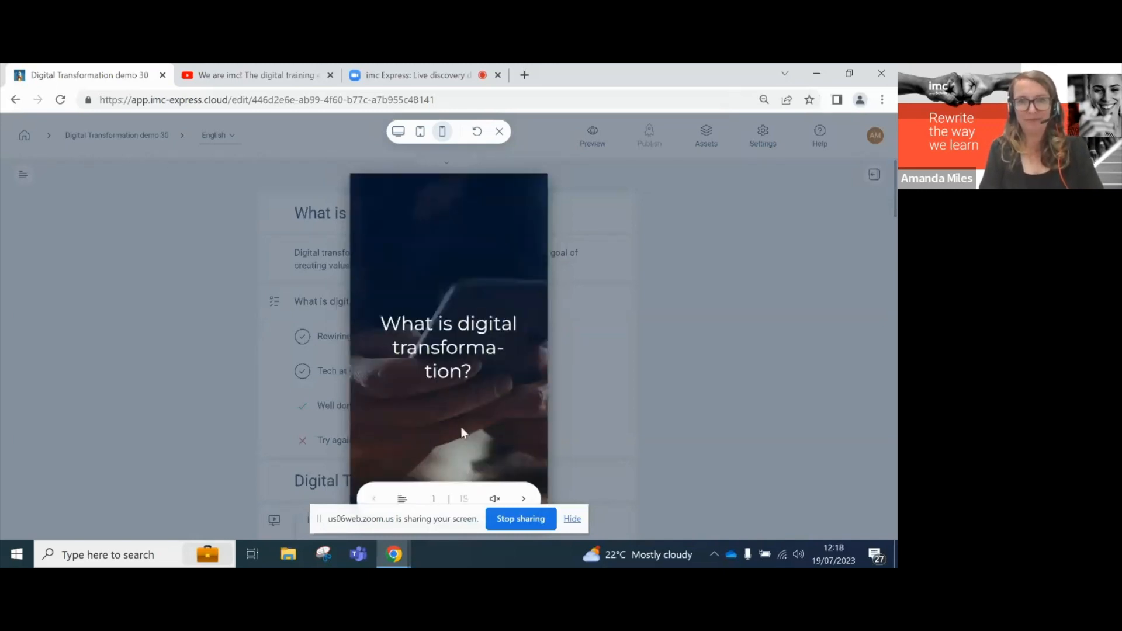
click(398, 131)
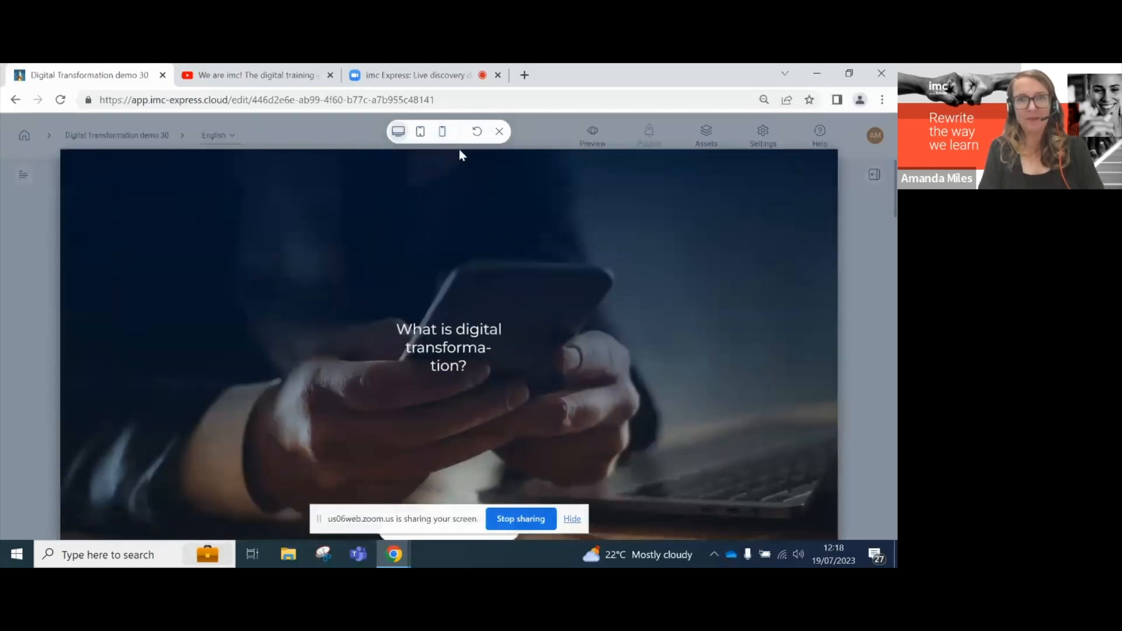
click(442, 132)
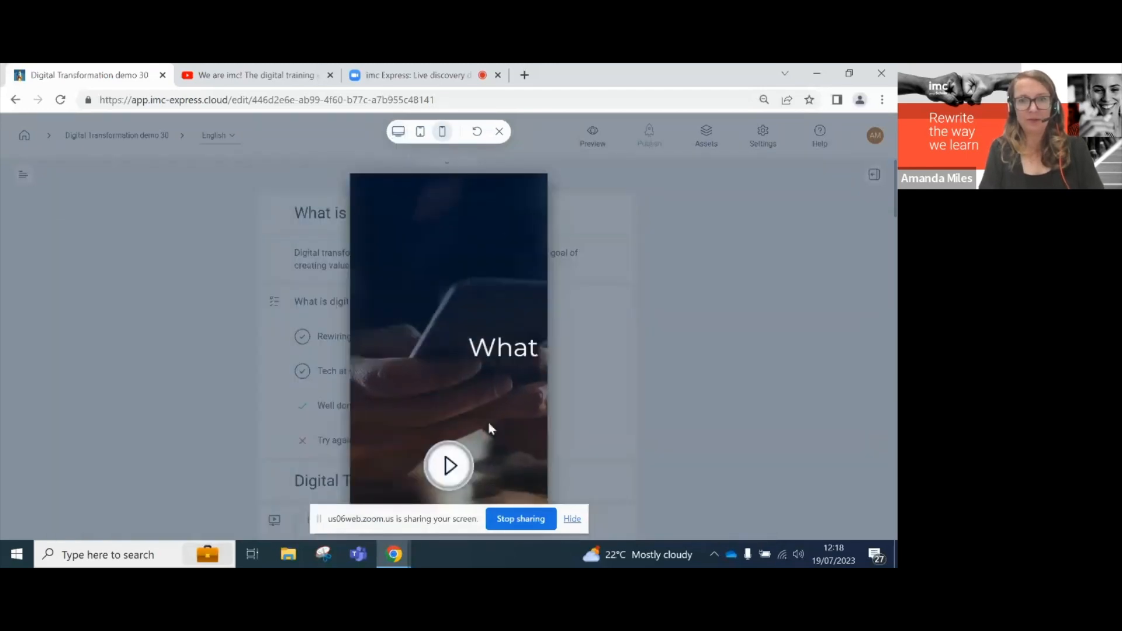
click(447, 466)
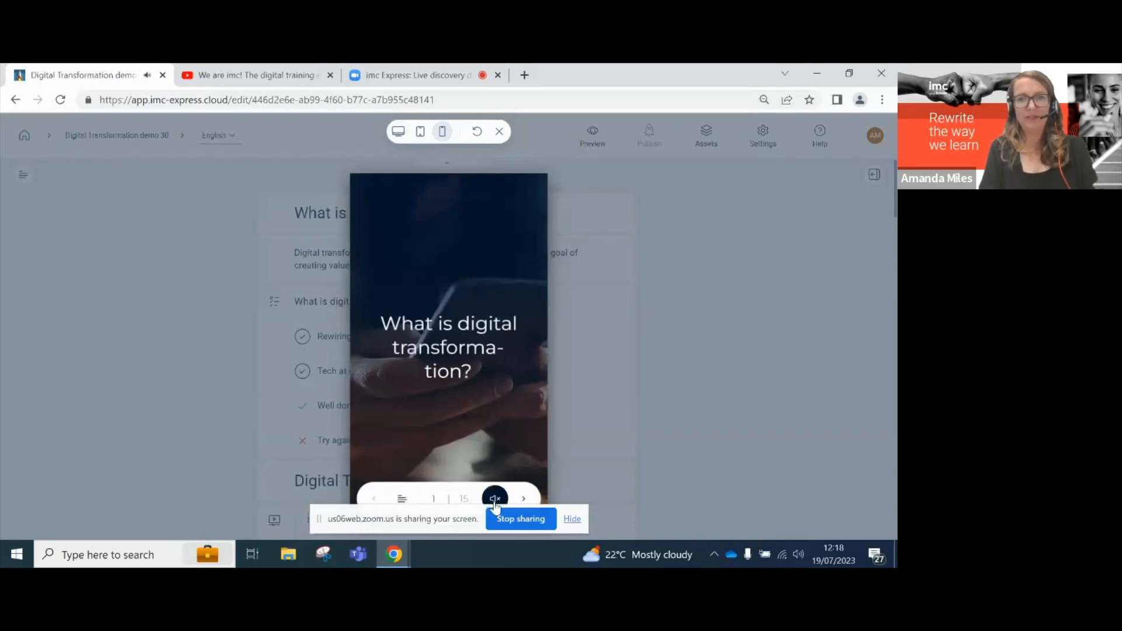
click(524, 498)
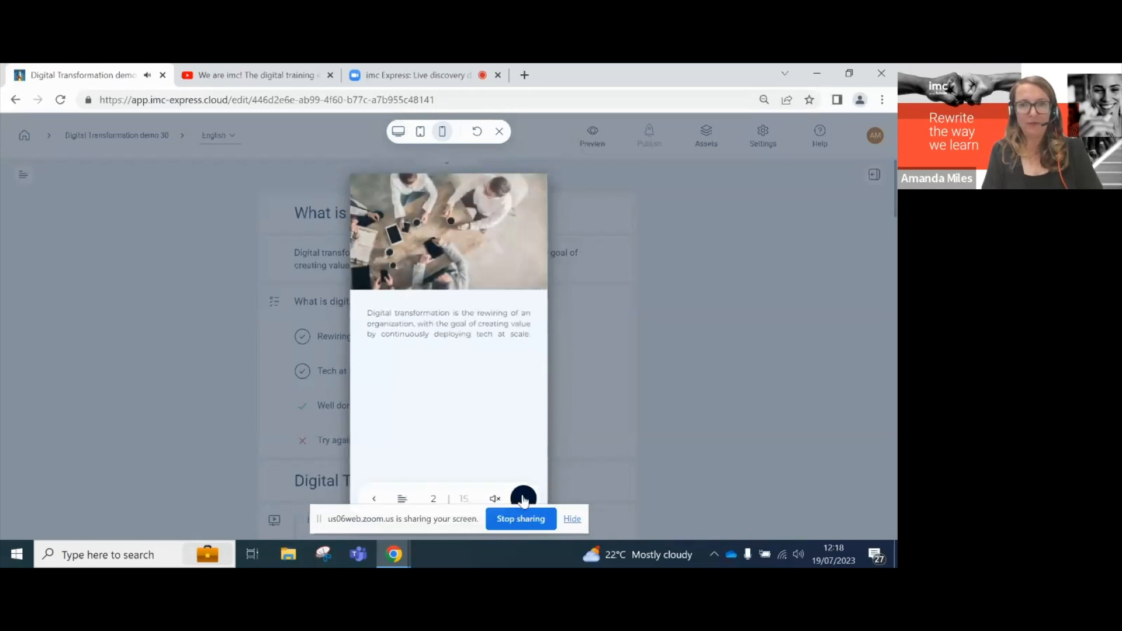
- Answer the quiz with Rewiring and Tech at scale, resetting and resubmitting once
click(524, 498)
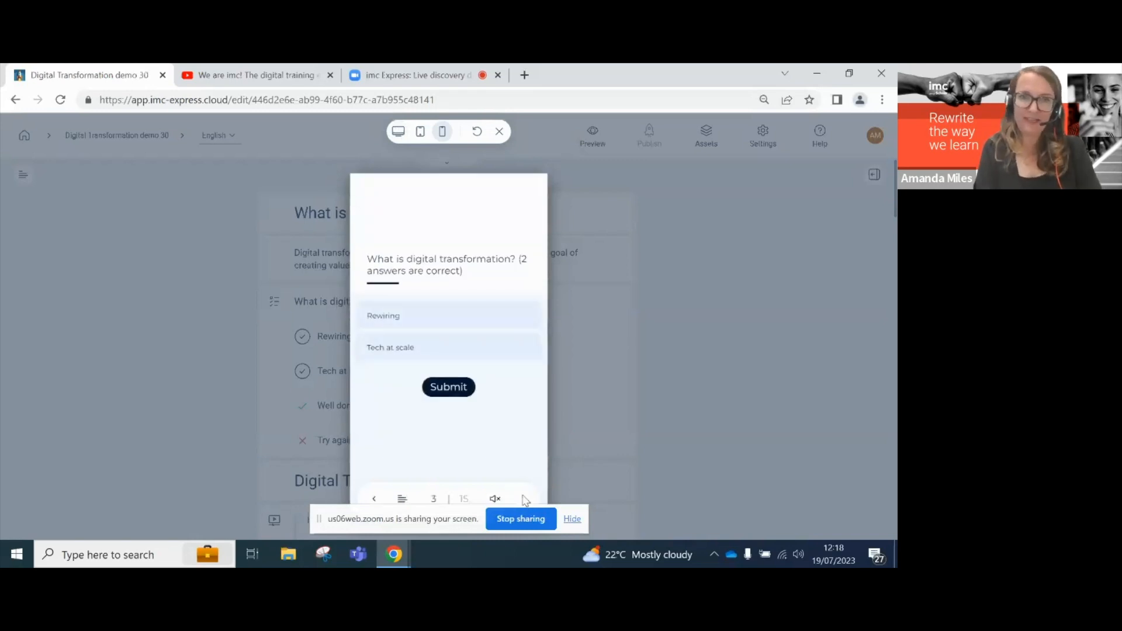
click(408, 318)
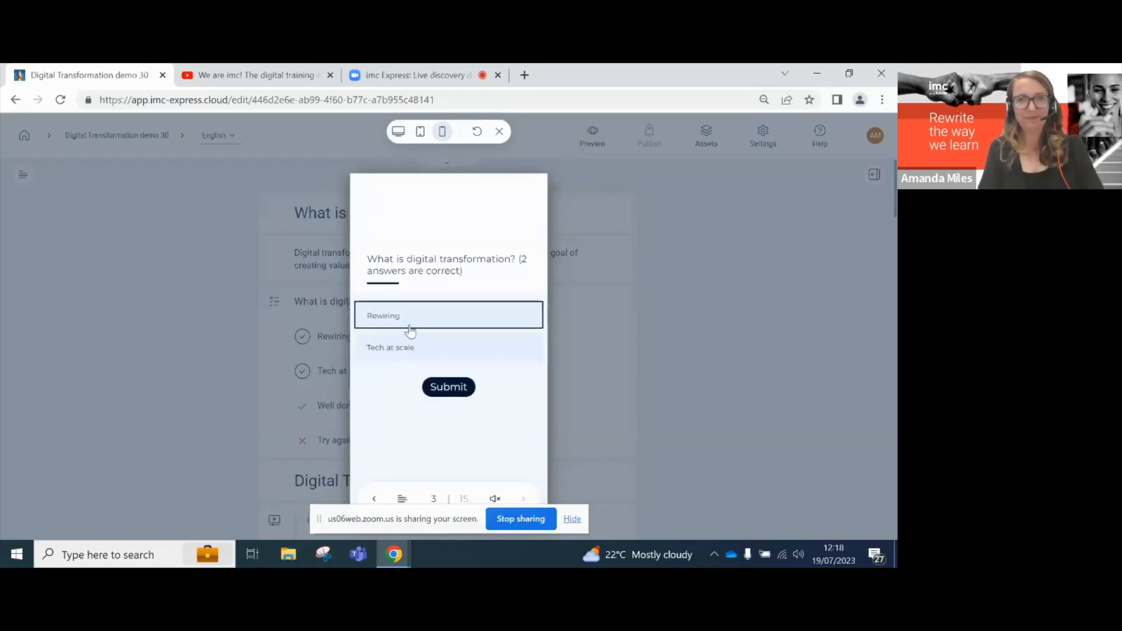
click(409, 349)
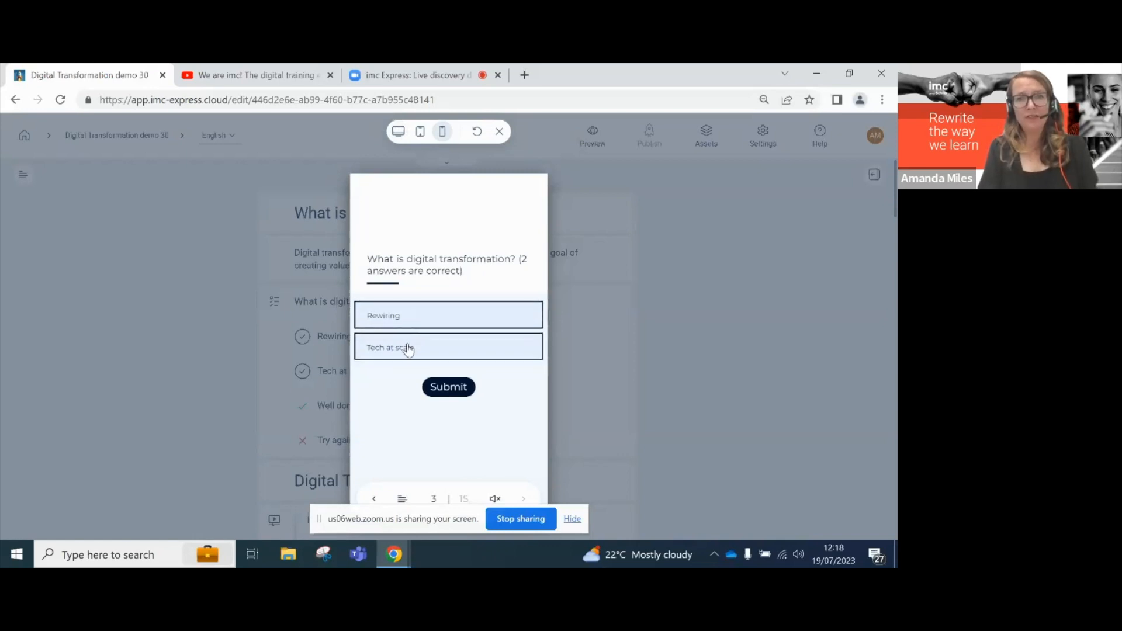
click(448, 387)
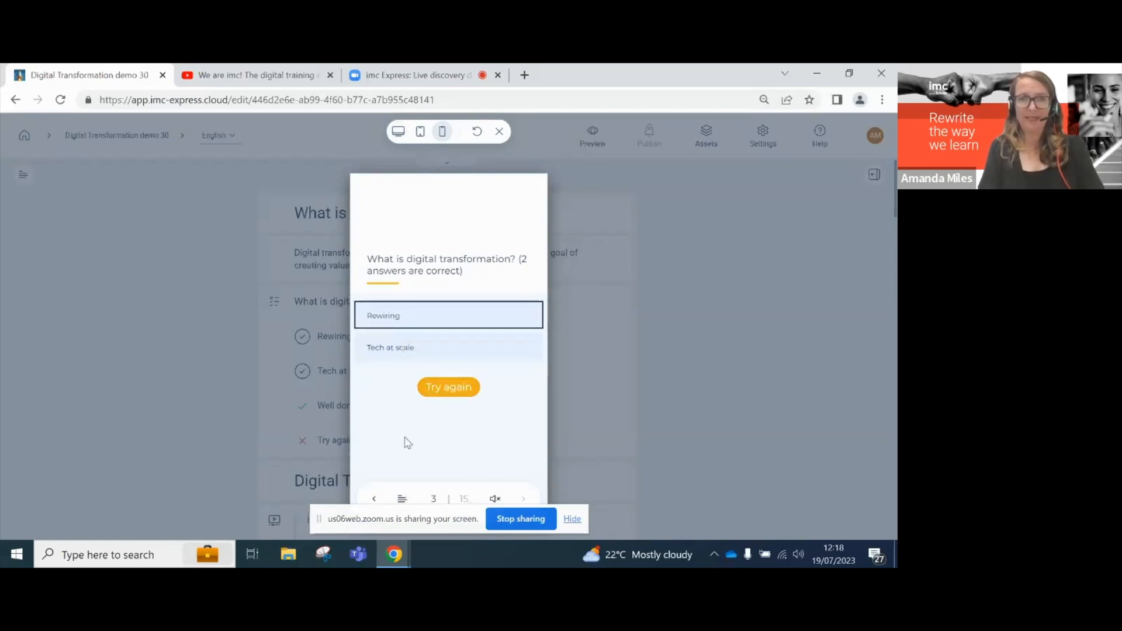
click(442, 387)
click(411, 321)
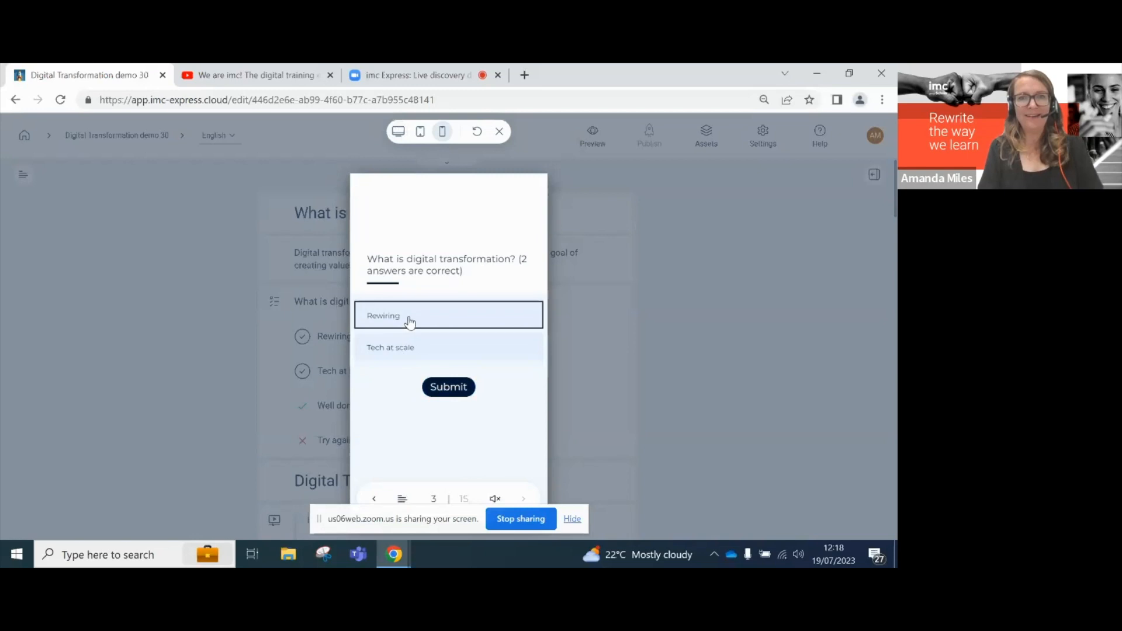
click(410, 347)
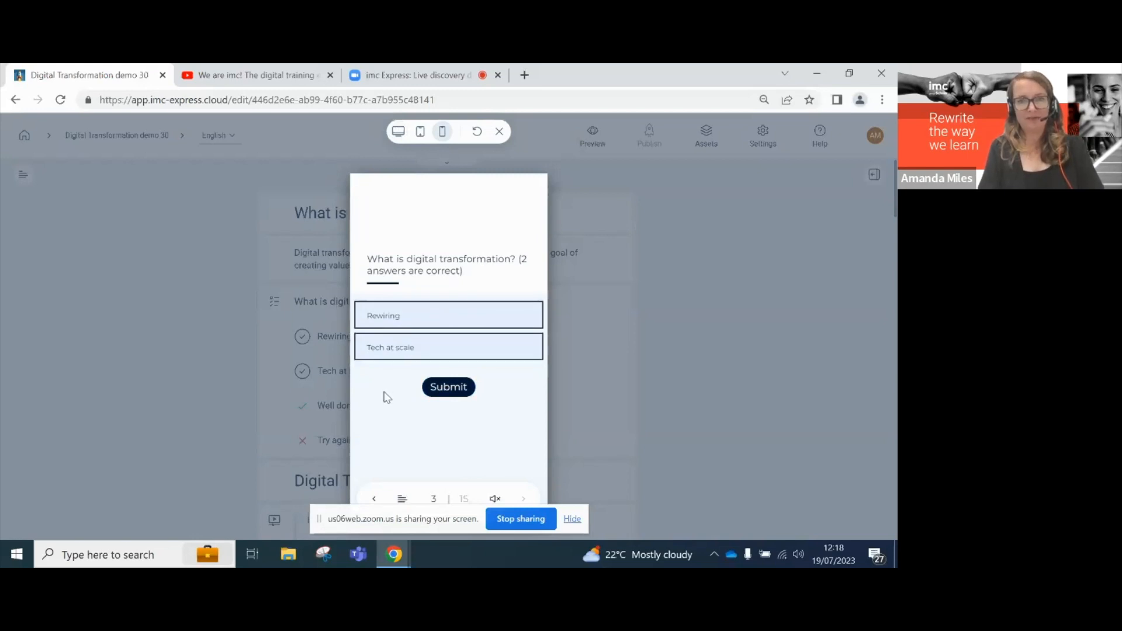
click(457, 388)
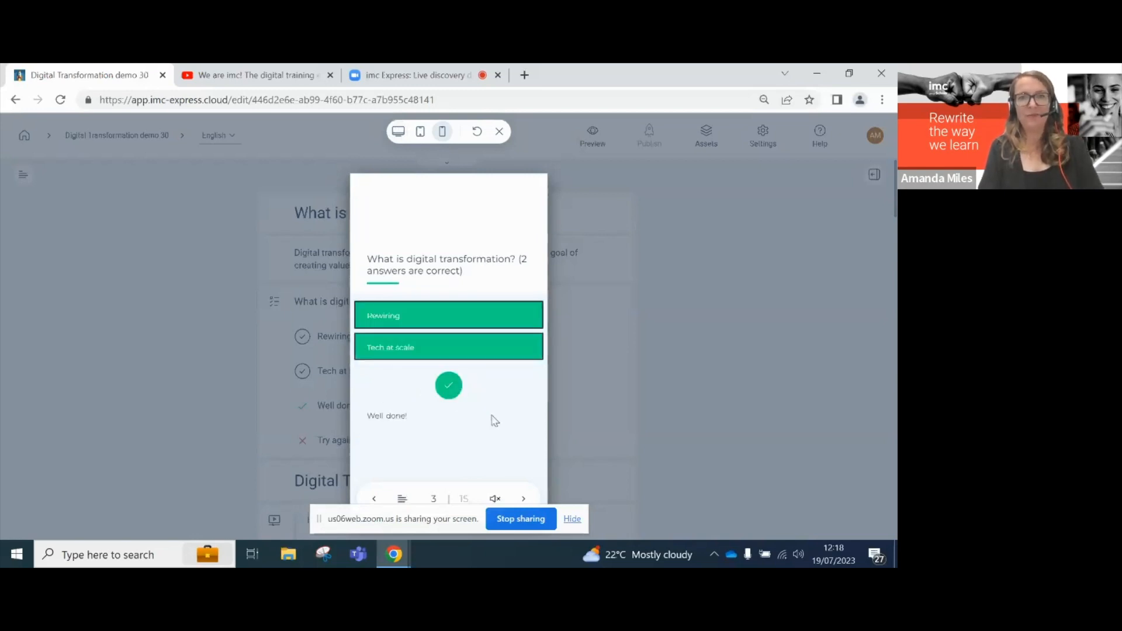
- Advance to the YouTube video slide and switch the preview to tablet size
click(523, 498)
click(525, 497)
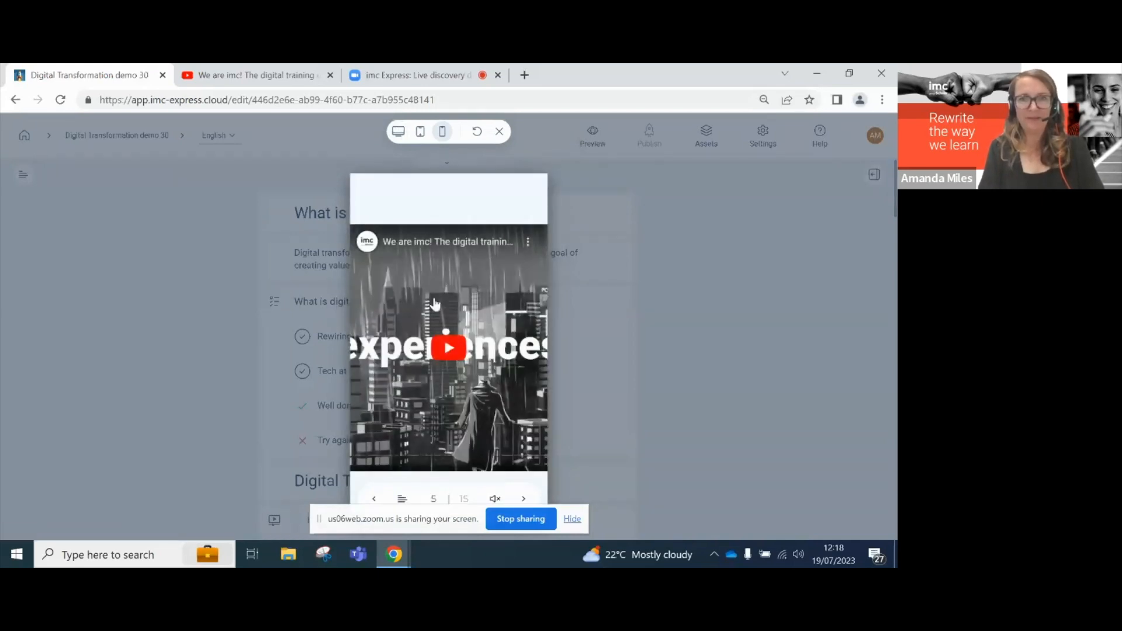
click(420, 134)
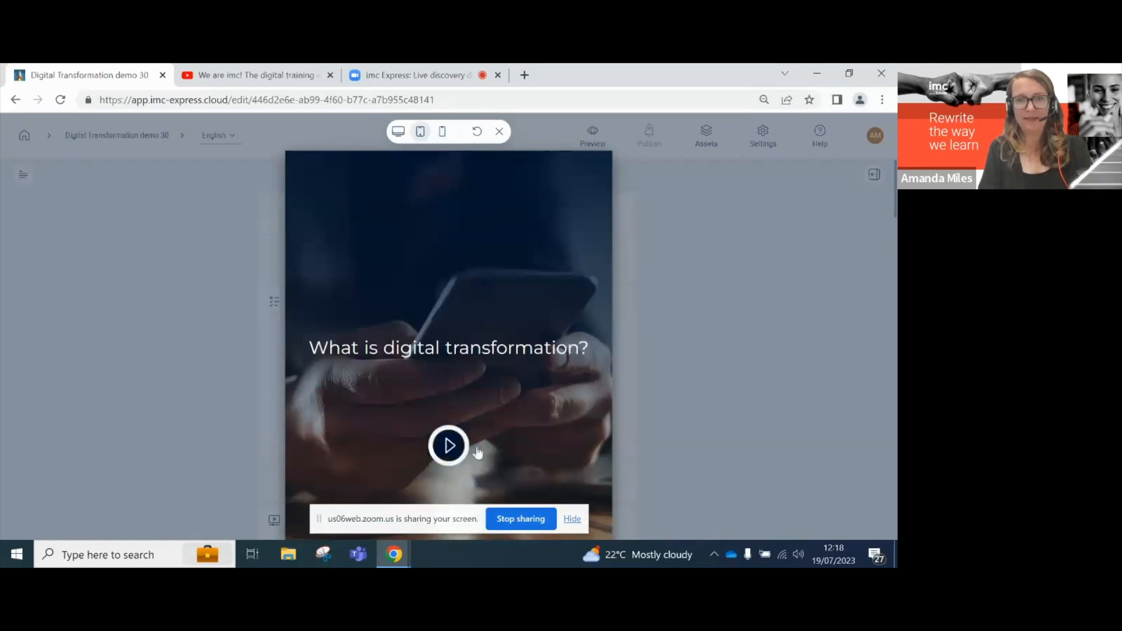
- Start the tablet preview, switch to desktop size, and advance past the YouTube video slide
click(449, 445)
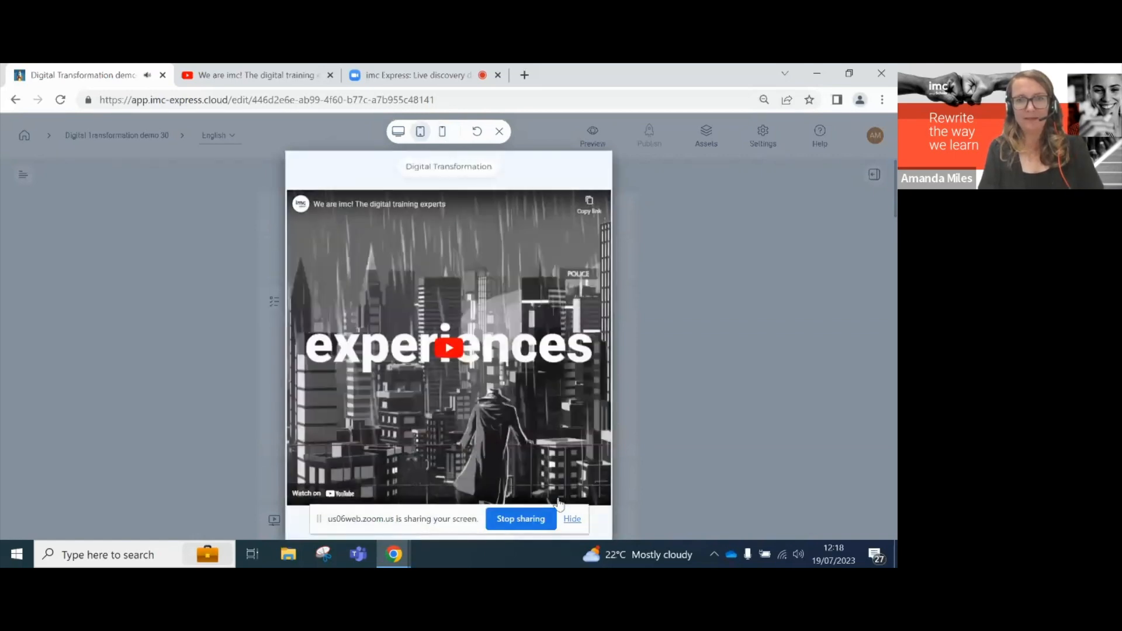
click(573, 520)
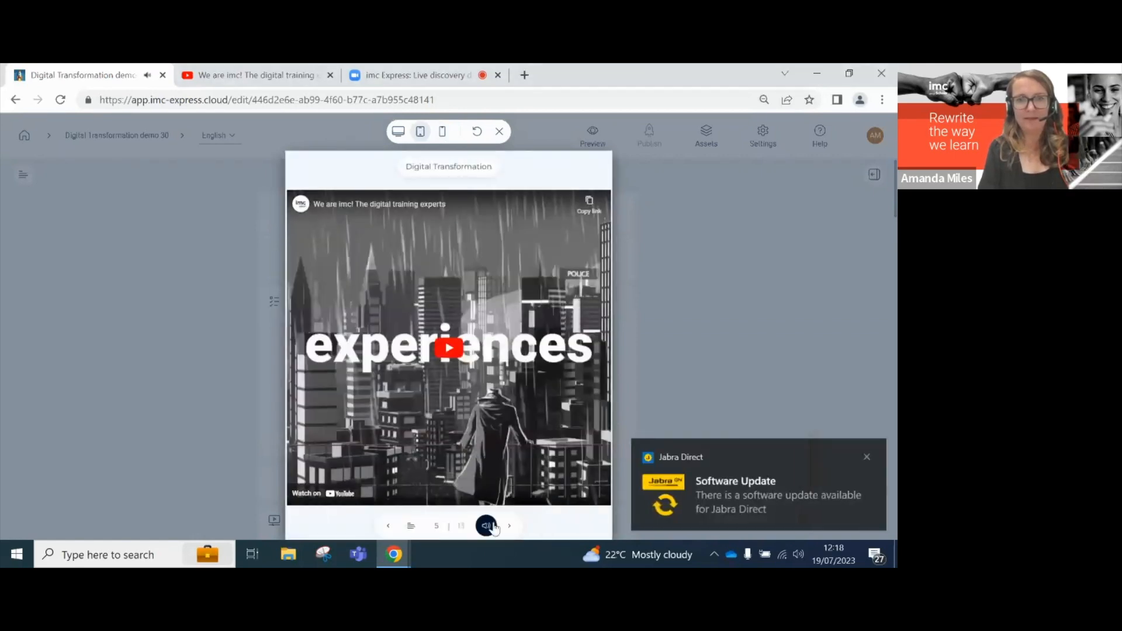
click(398, 131)
scroll(293, 386, down, 1)
click(449, 452)
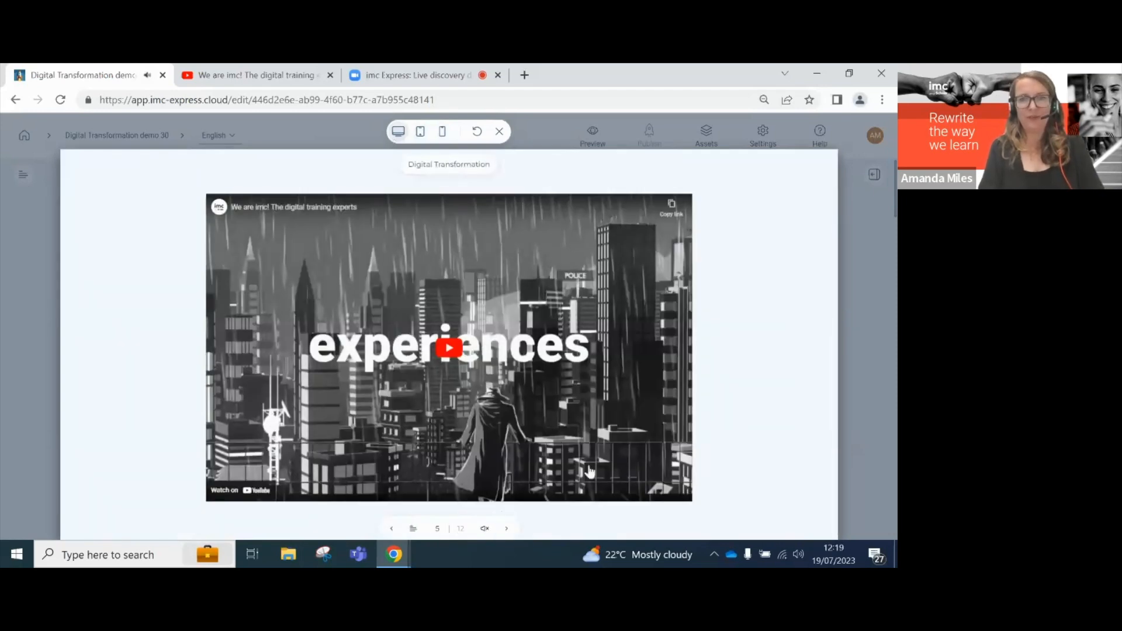
click(506, 528)
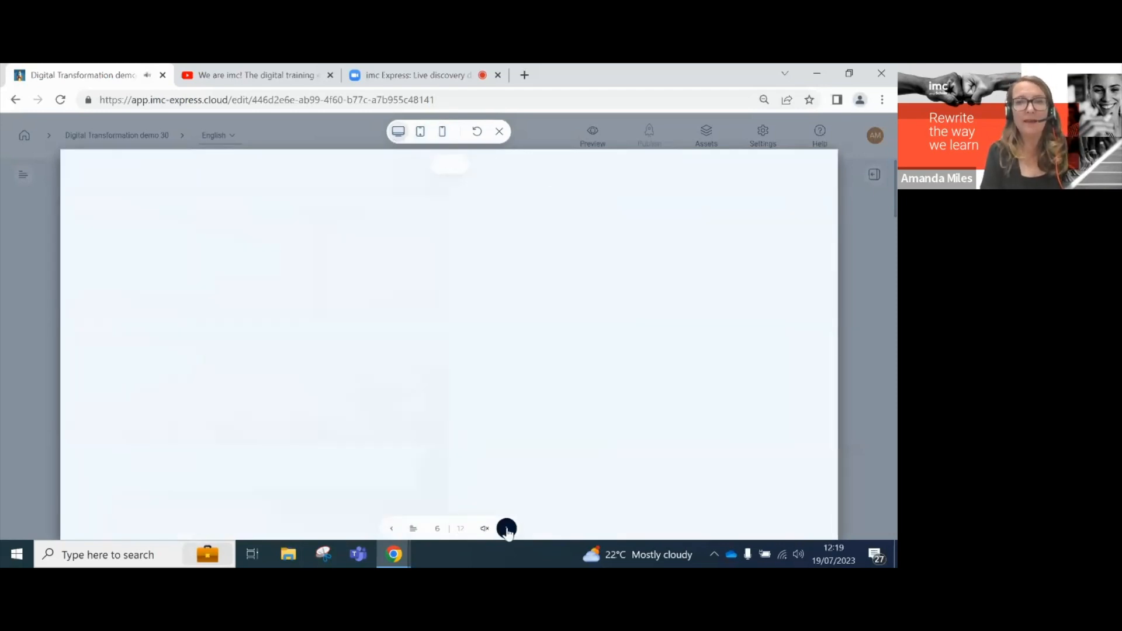
click(506, 528)
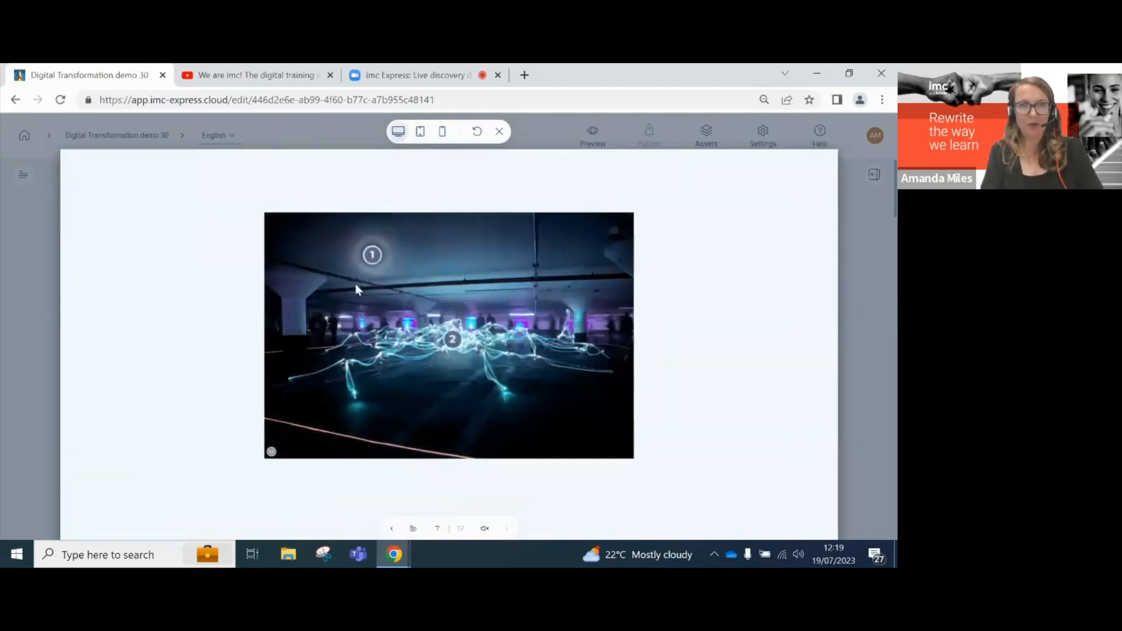
- Open hotspot 1, flip the Digital transformation and Tech at scale cards, and advance
click(371, 258)
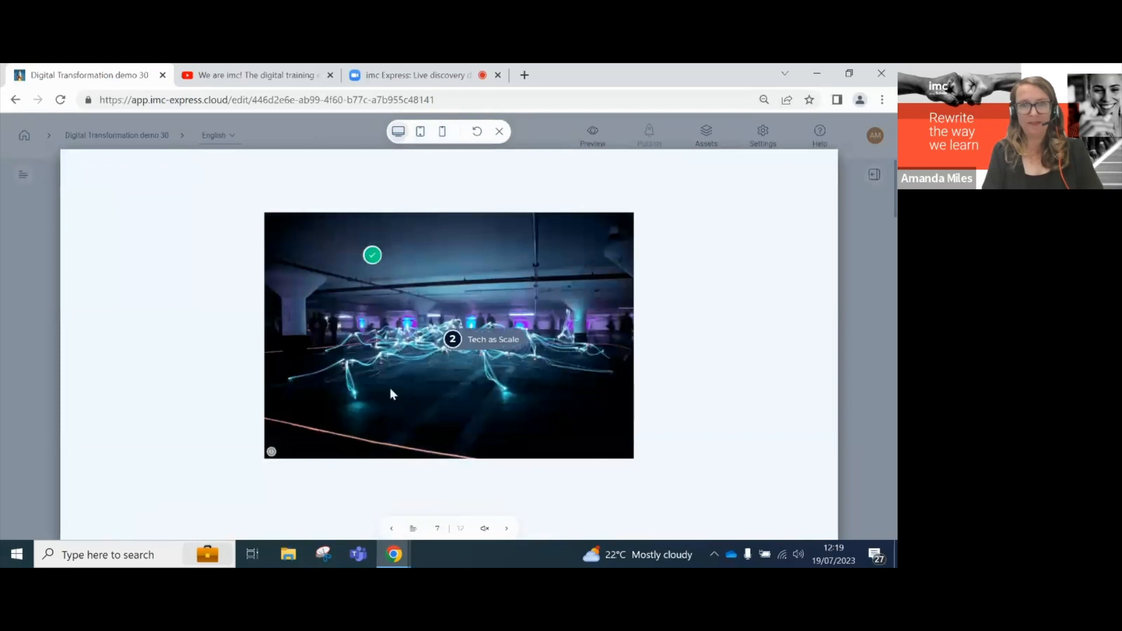
click(372, 257)
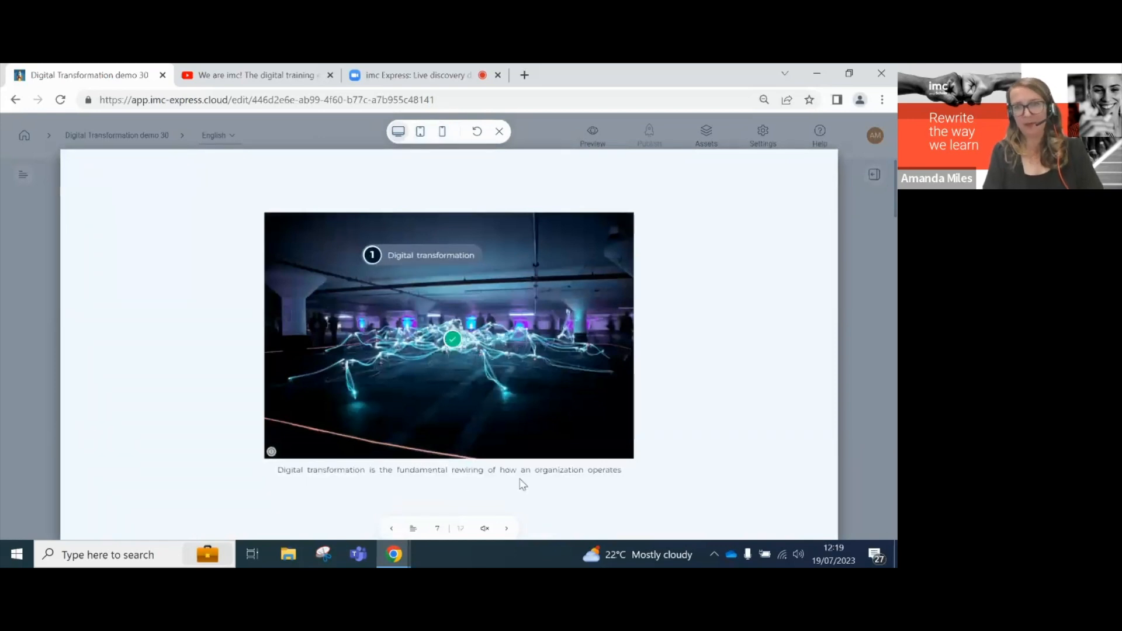
click(506, 528)
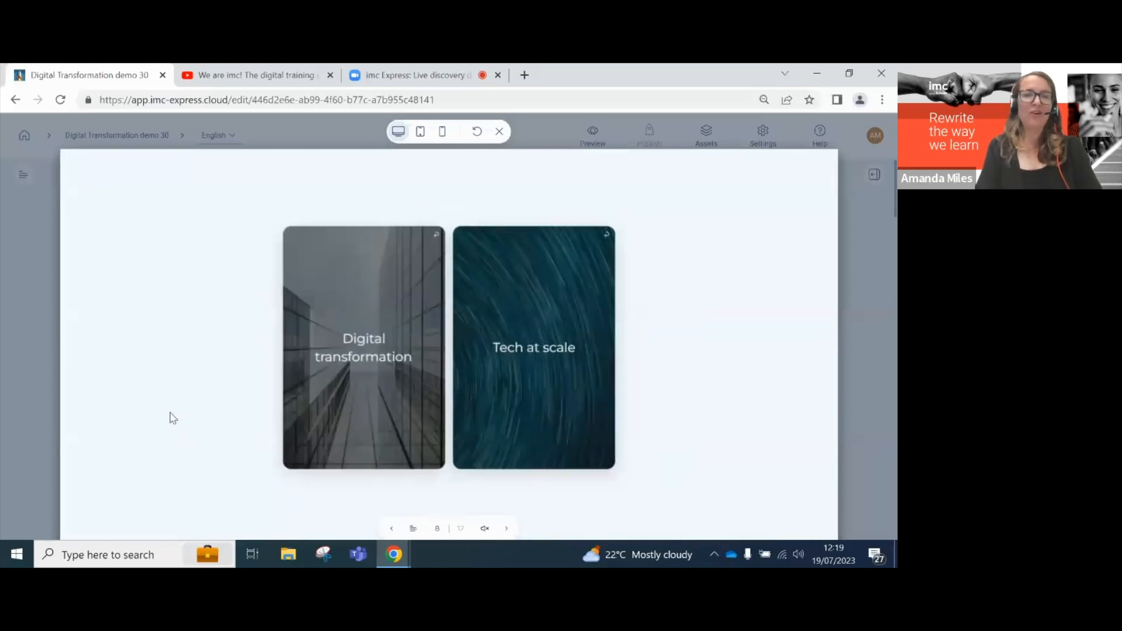
click(366, 357)
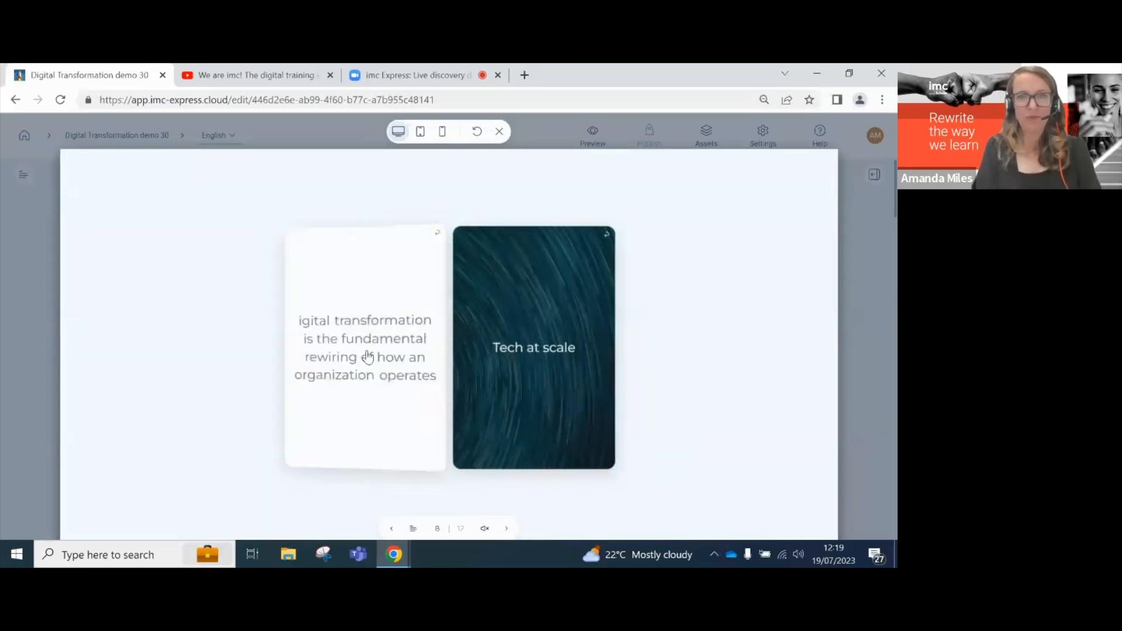
click(524, 361)
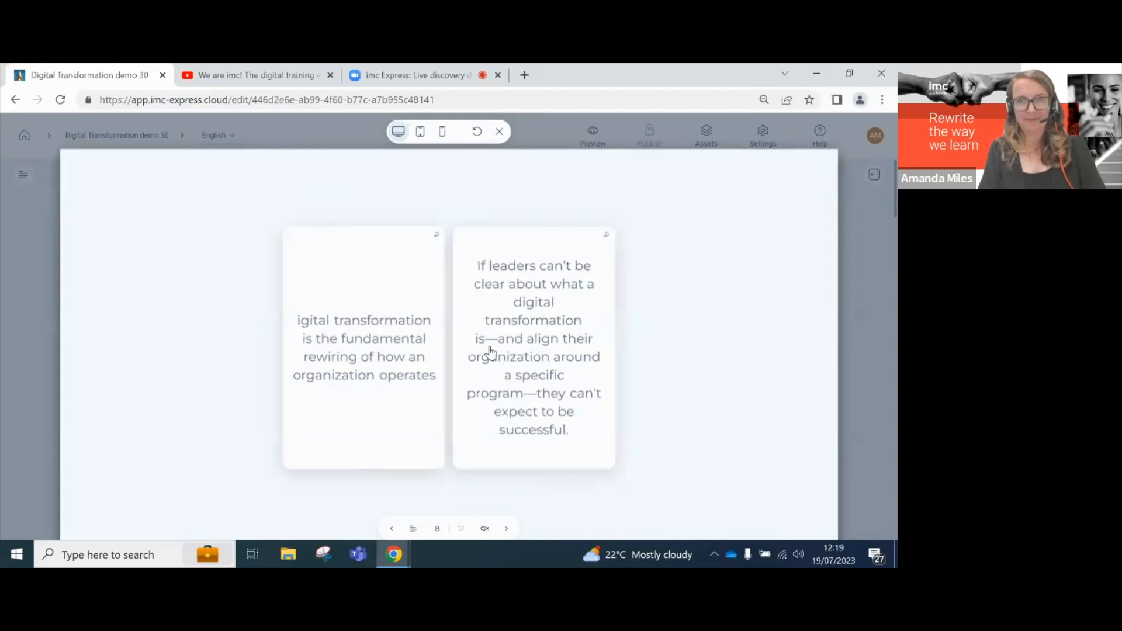
click(506, 529)
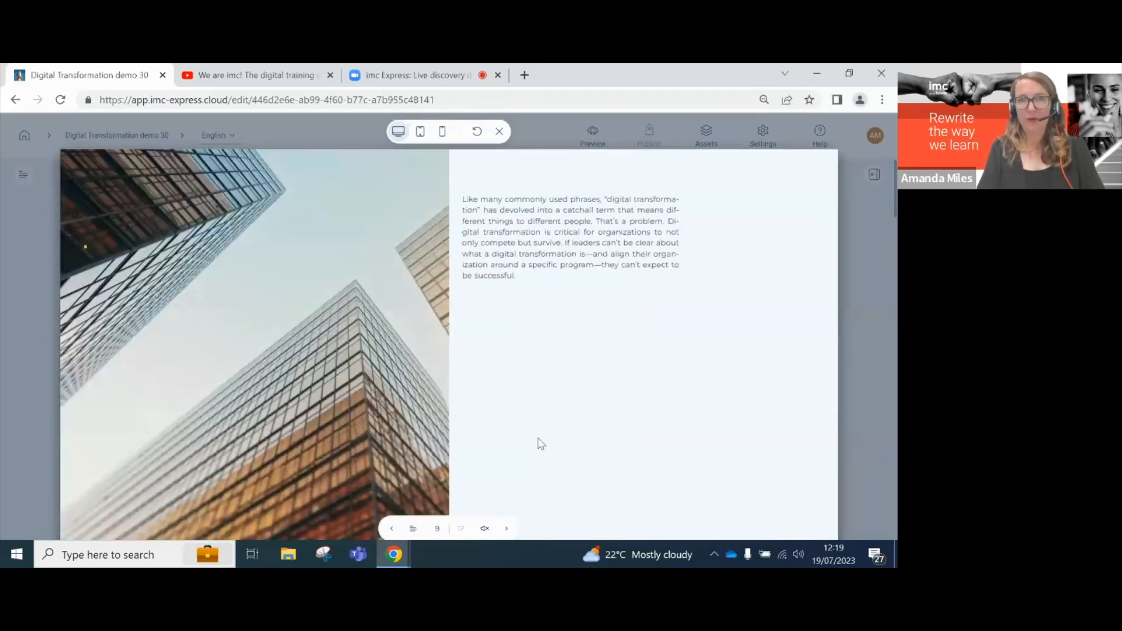
- Close the preview and open the course language dropdown in the breadcrumb
click(500, 133)
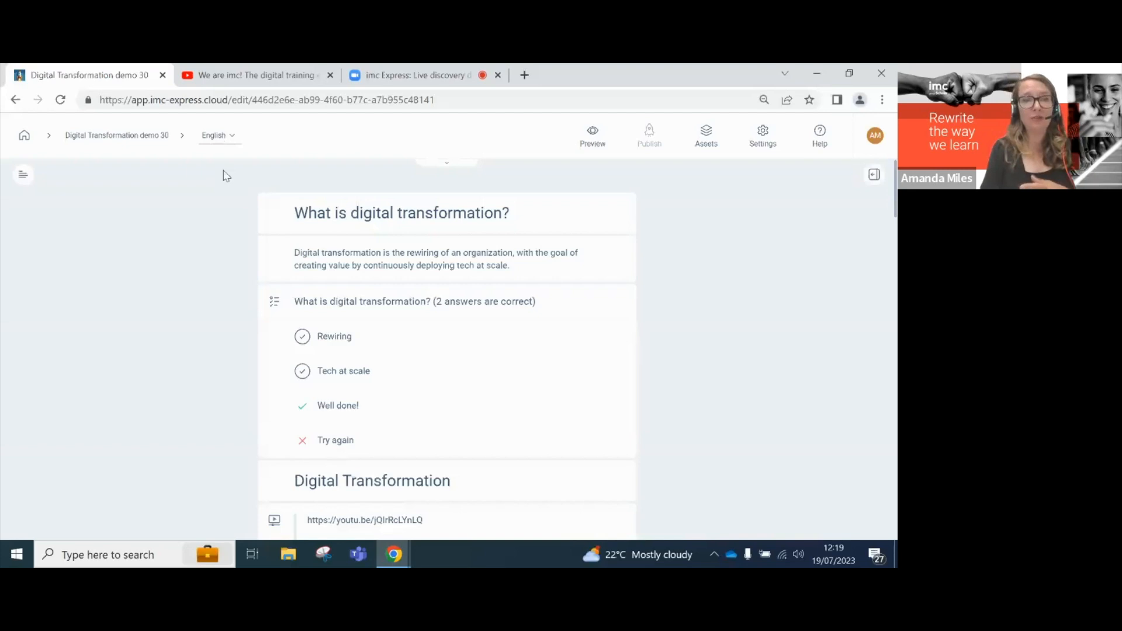
click(223, 138)
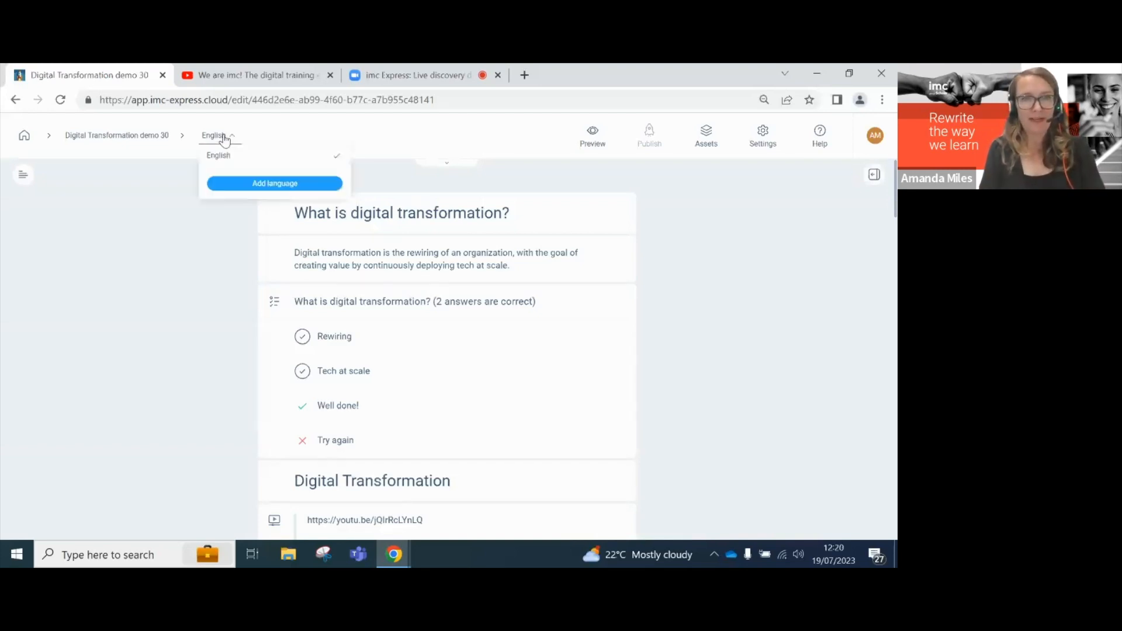
- Add French next to English in Project Settings, keep Default voices, then save and close
click(240, 184)
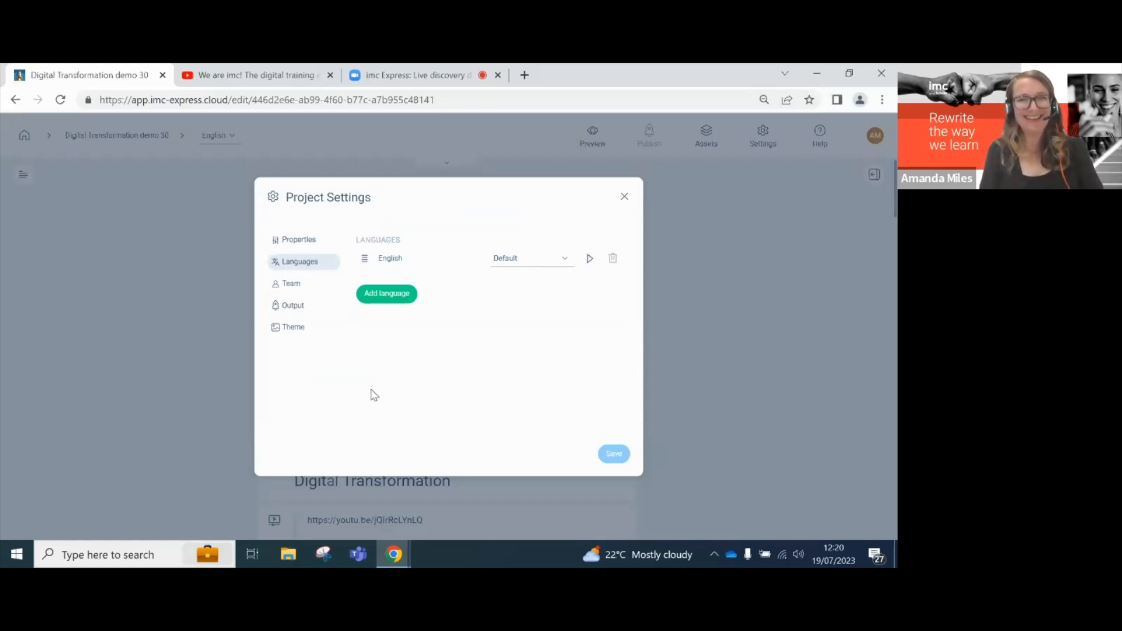
click(388, 295)
scroll(418, 429, down, 6)
scroll(418, 429, down, 1)
click(408, 501)
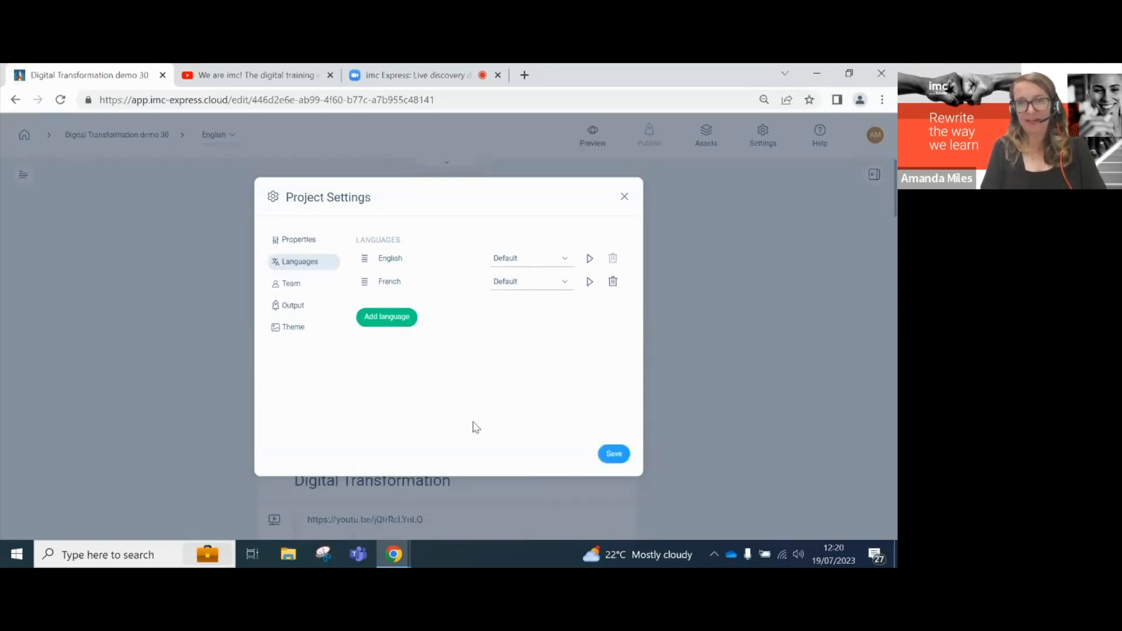
click(564, 259)
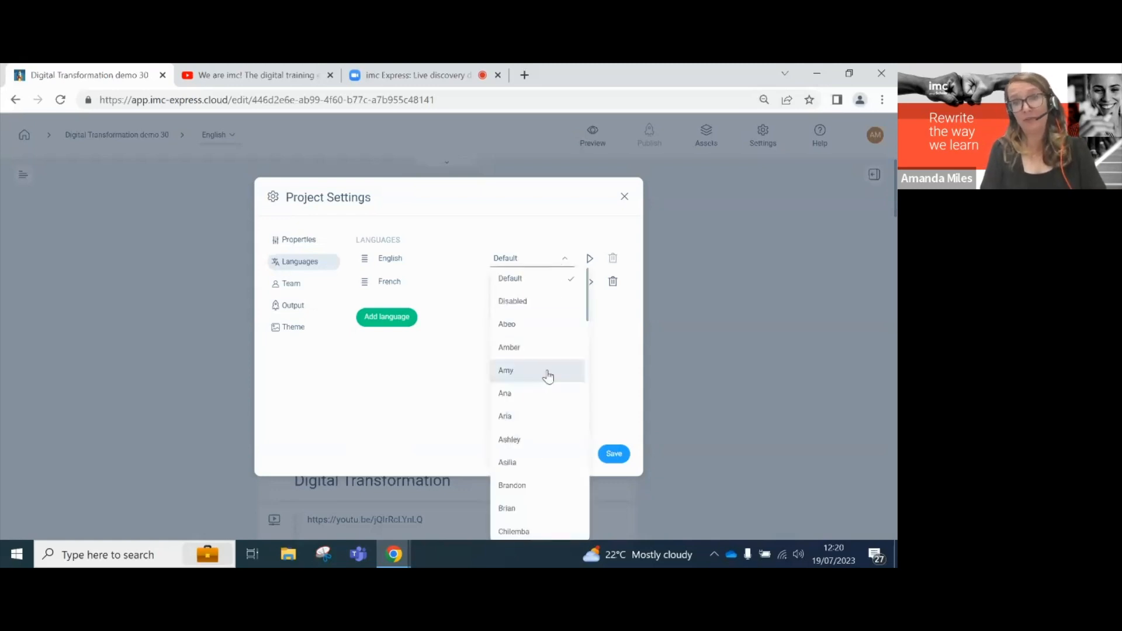
click(608, 372)
click(611, 454)
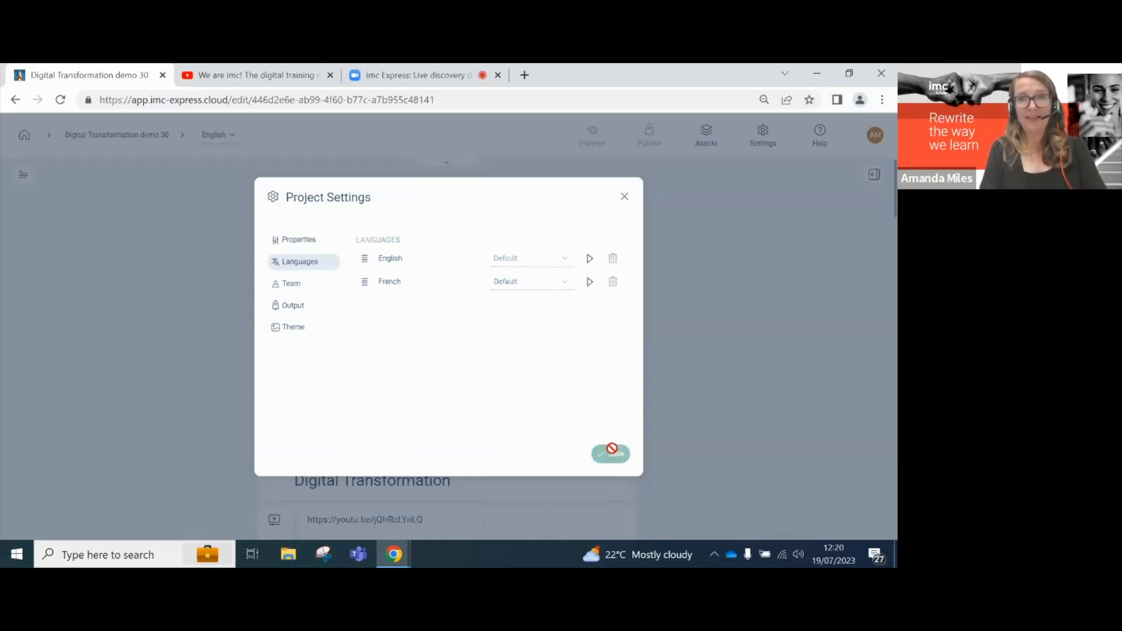
click(624, 196)
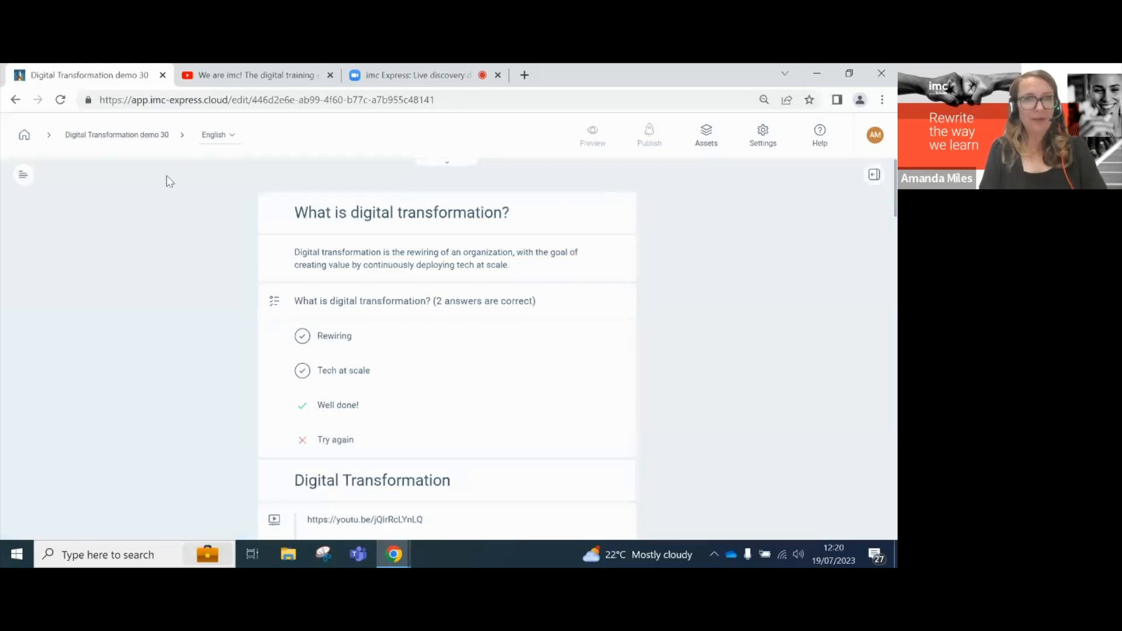
- Switch the editor to French, scroll through the translated content, and preview the French course
click(214, 136)
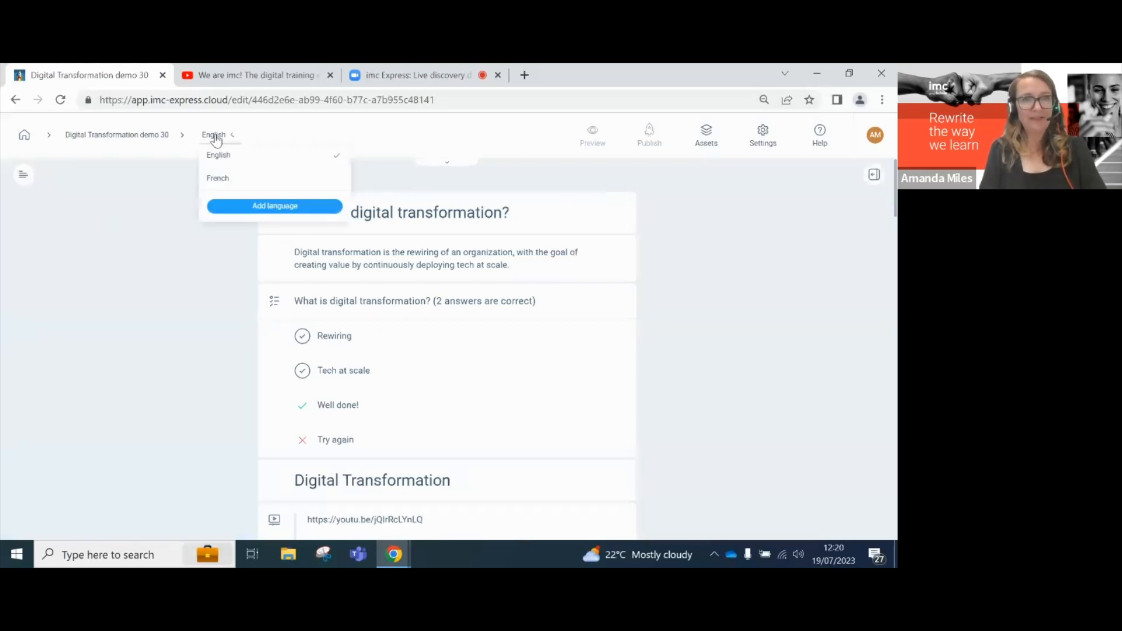
click(216, 177)
scroll(209, 362, down, 8)
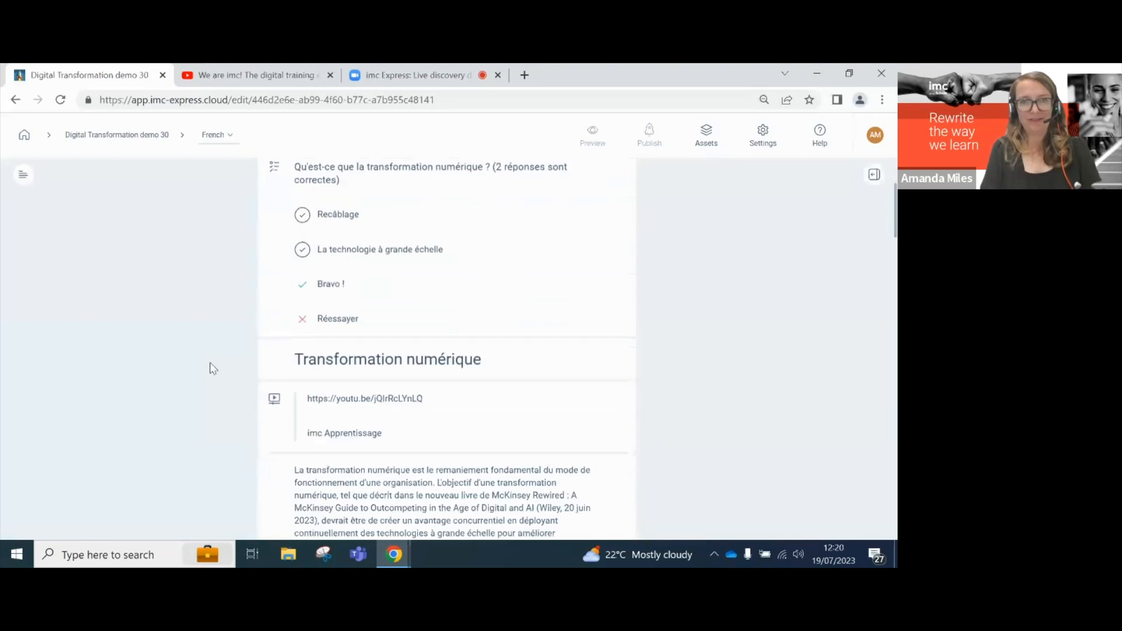
scroll(212, 368, down, 5)
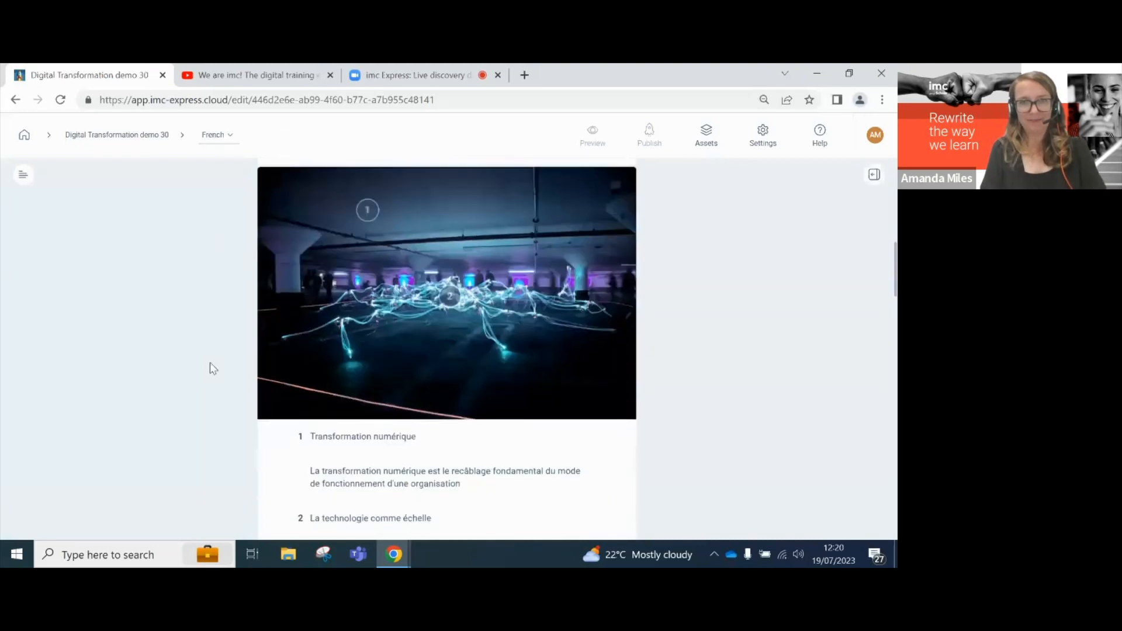
scroll(210, 363, down, 5)
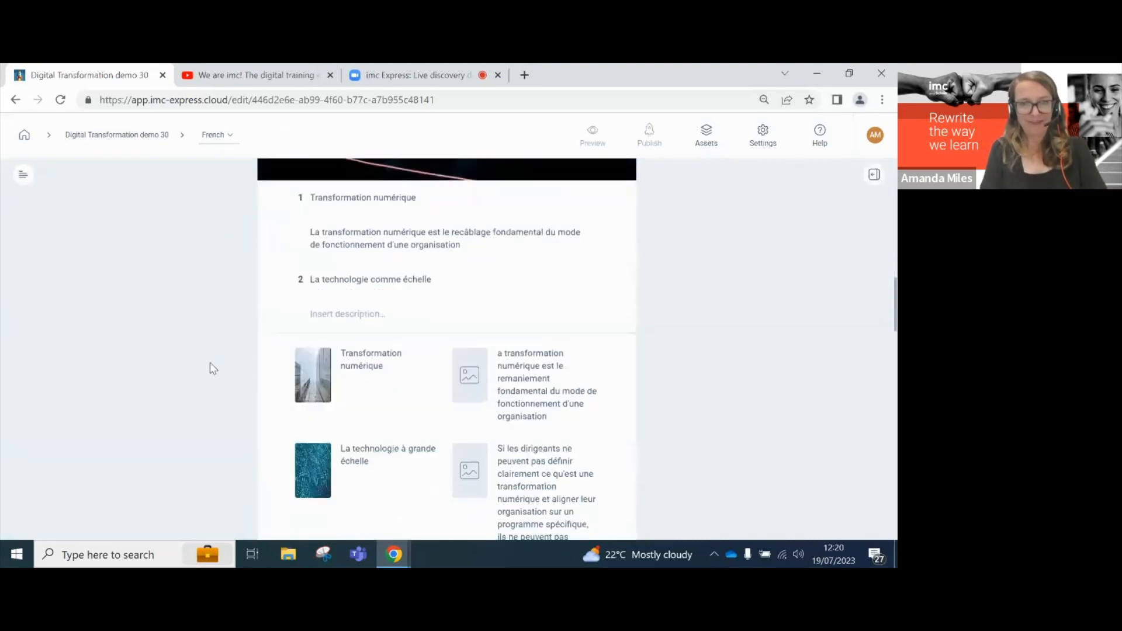
scroll(209, 363, down, 6)
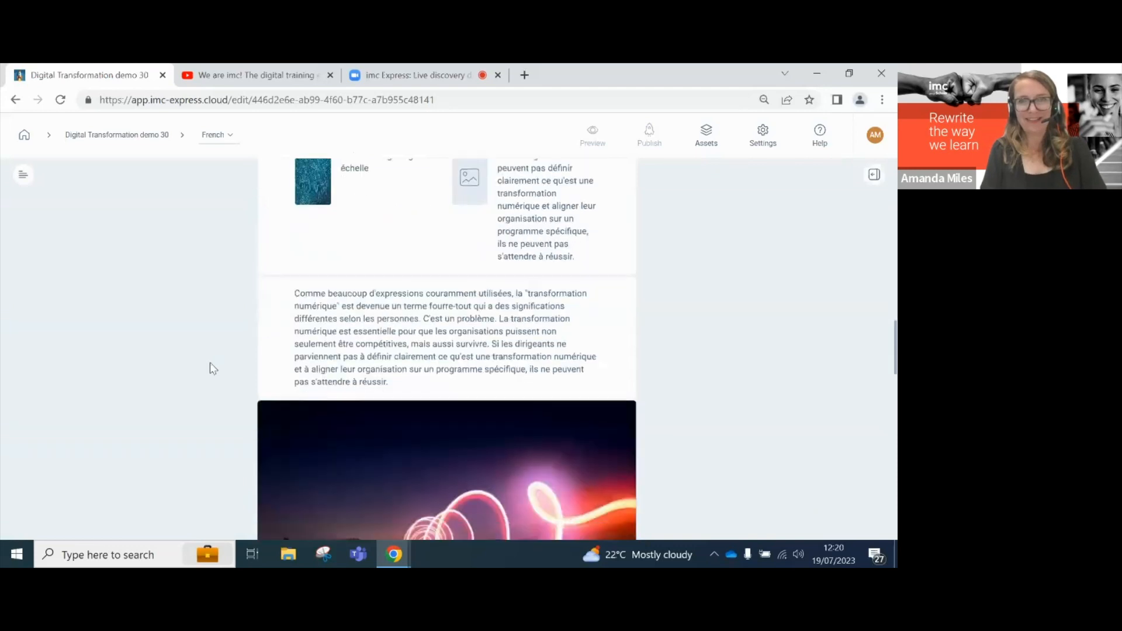
scroll(212, 368, down, 5)
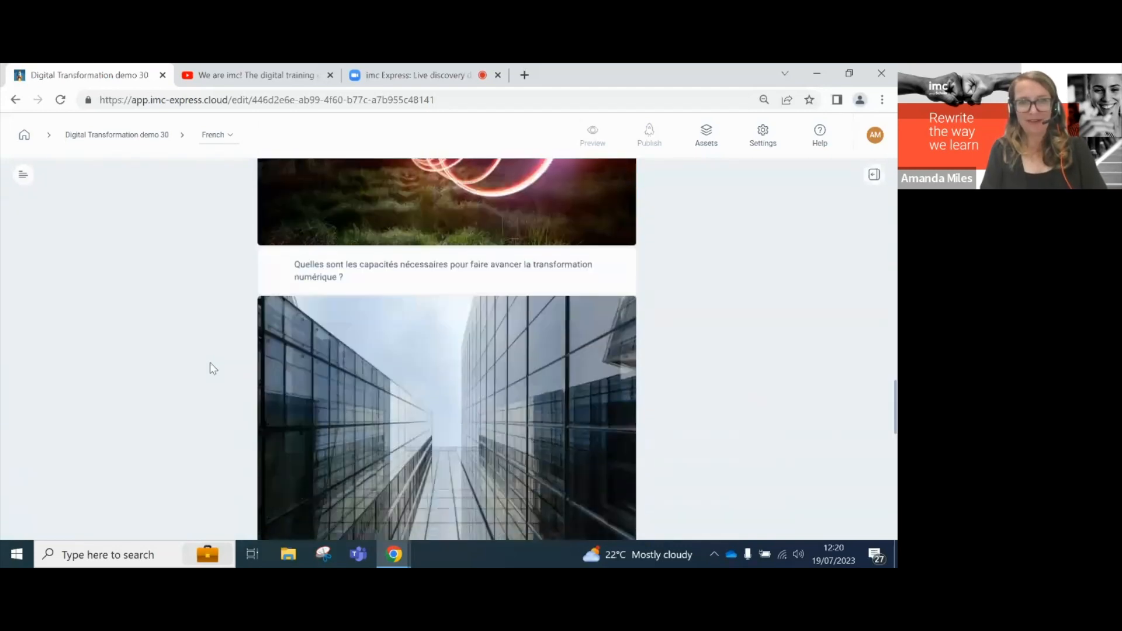
scroll(213, 368, down, 5)
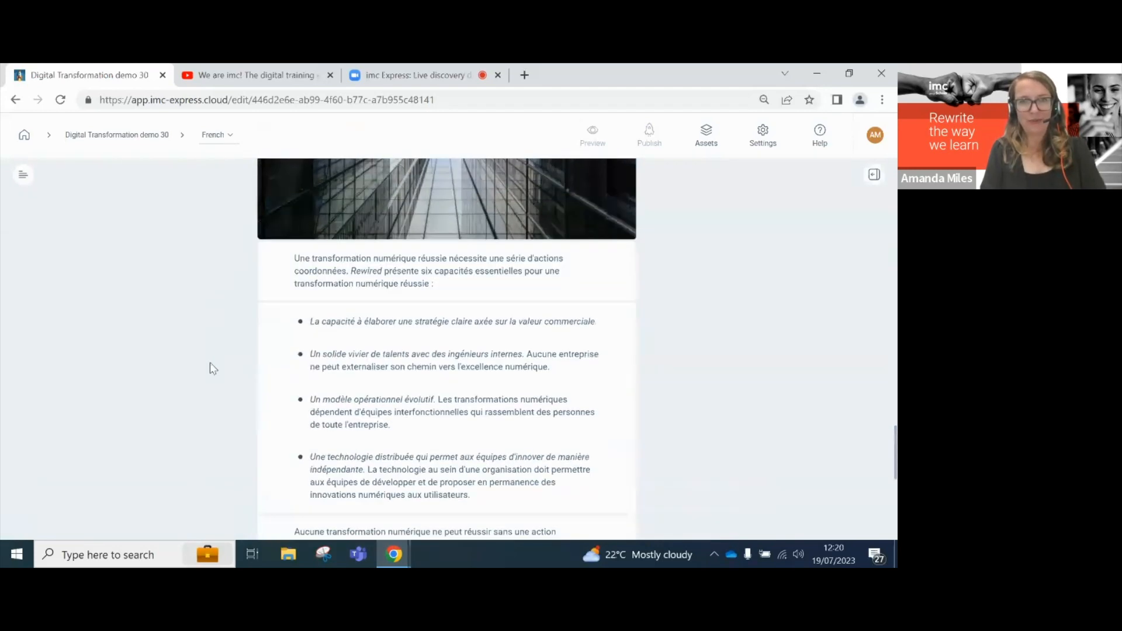
scroll(212, 368, up, 3)
scroll(209, 363, up, 15)
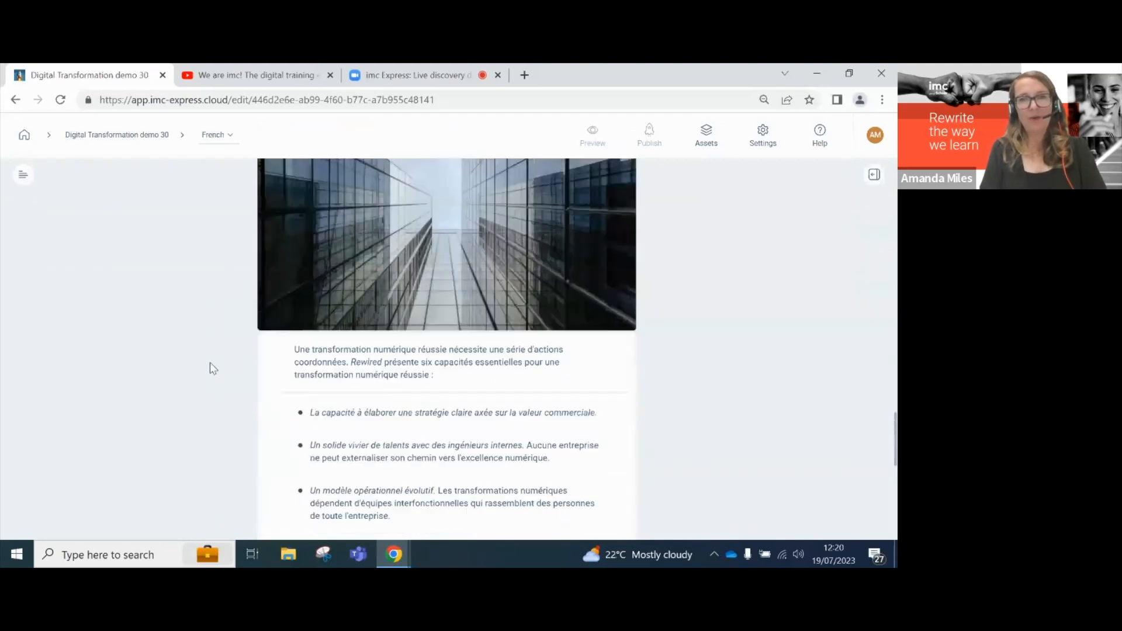
scroll(210, 363, up, 12)
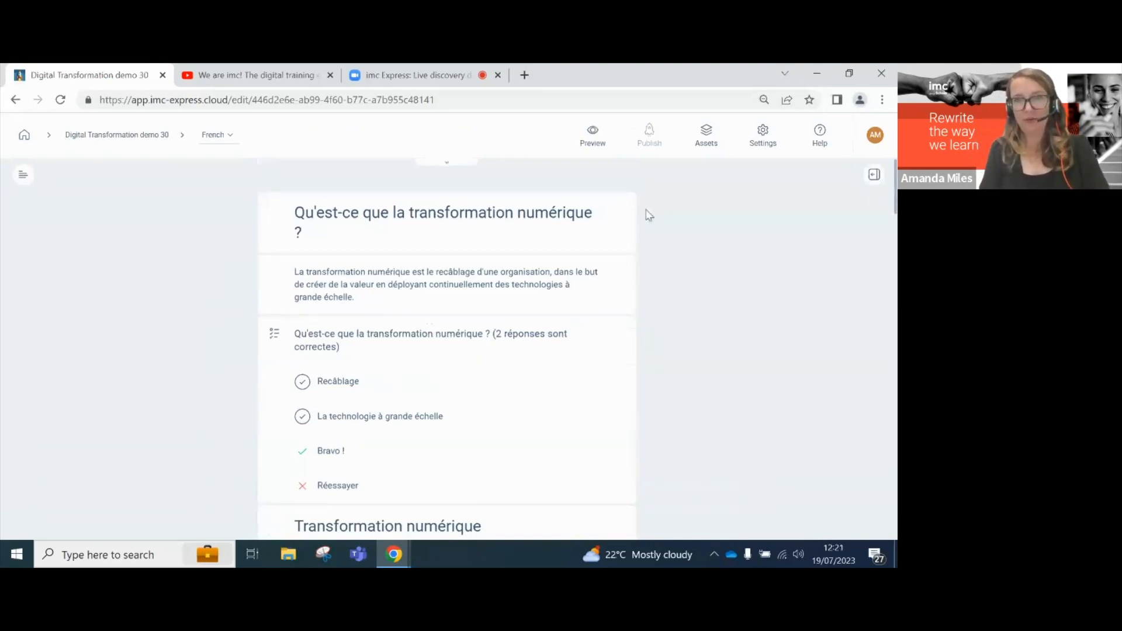
click(594, 135)
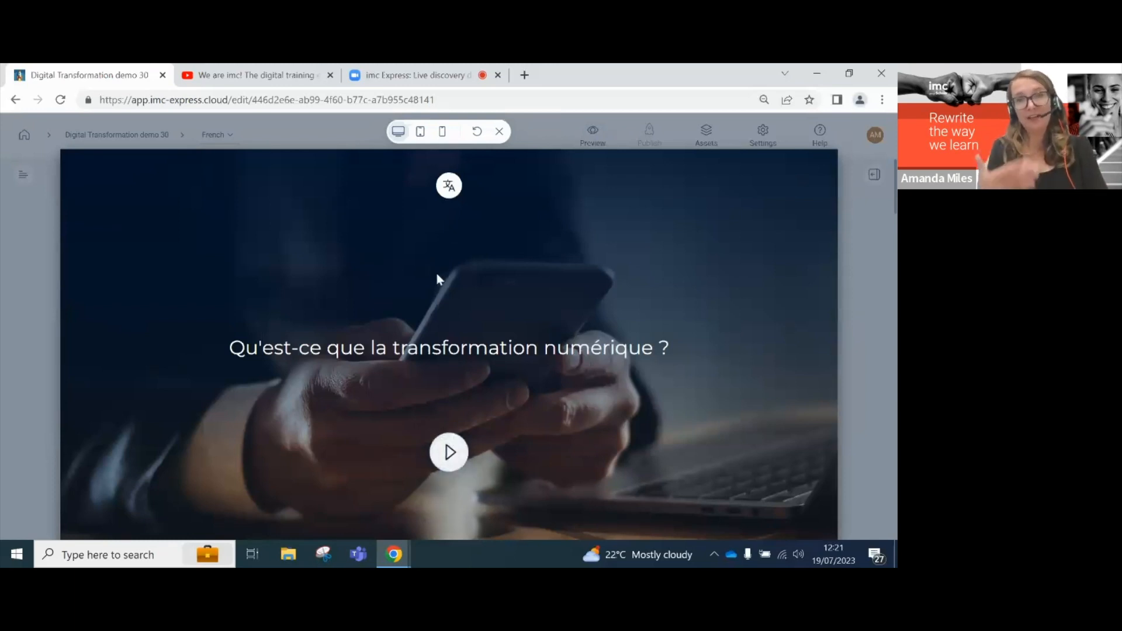
- Switch the preview language to English and back to Français, play it muted, then close
click(449, 185)
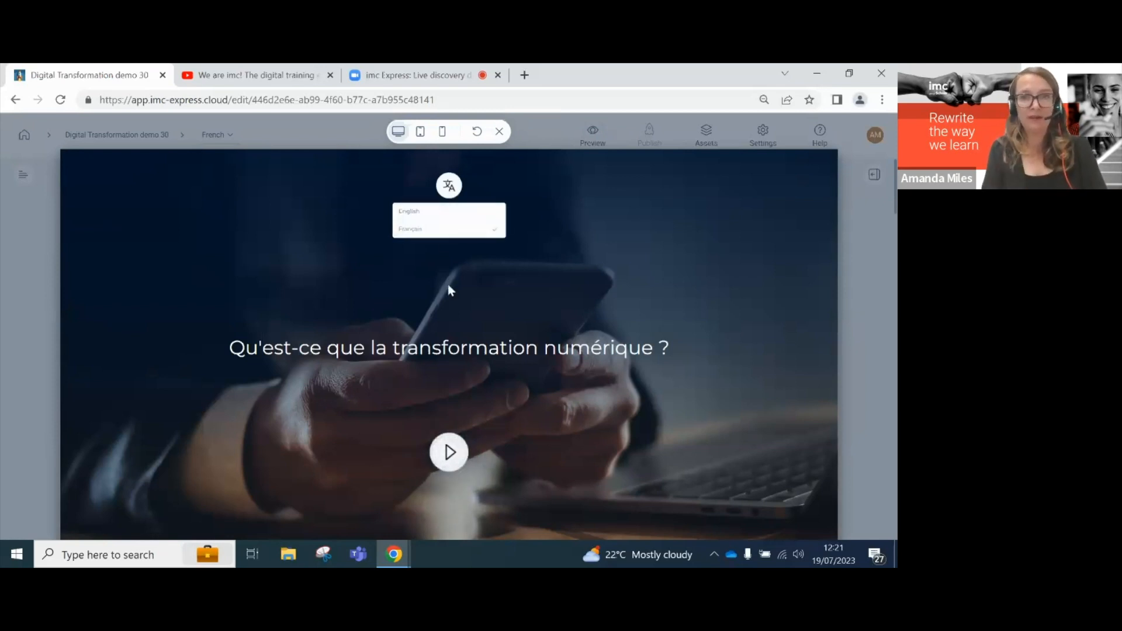
click(419, 212)
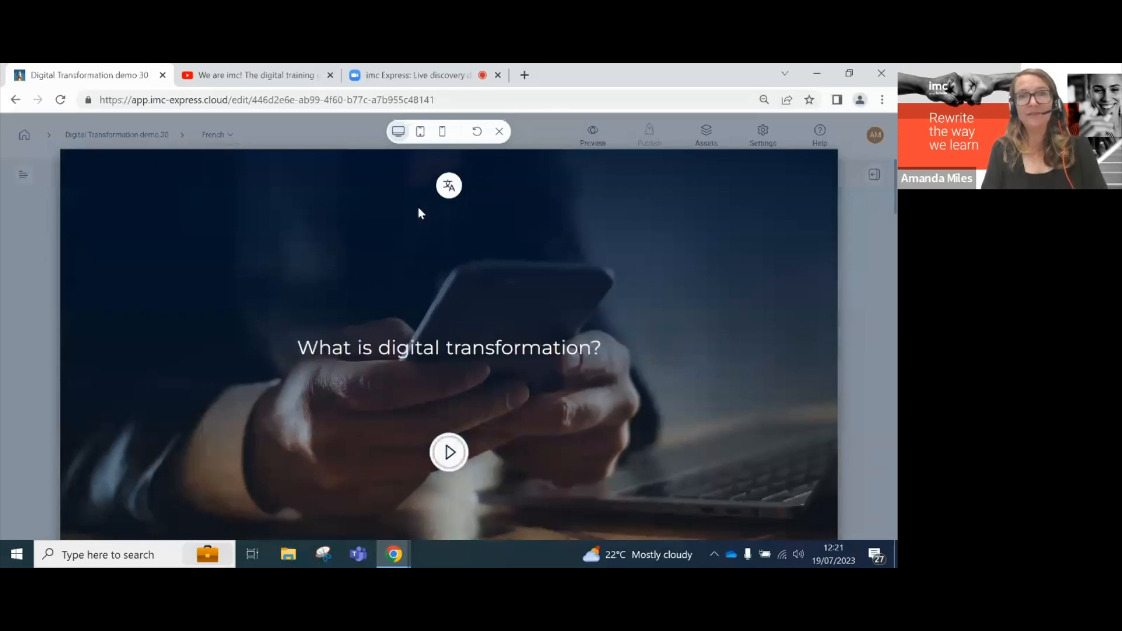
click(449, 188)
click(431, 228)
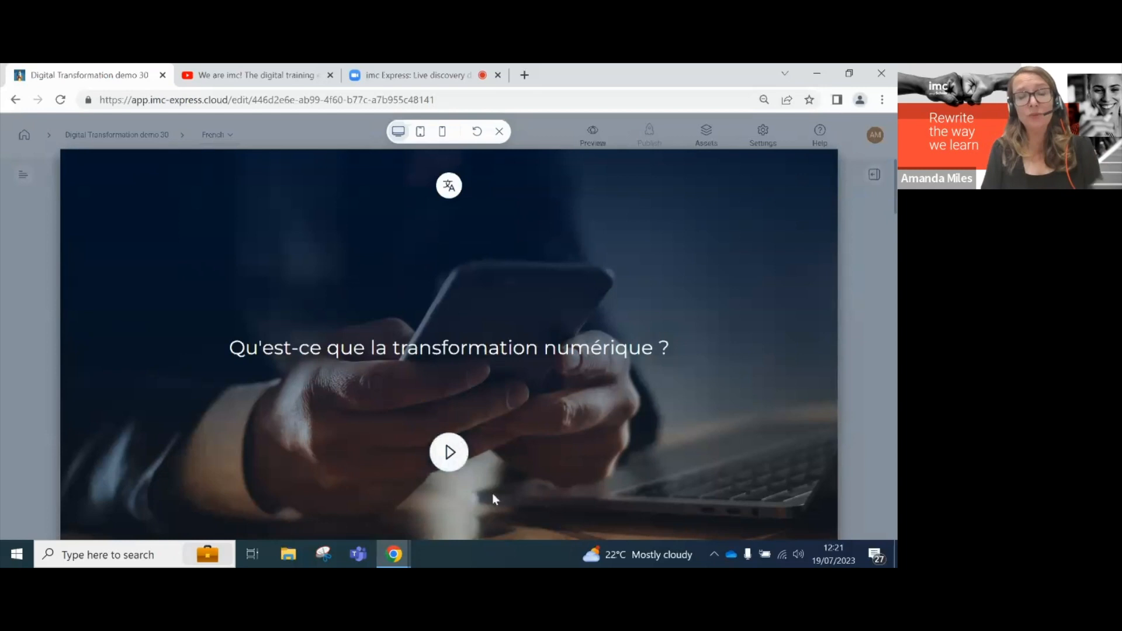
click(449, 454)
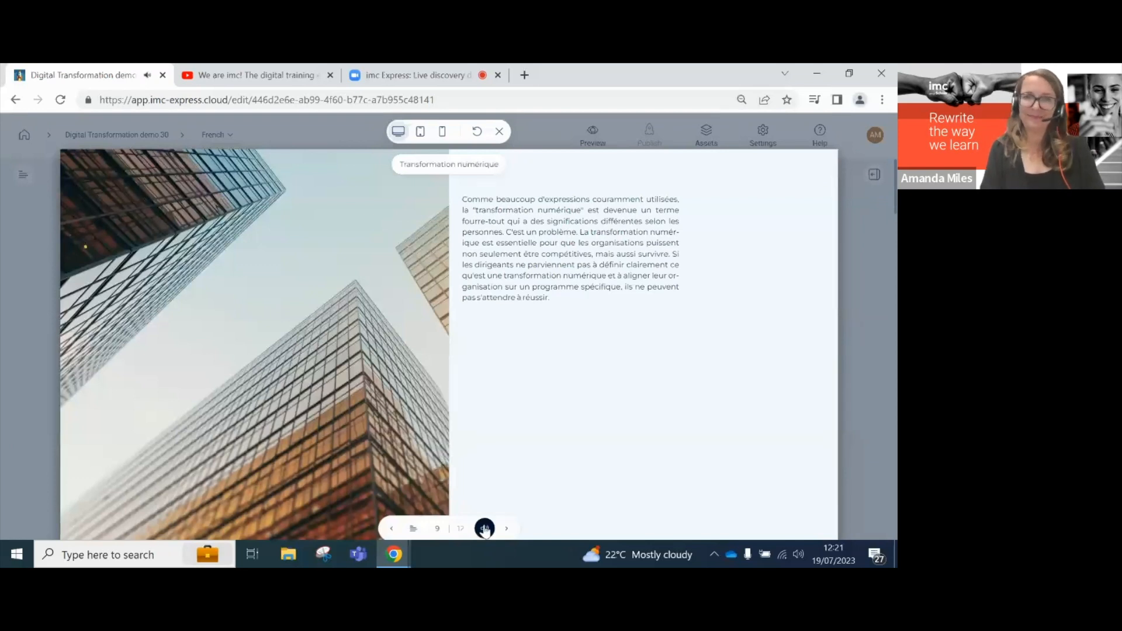
click(484, 528)
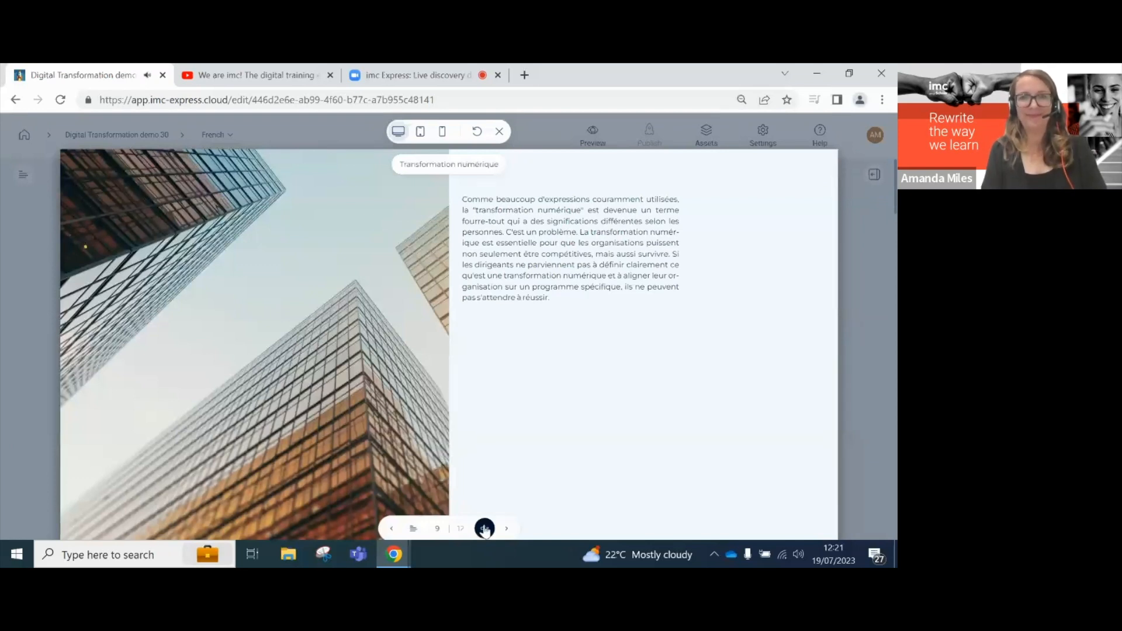
click(500, 132)
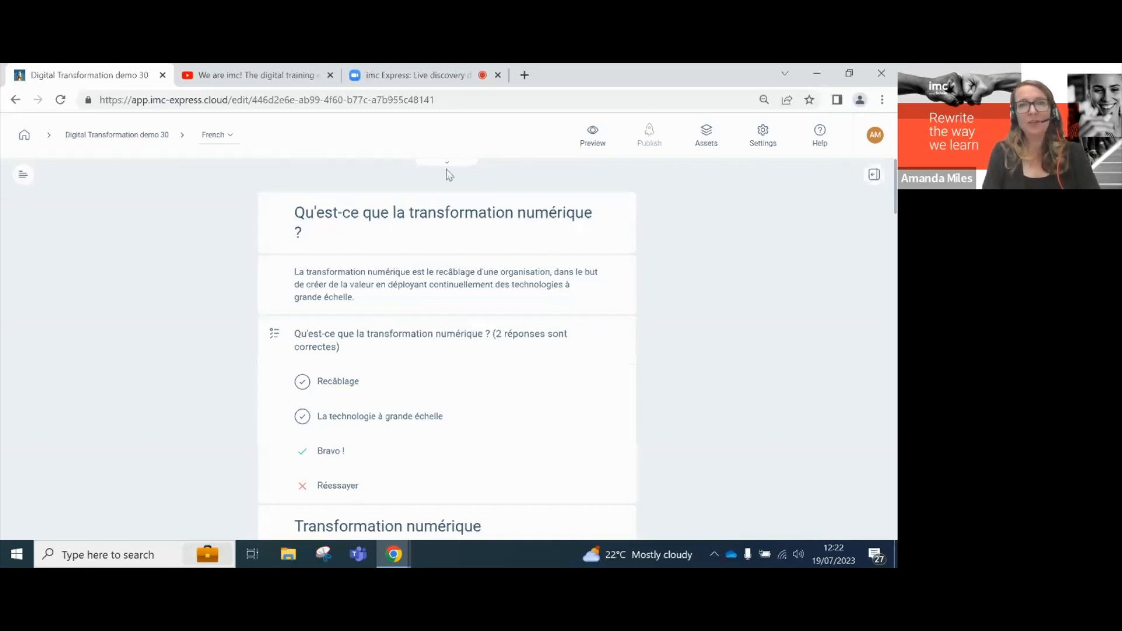
- Switch the course back to English and select the Digital Transformation description paragraph
click(225, 137)
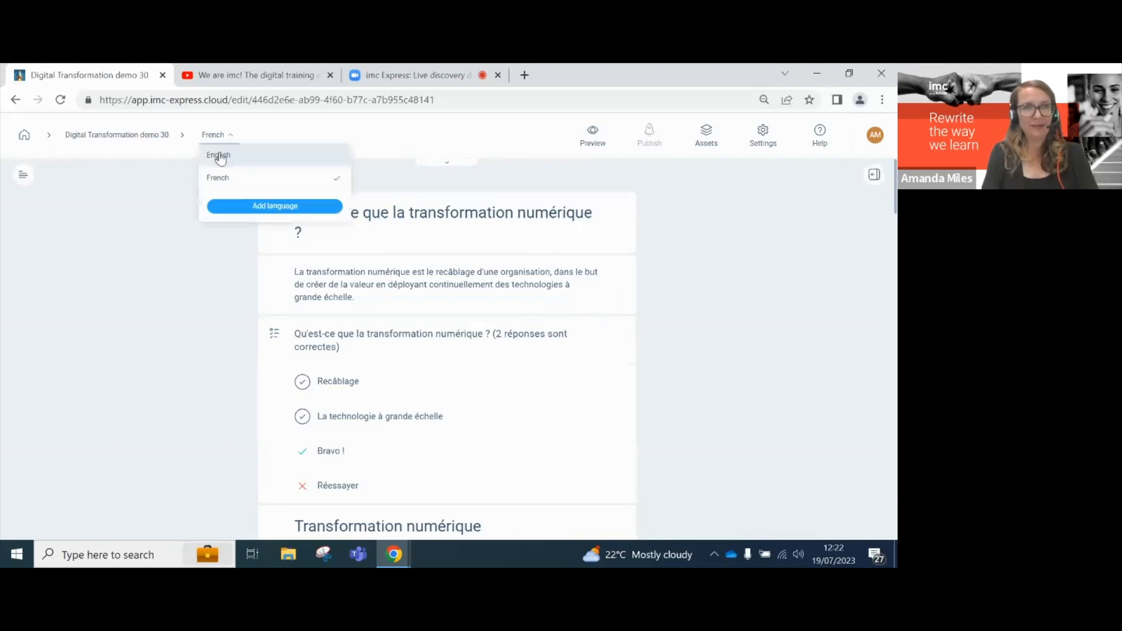
click(216, 154)
scroll(526, 392, down, 3)
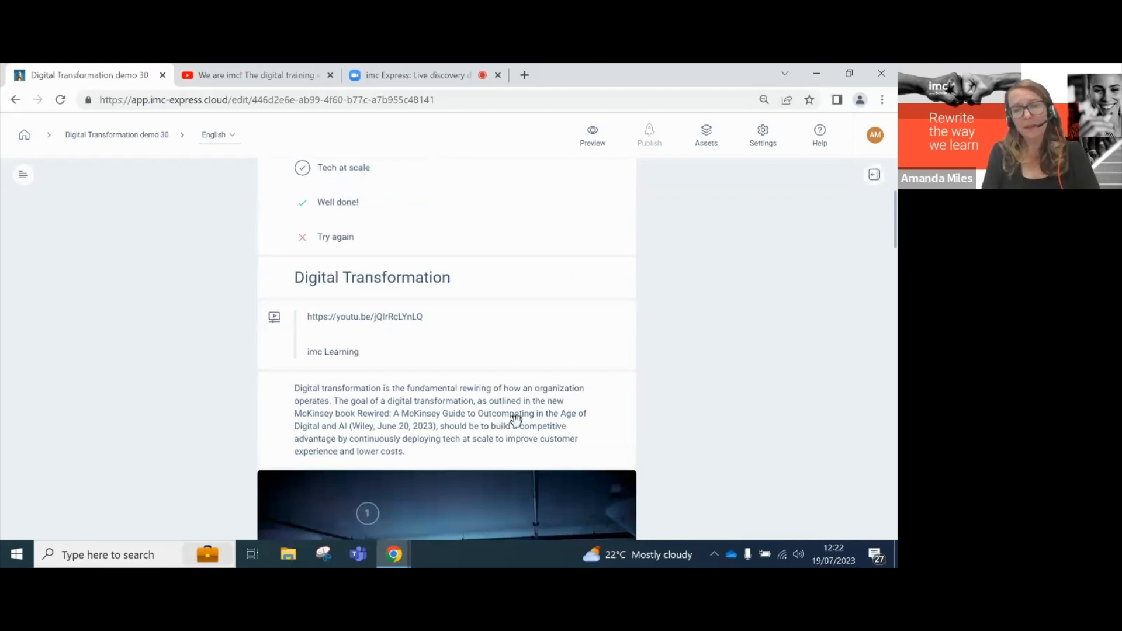
click(517, 421)
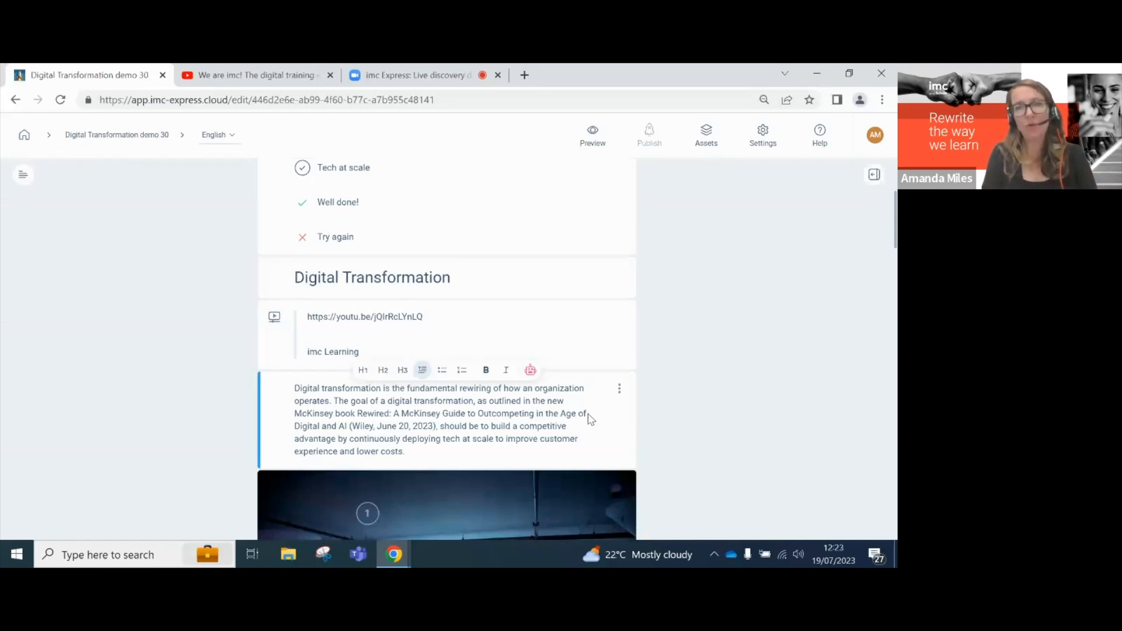
- Run Express GPT's Simplify text on the Digital Transformation paragraph and replace the original
click(531, 370)
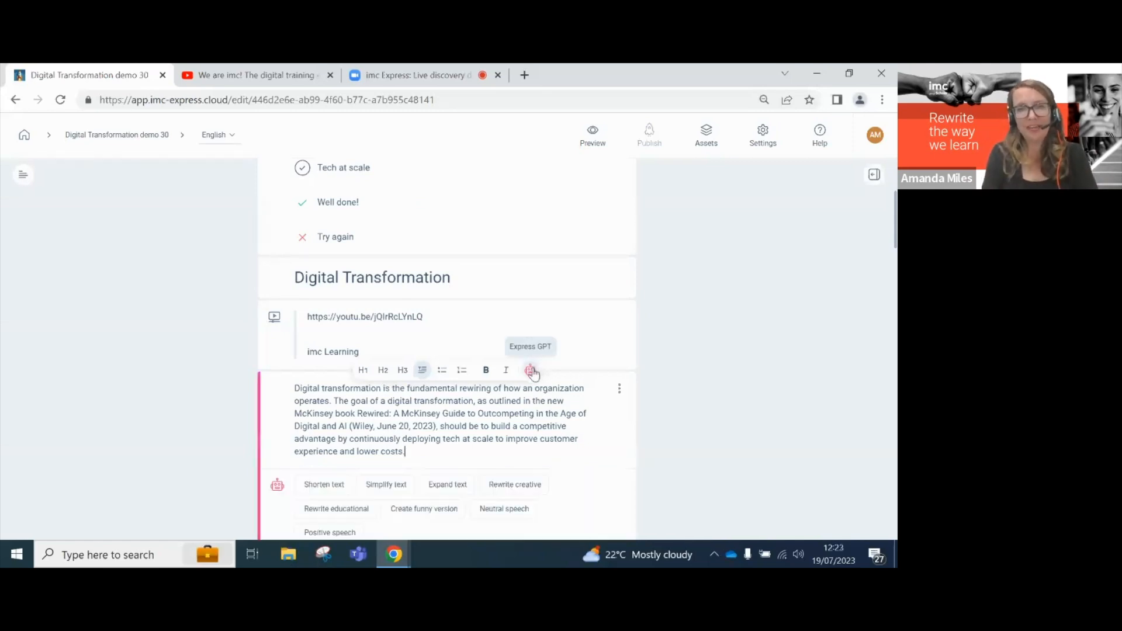
scroll(606, 449, down, 1)
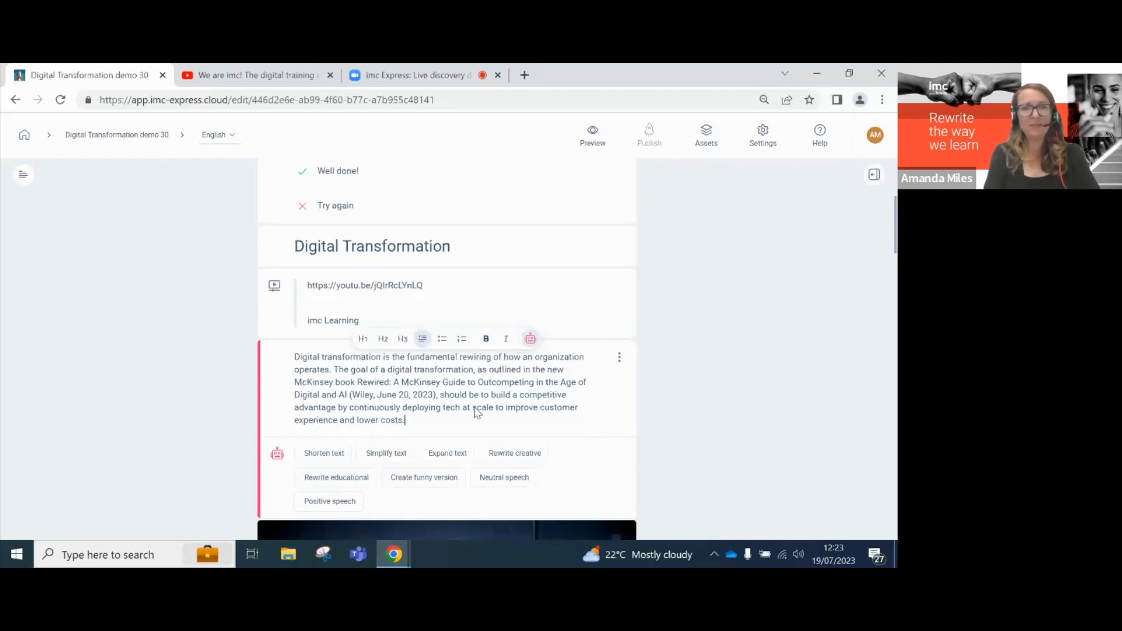
click(392, 457)
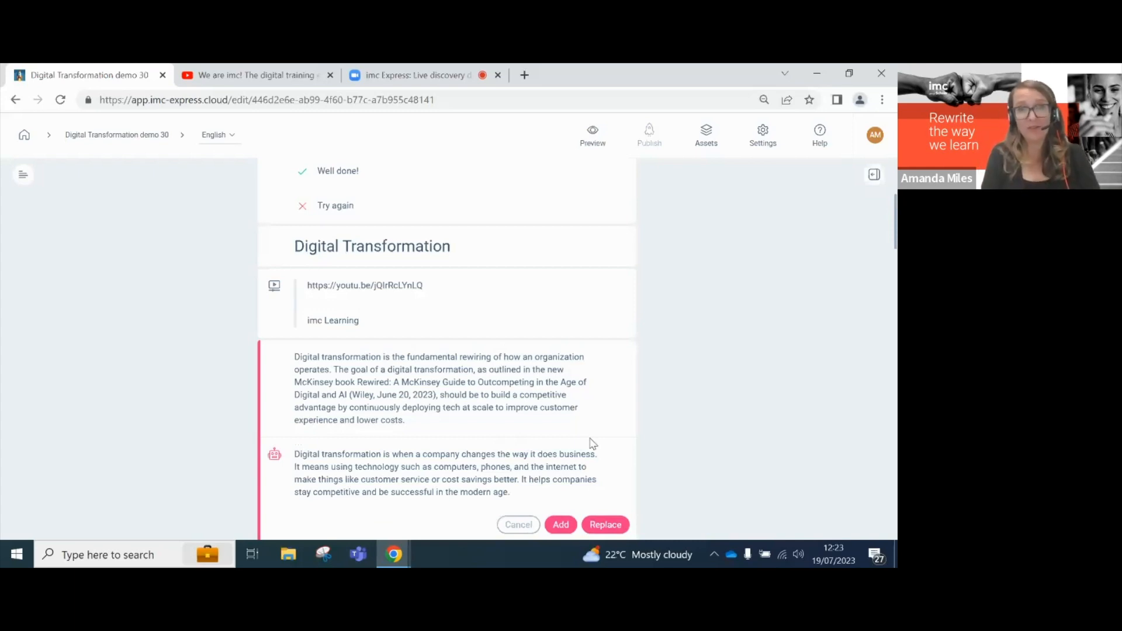
scroll(592, 442, down, 1)
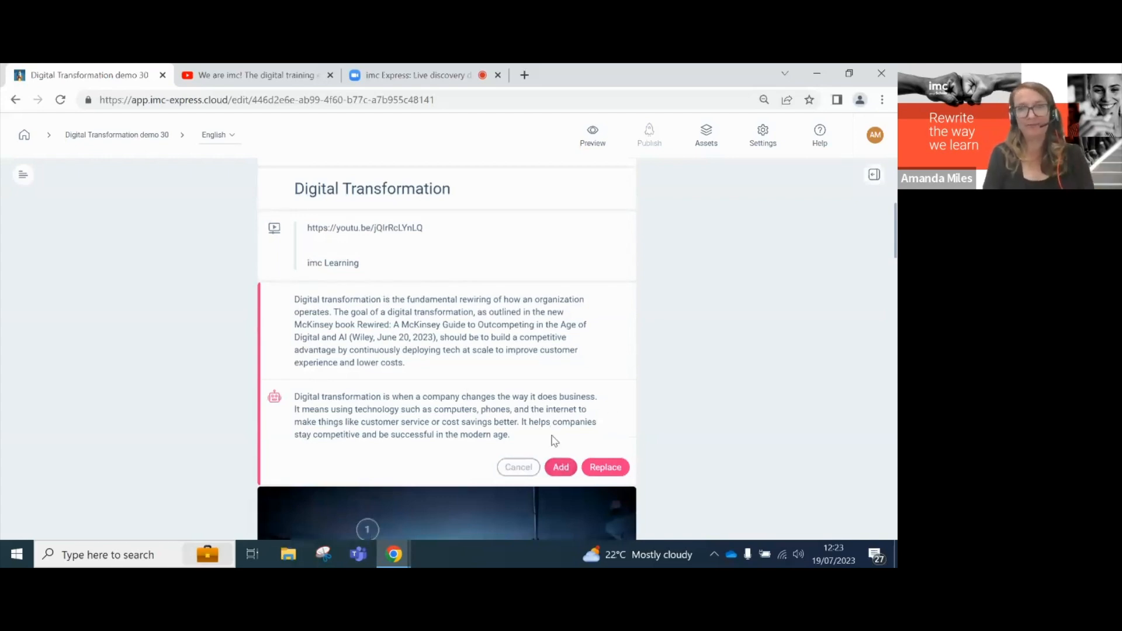
click(607, 468)
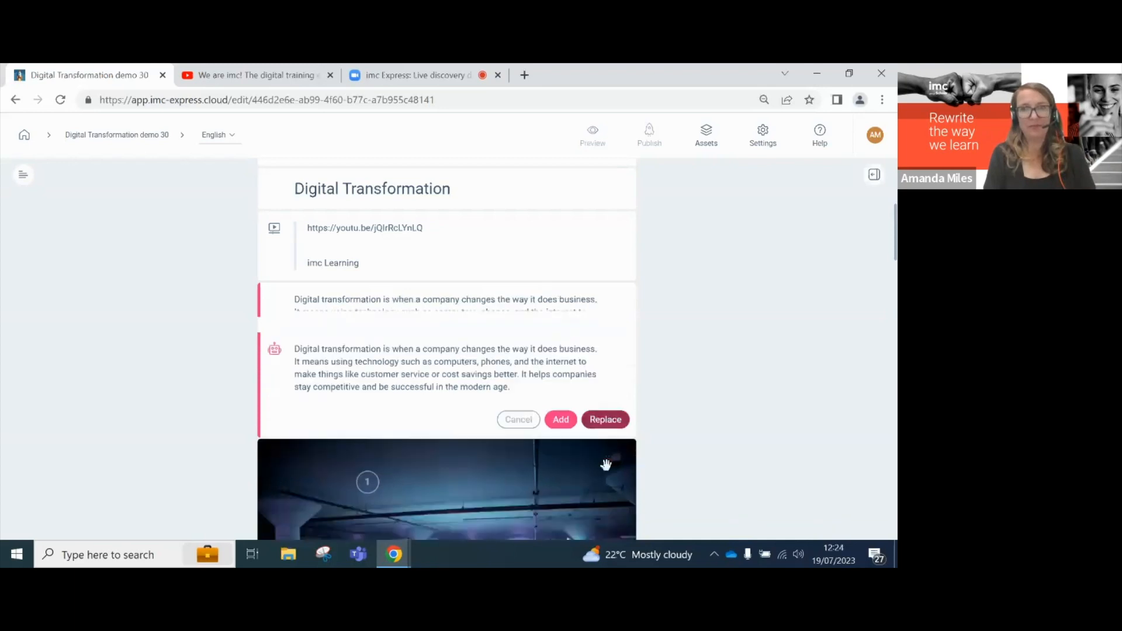
scroll(606, 465, down, 3)
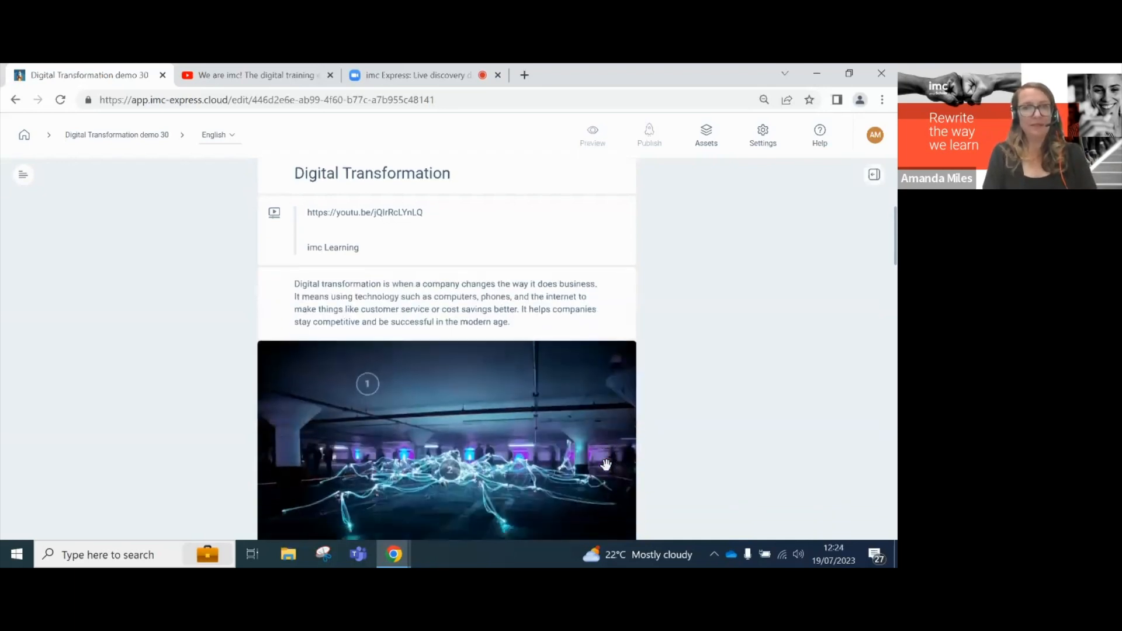
scroll(606, 465, down, 1)
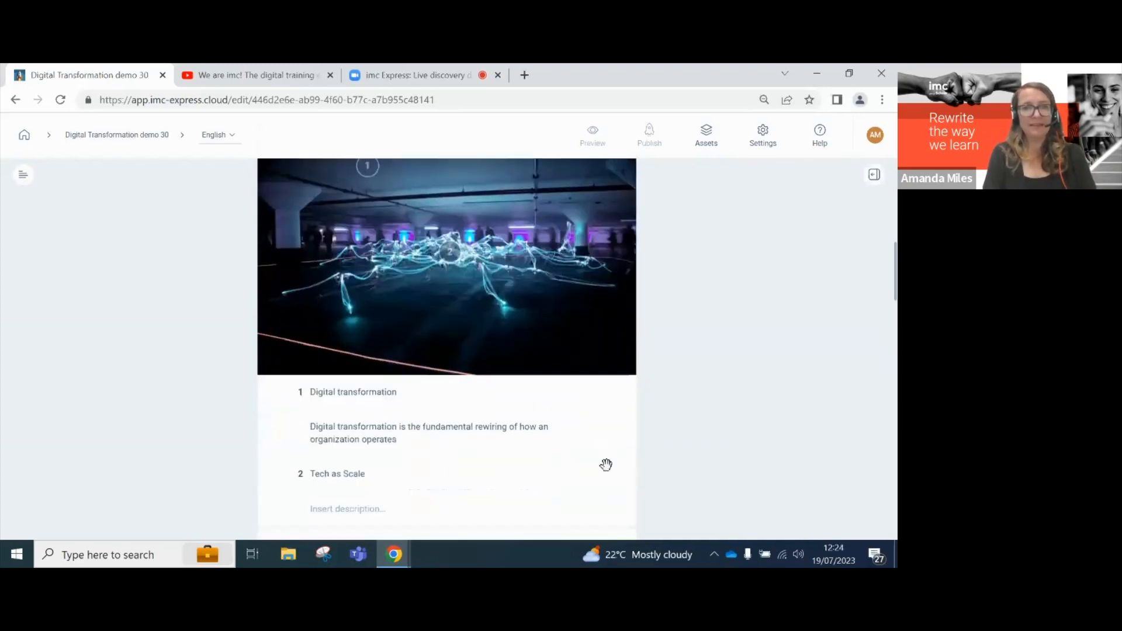
scroll(606, 465, up, 3)
scroll(605, 465, up, 6)
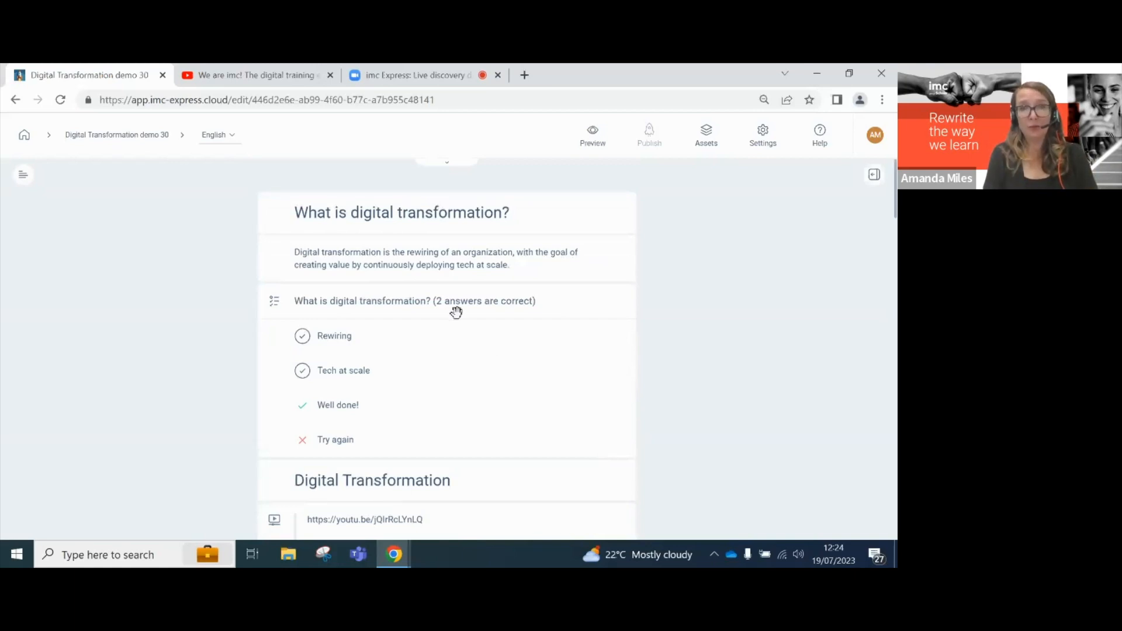
- Insert an Express GPT quote, 'Digital transformation is not a destination, but a never-ending journey'
click(446, 284)
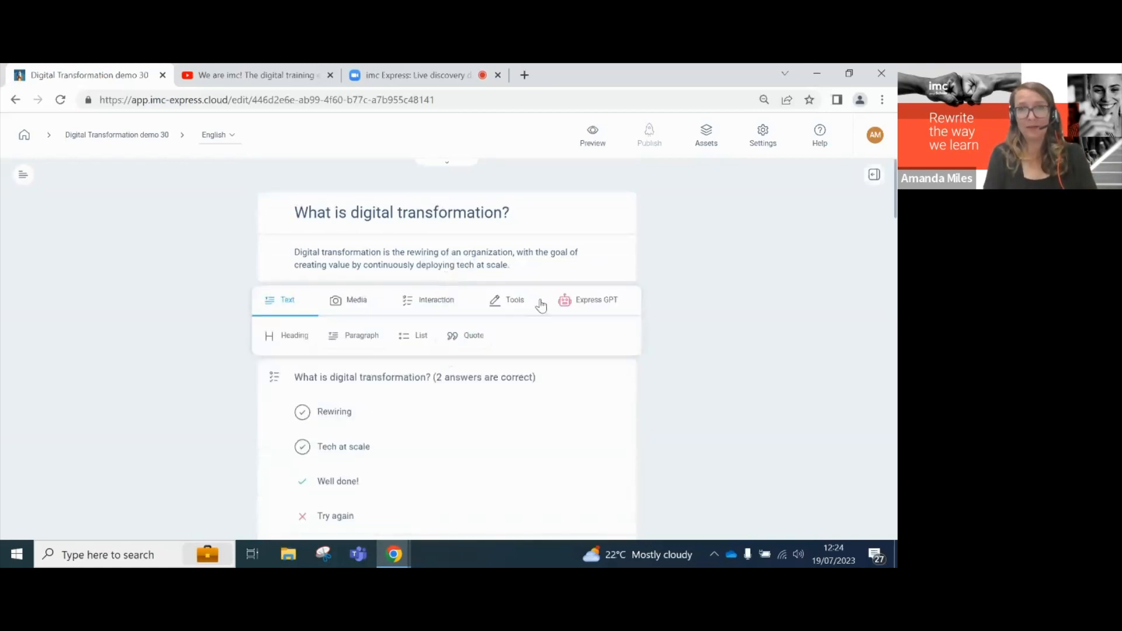
click(594, 305)
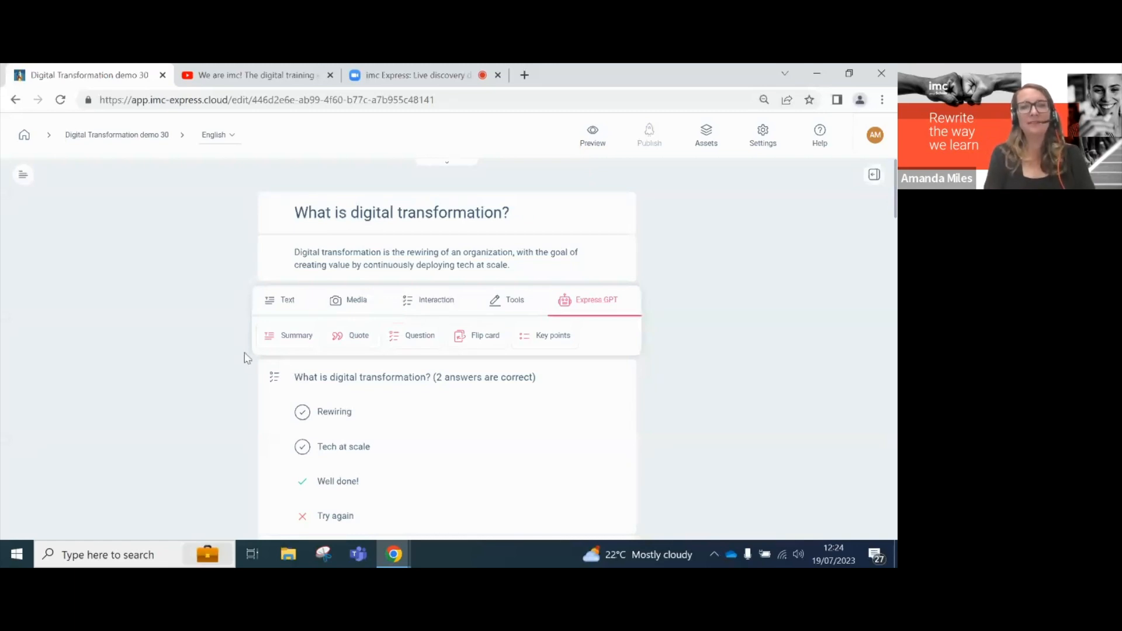
click(352, 345)
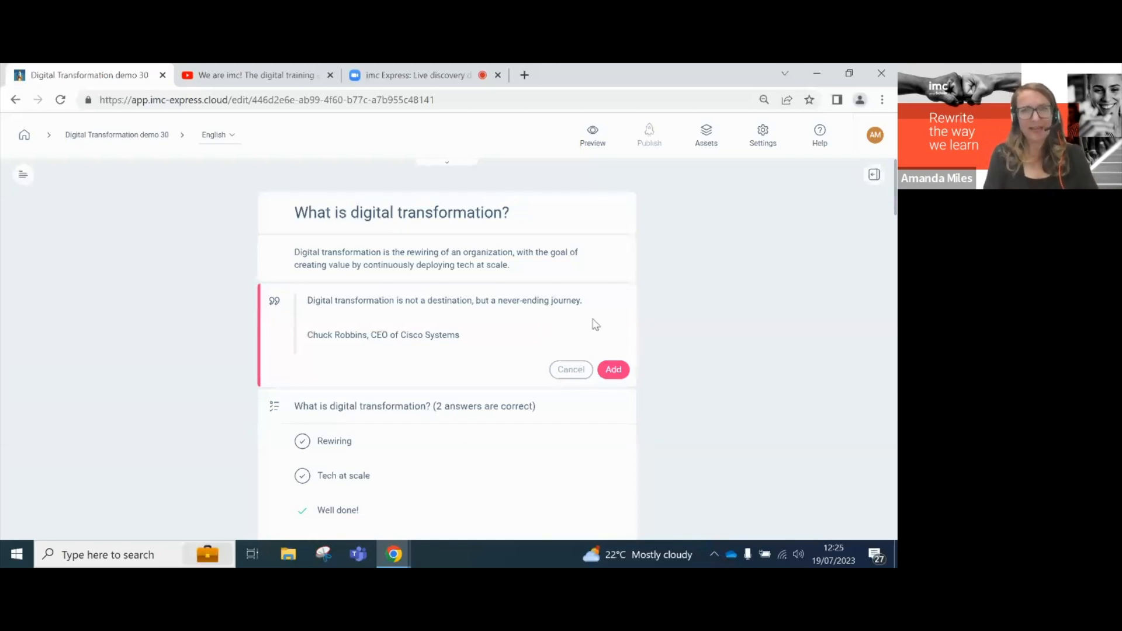
click(618, 371)
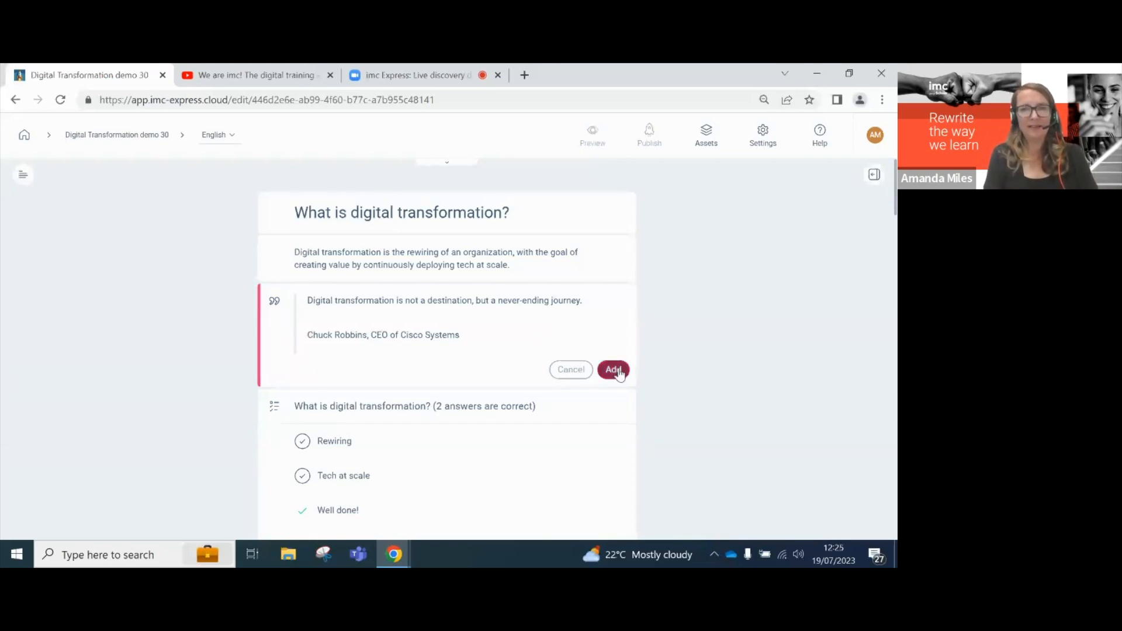
scroll(423, 453, down, 2)
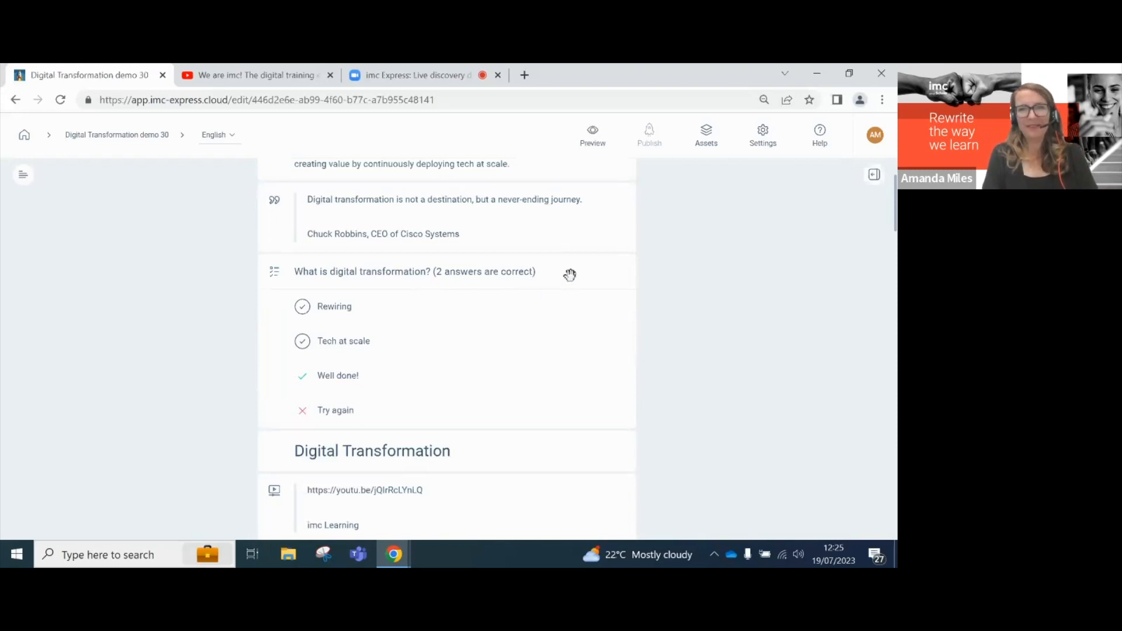
- Delete the old two-answer quiz question
click(576, 282)
click(619, 273)
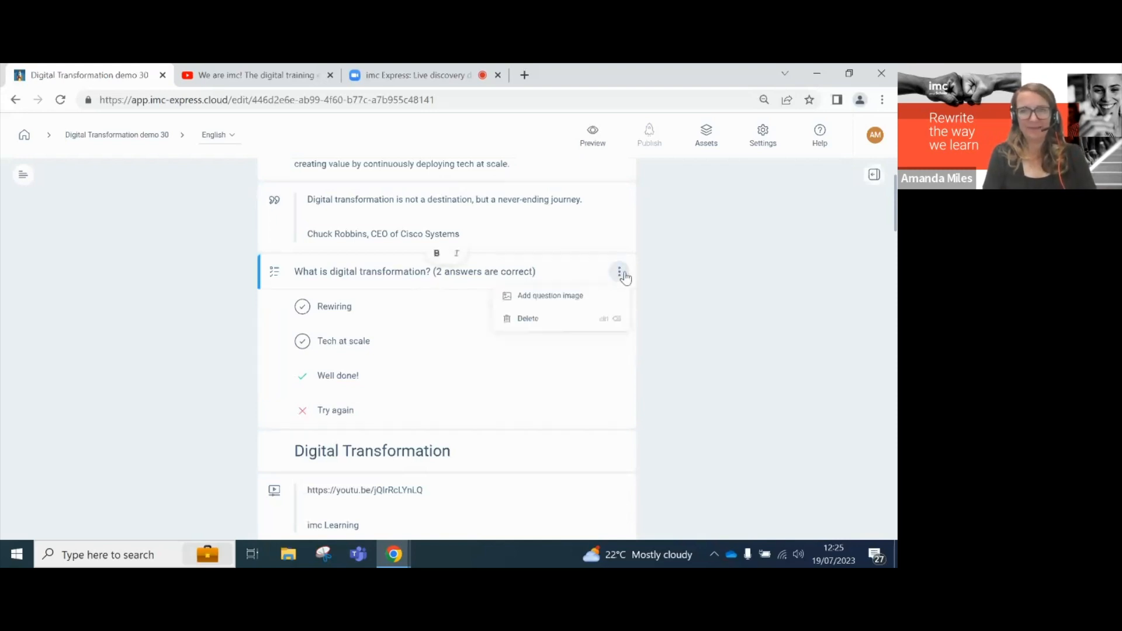
click(551, 318)
- Add an Express GPT question below the paragraph: 'What is the goal of digital transformation?'
scroll(473, 336, down, 1)
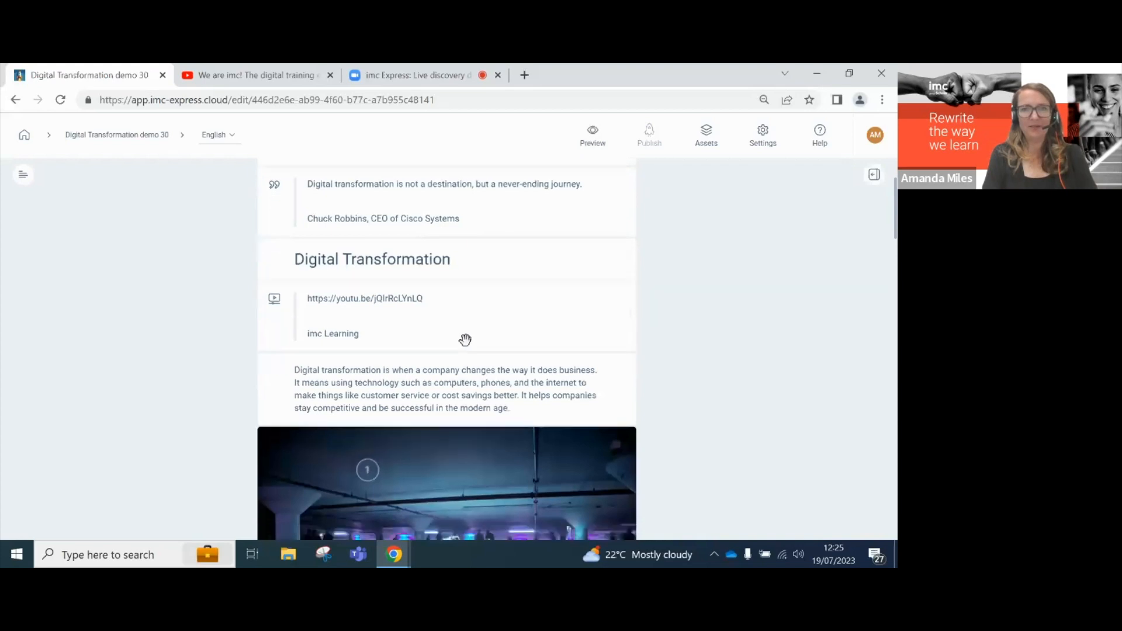
click(444, 393)
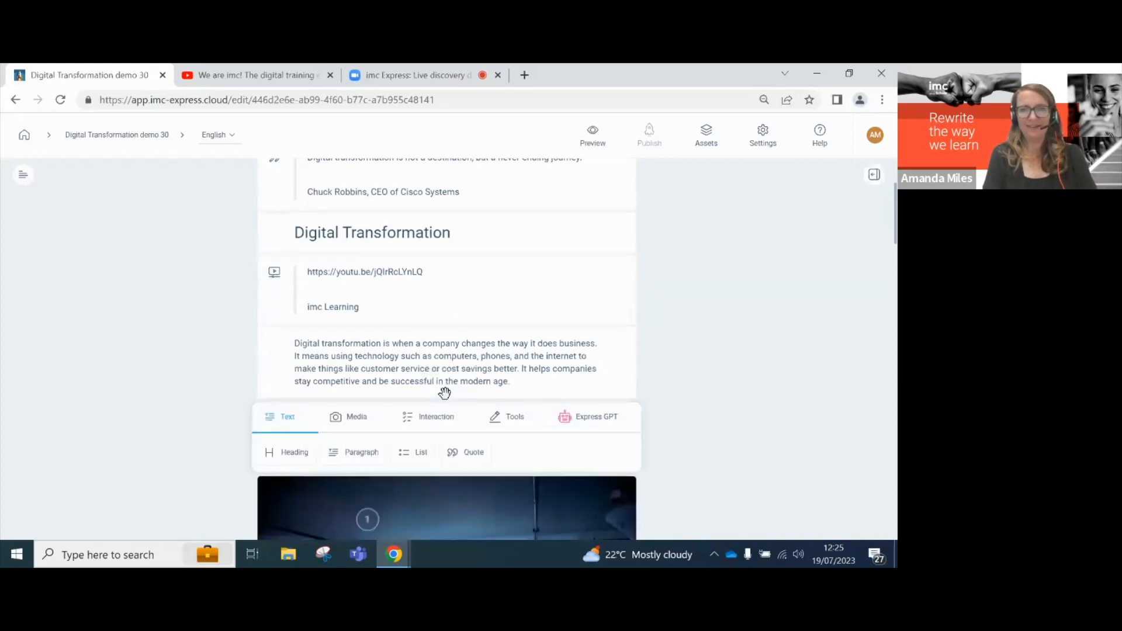
click(581, 419)
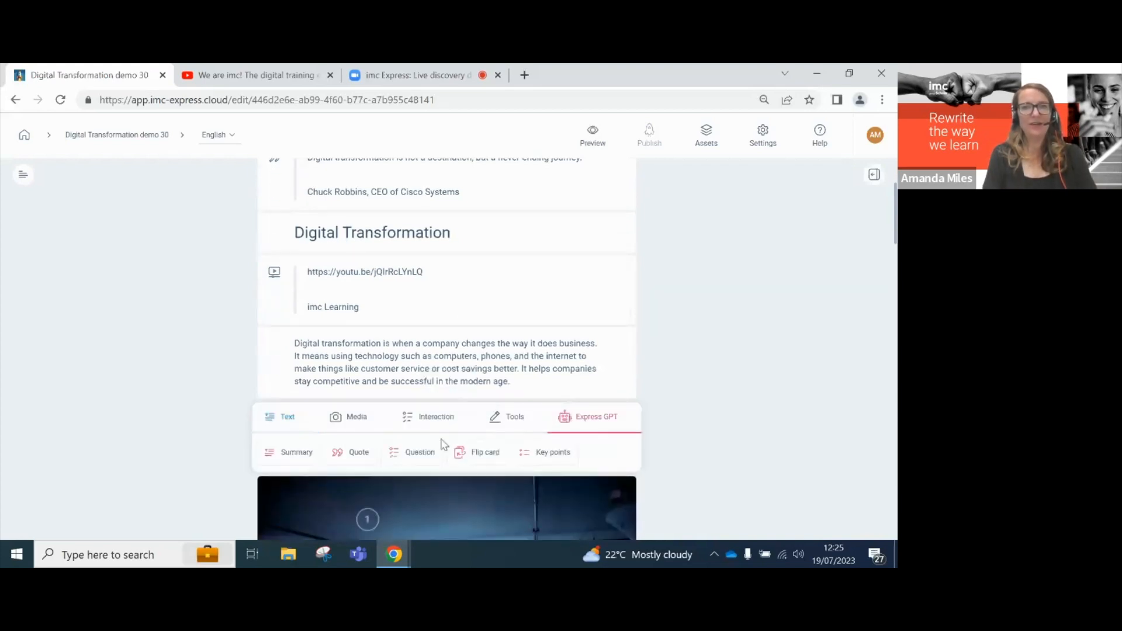
click(425, 458)
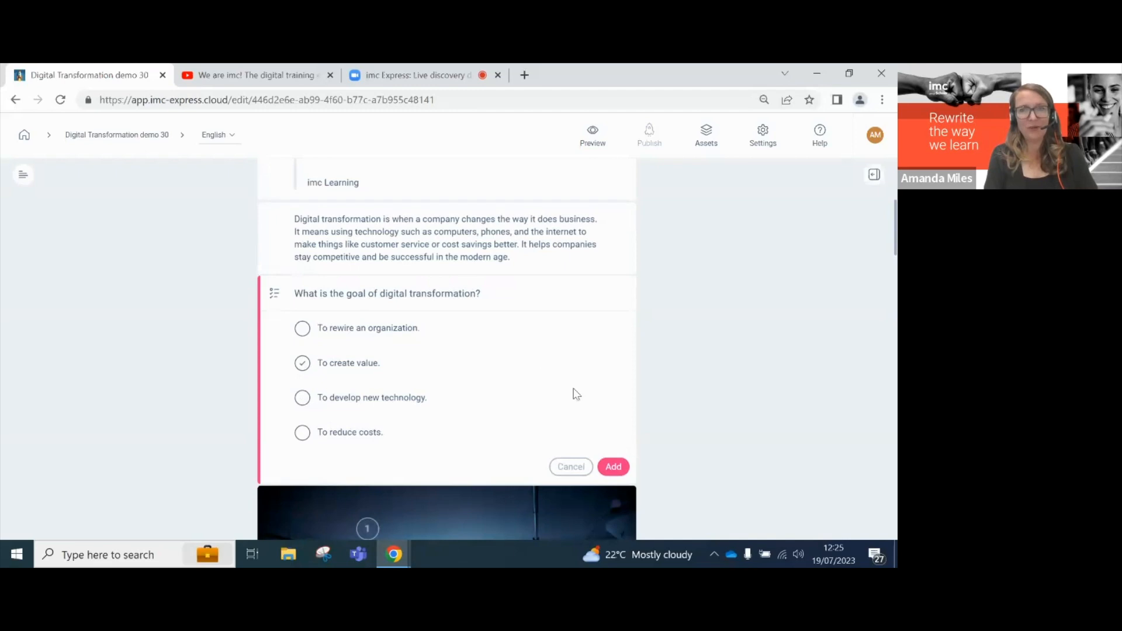
click(613, 467)
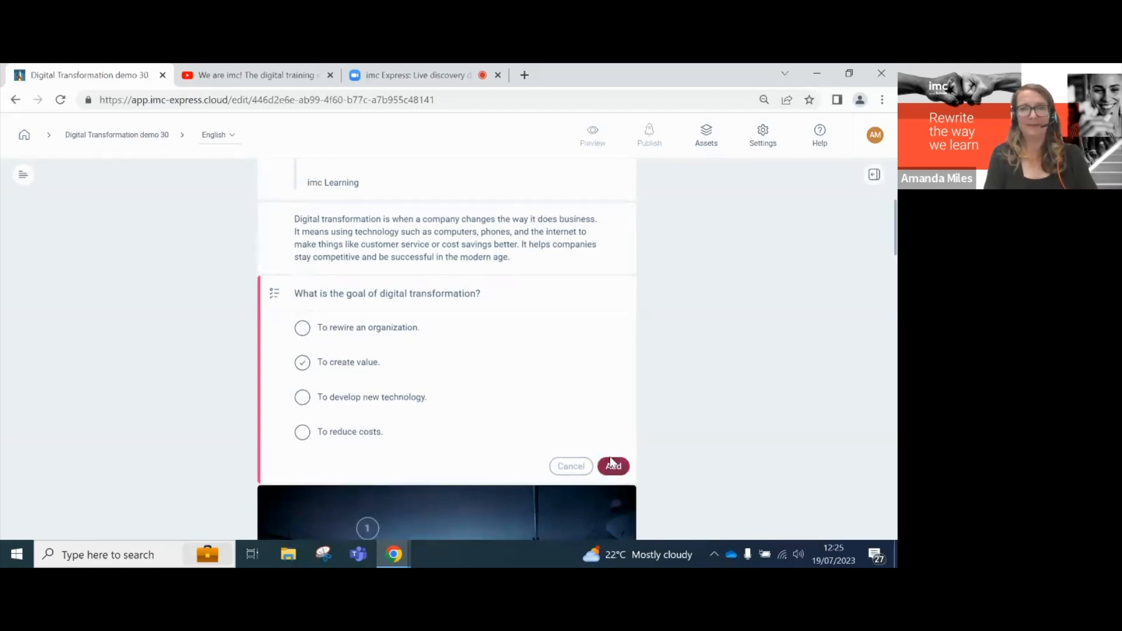
scroll(551, 376, down, 3)
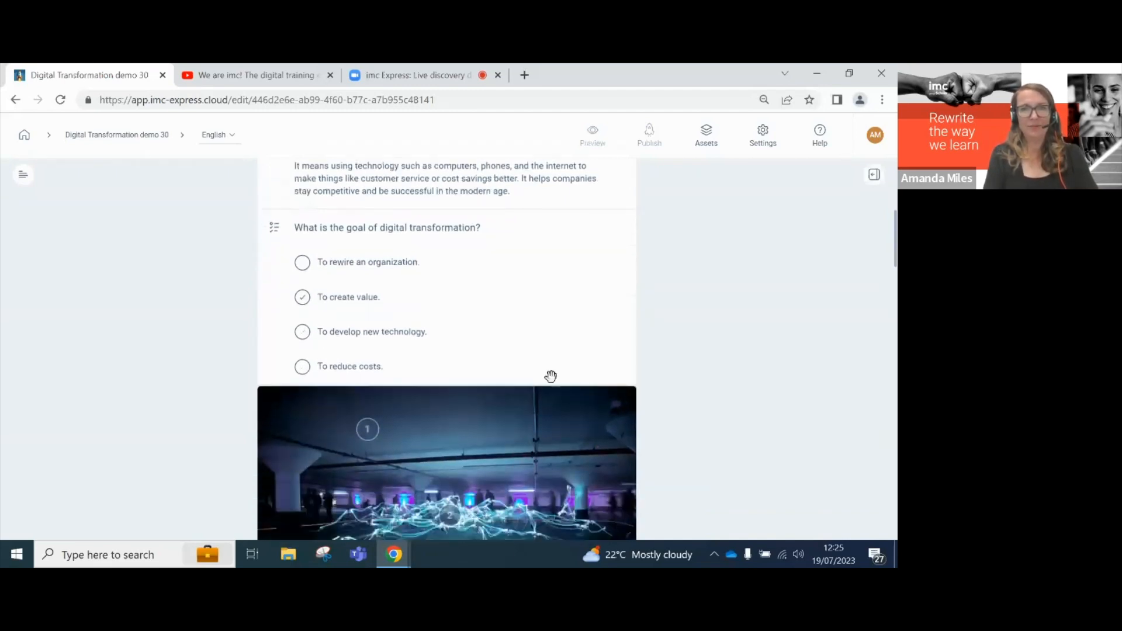
scroll(551, 376, down, 8)
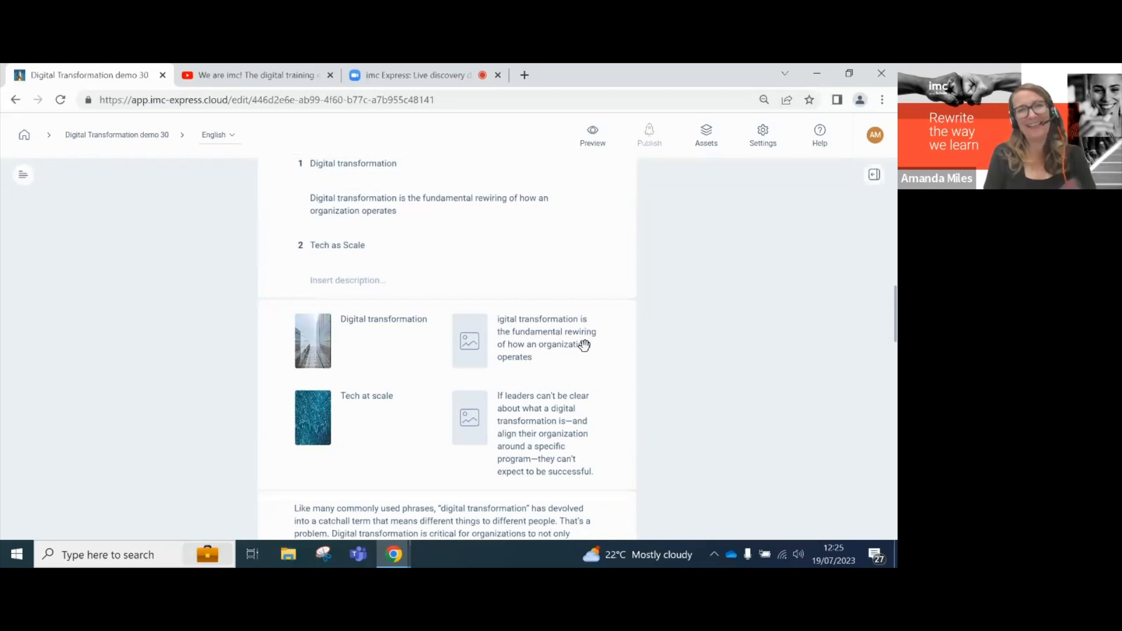
- Delete the Digital transformation and Tech at scale flip cards
click(608, 326)
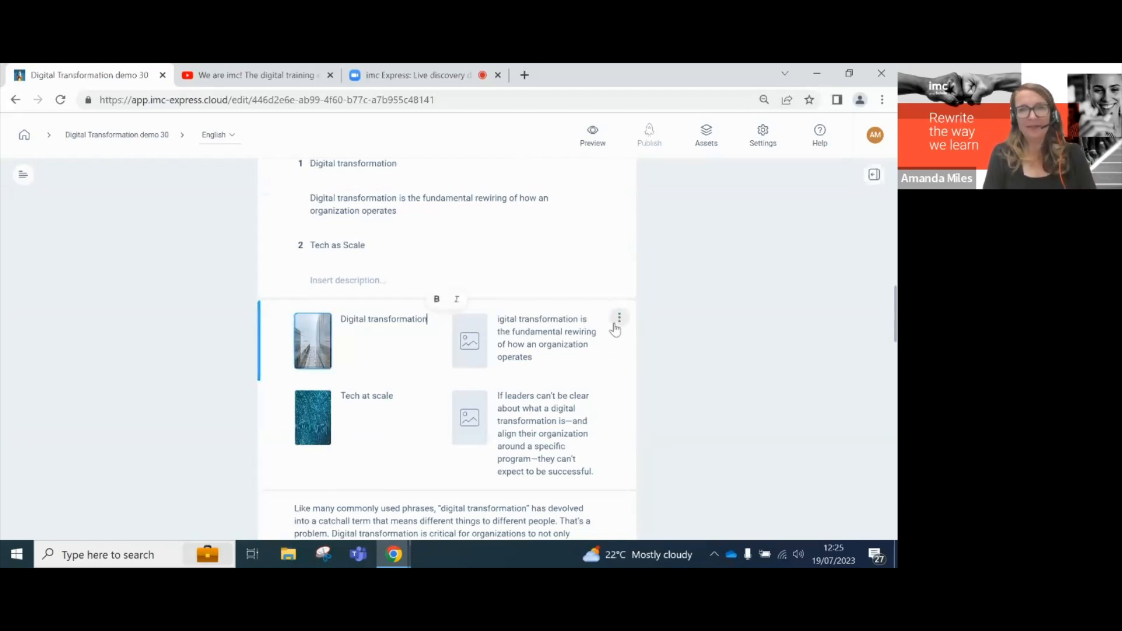
click(619, 320)
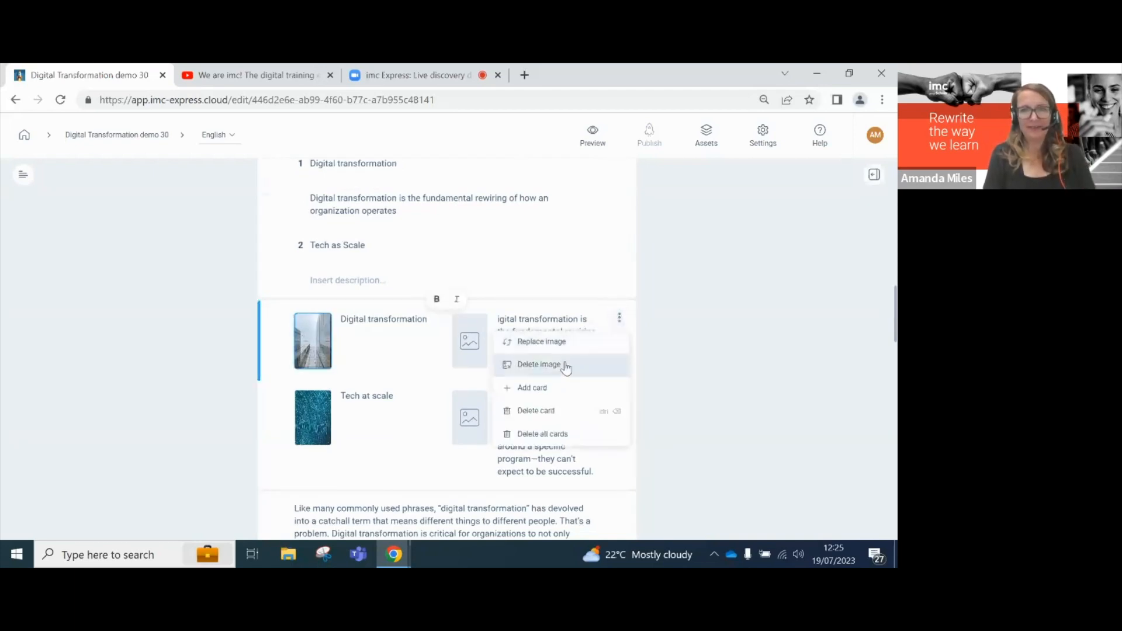
click(549, 412)
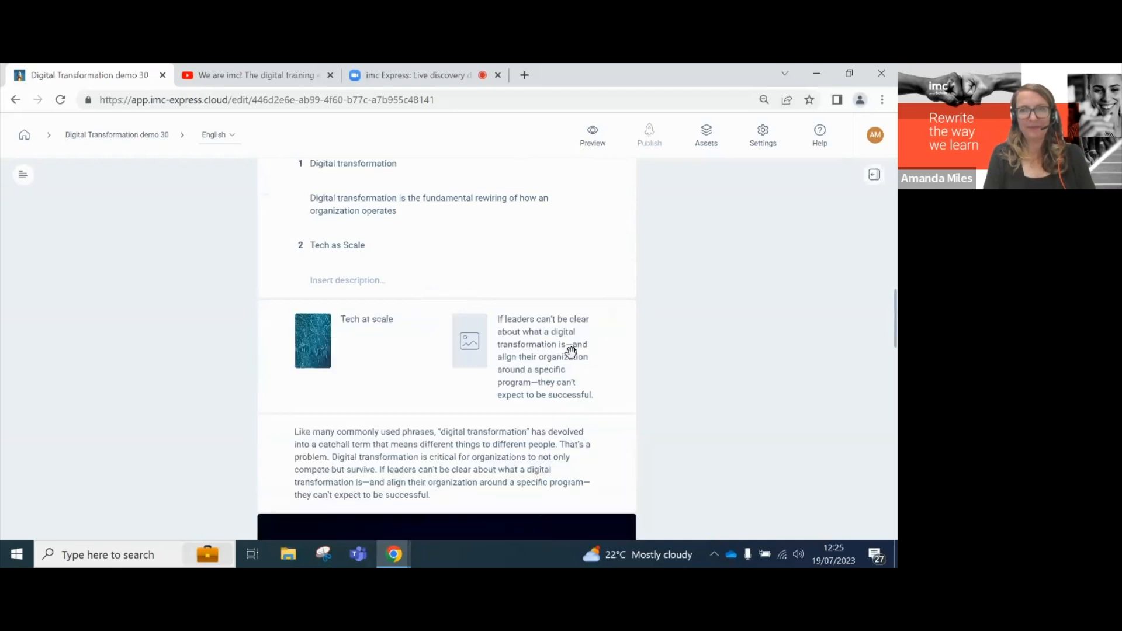
click(619, 319)
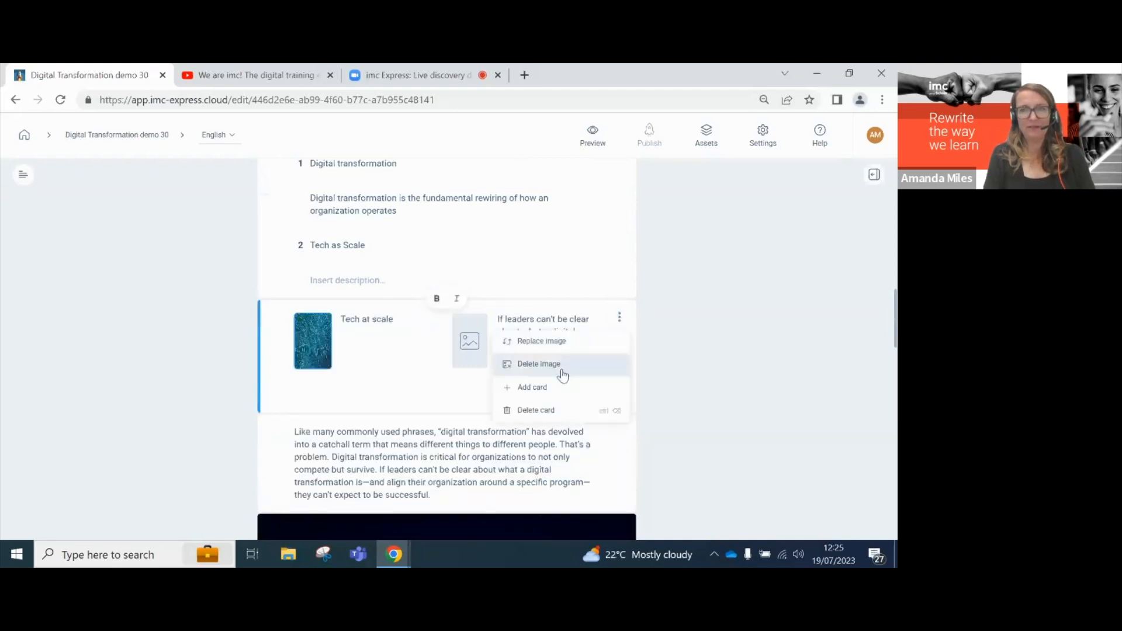
click(552, 409)
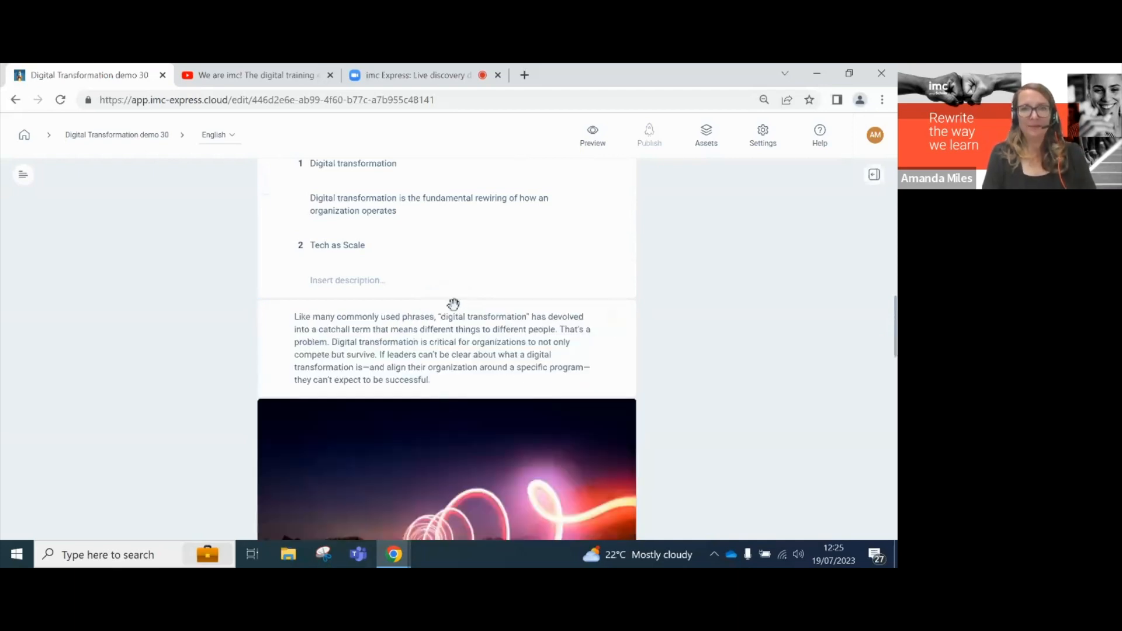
click(446, 395)
- Generate AI flip cards for Modern Age, Technology and Digital Transformation and add them
click(587, 418)
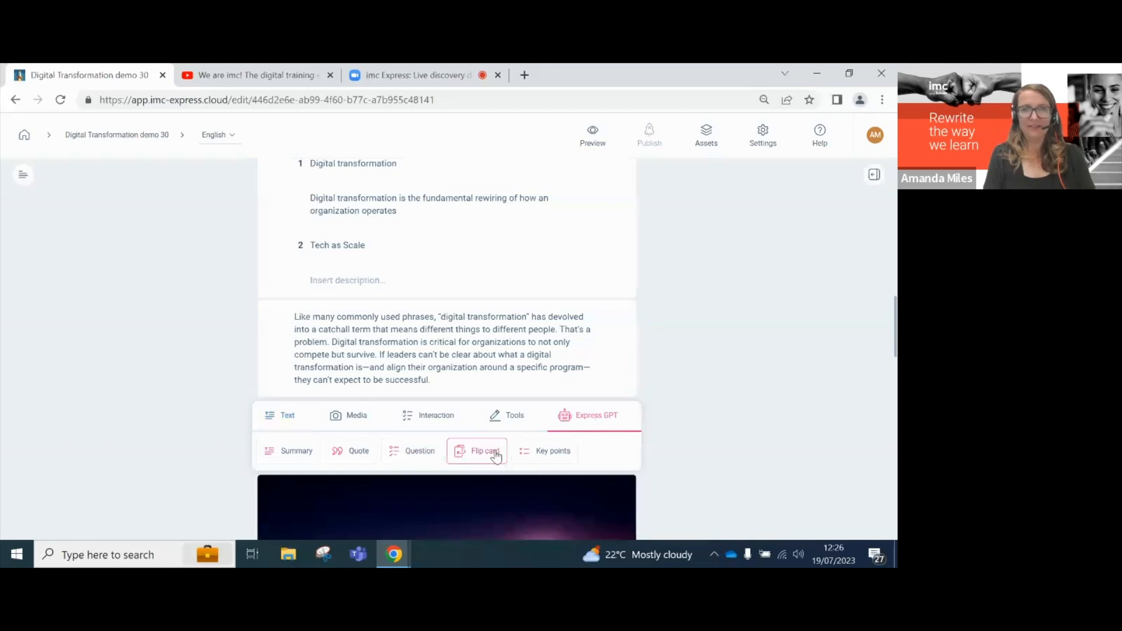
click(465, 450)
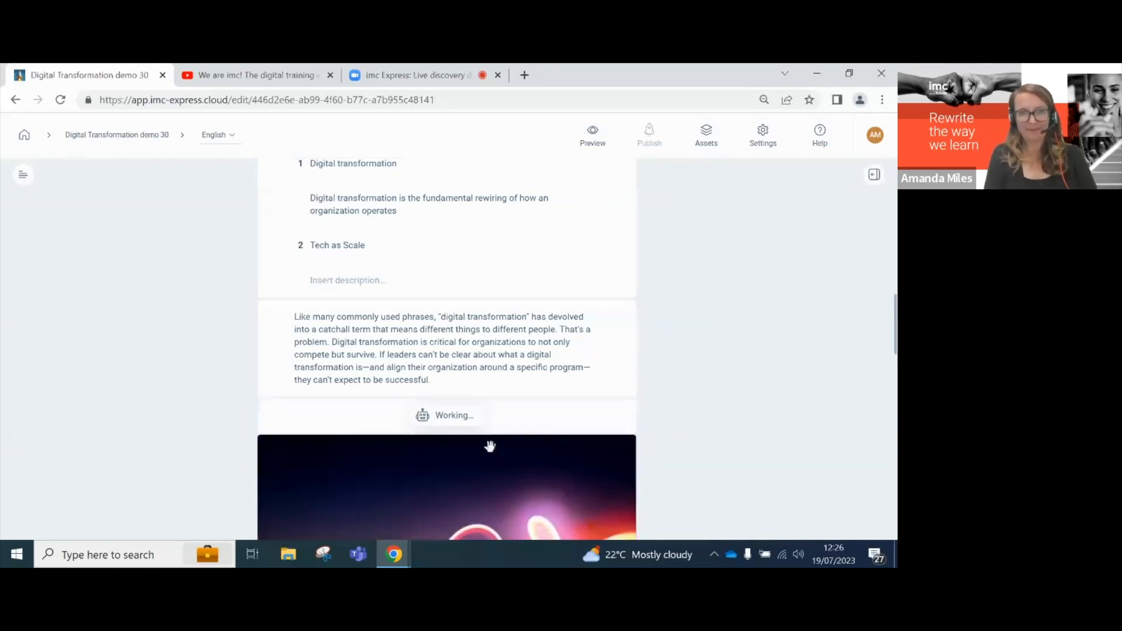
scroll(490, 446, down, 3)
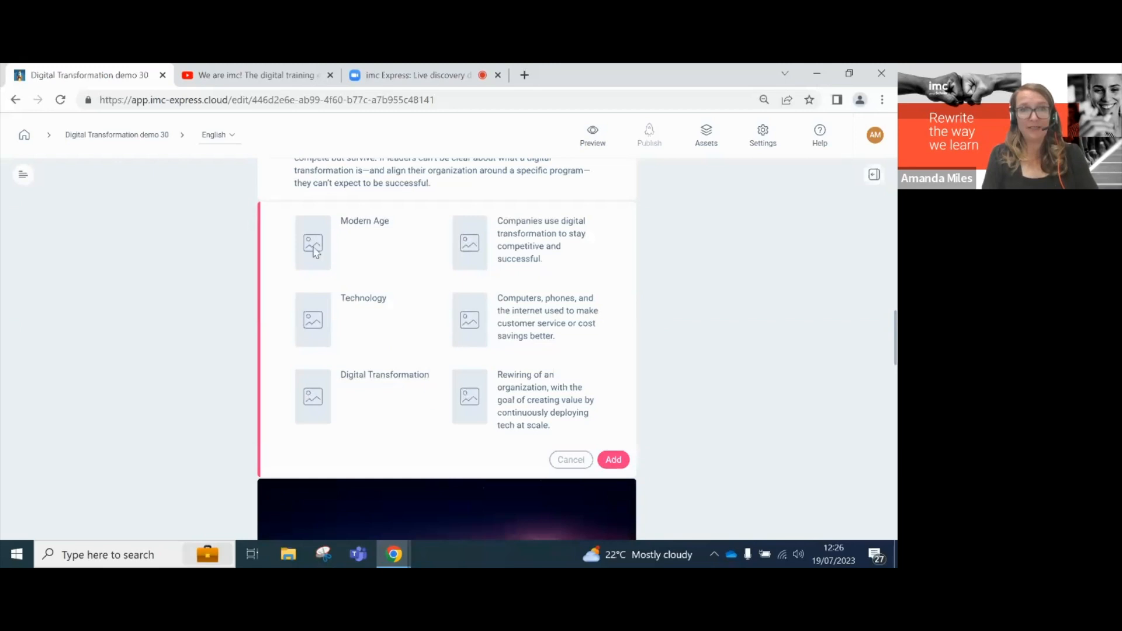
click(618, 466)
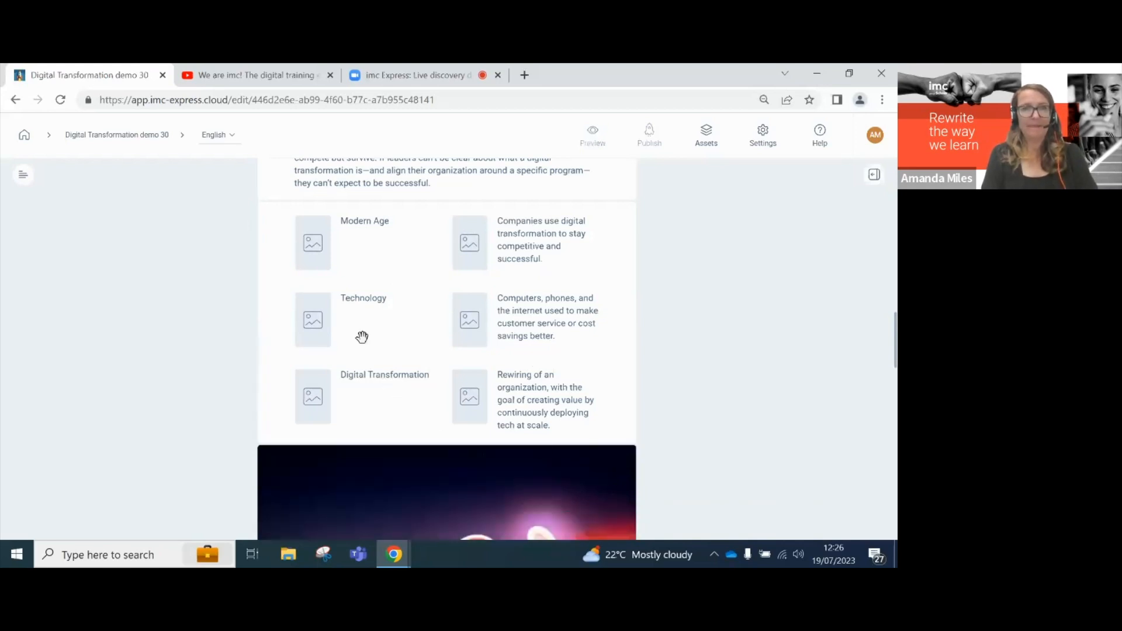
- Try adding images to the Modern Age and Digital Transformation card placeholders
click(314, 247)
click(313, 248)
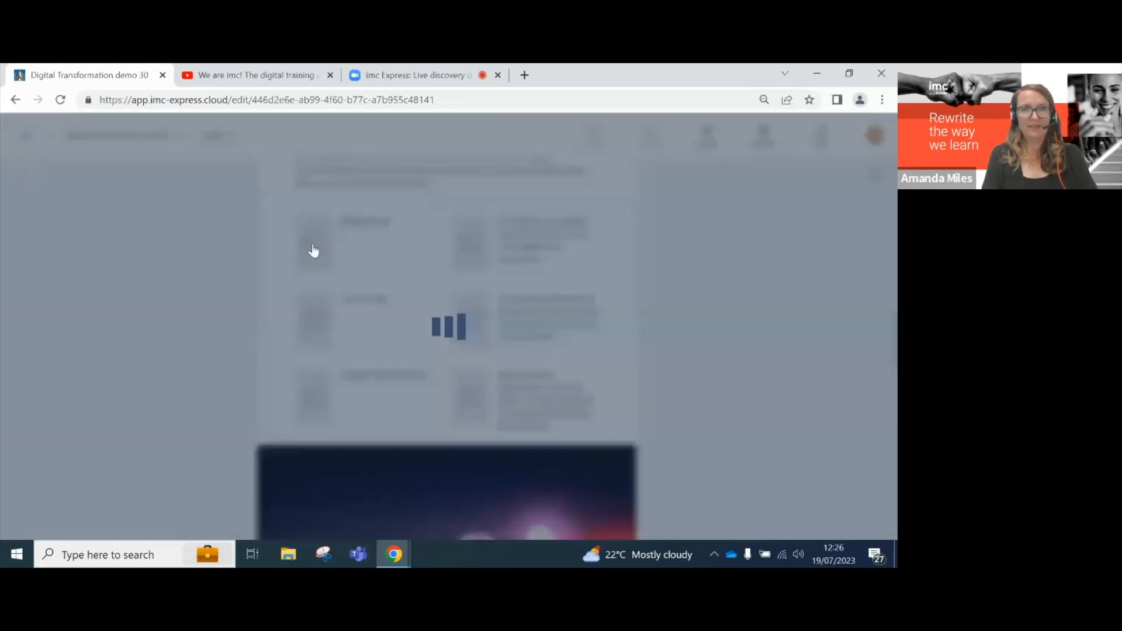
scroll(400, 326, down, 1)
scroll(399, 325, up, 1)
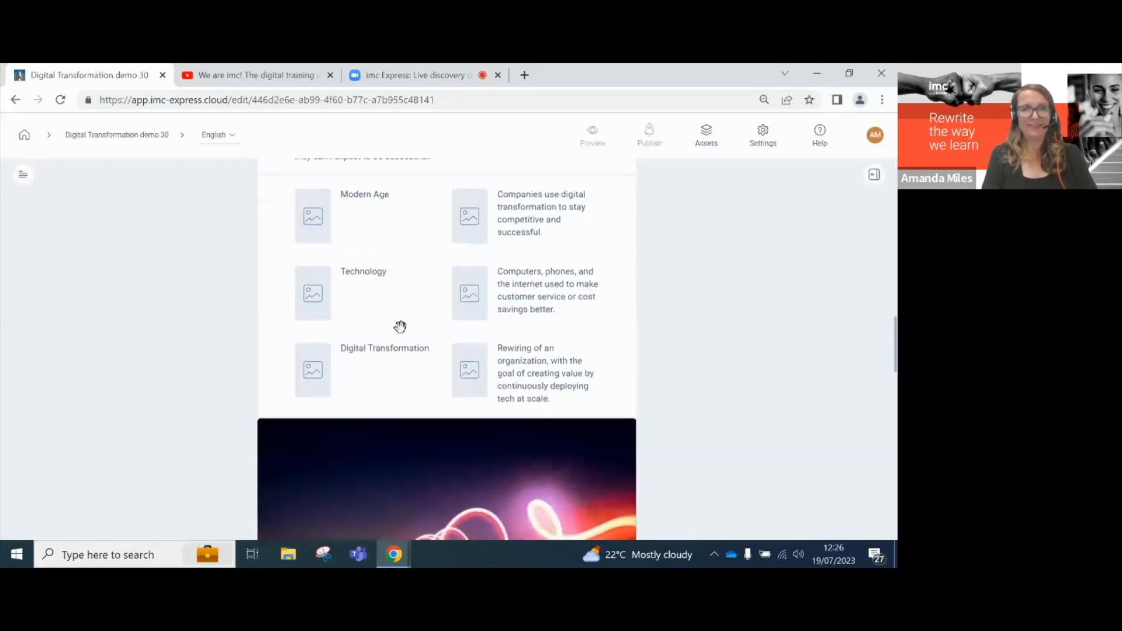
click(311, 368)
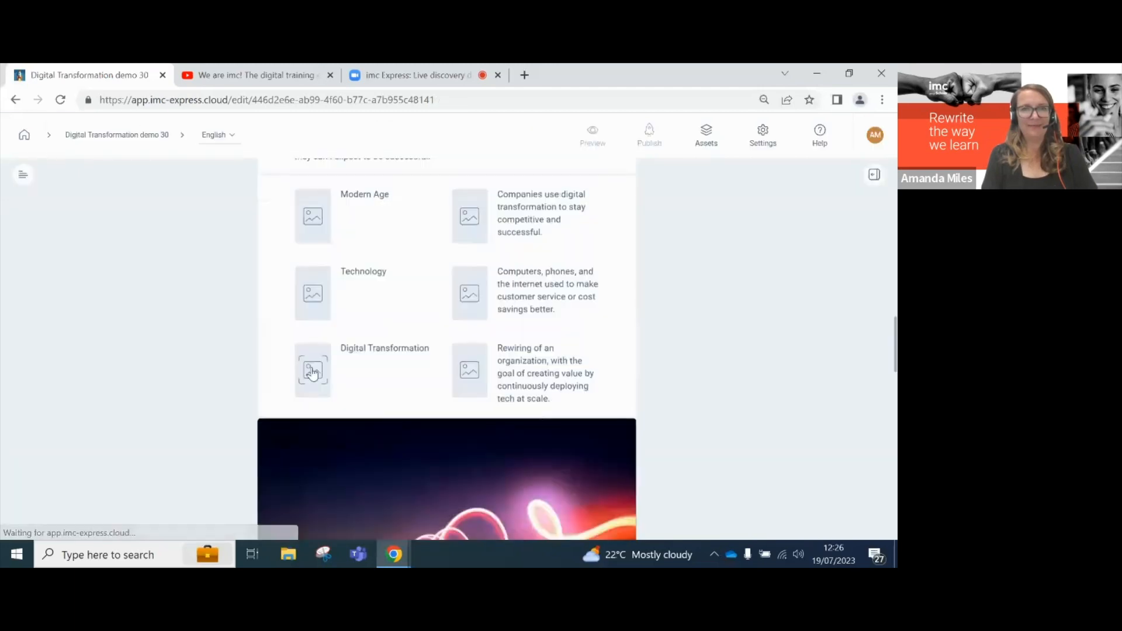
scroll(388, 365, down, 3)
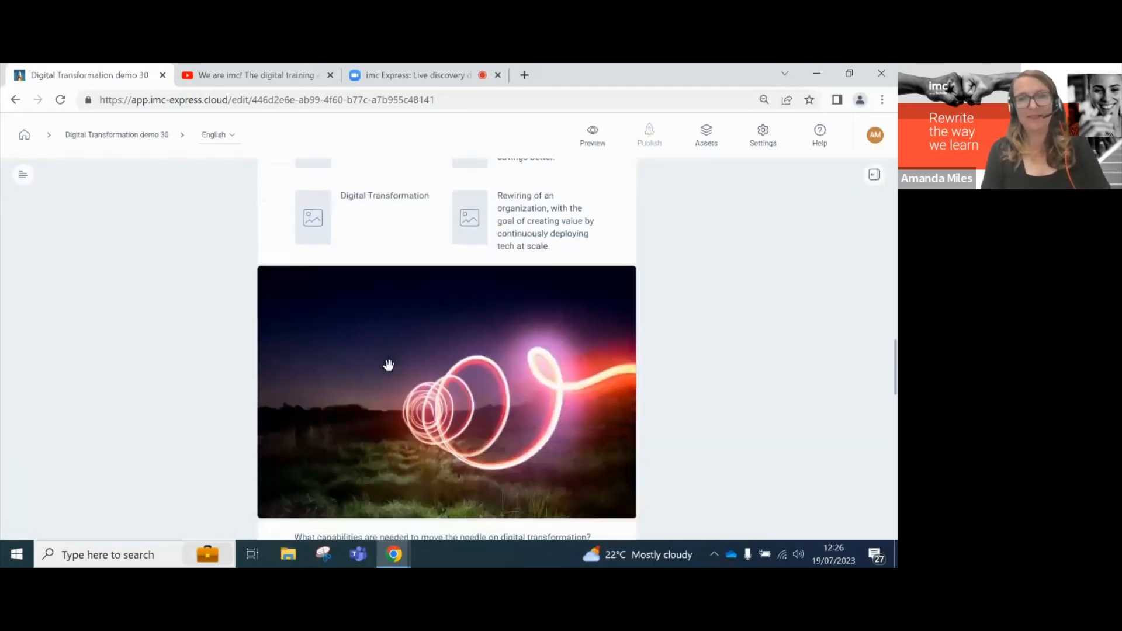
scroll(388, 365, down, 10)
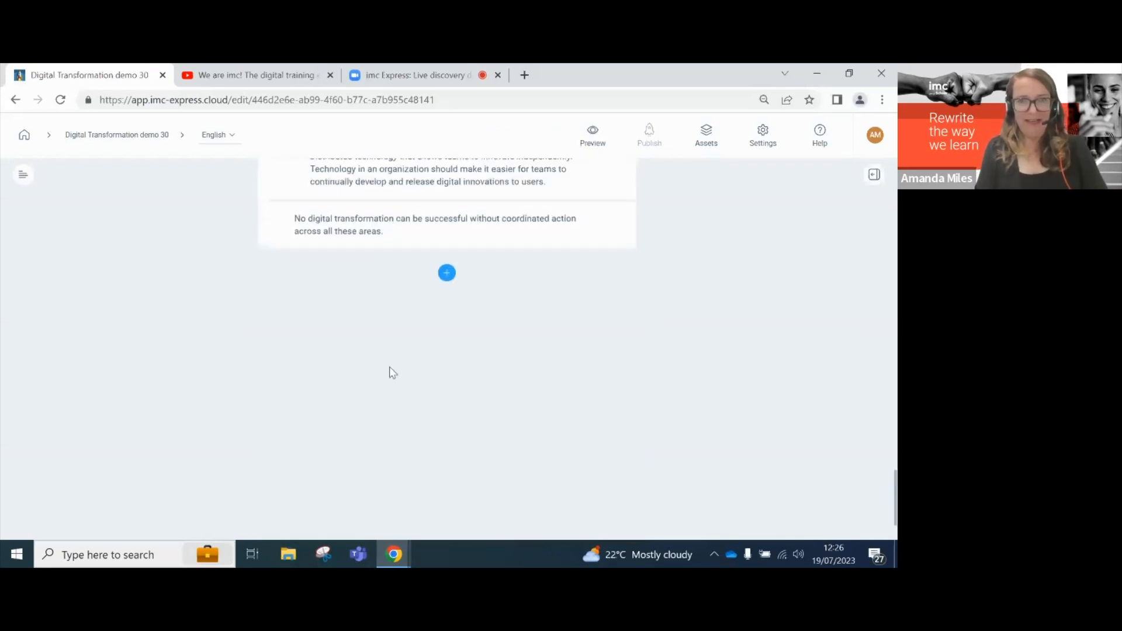
- Insert a 'Key points' heading below the coordinated-action paragraph
click(447, 303)
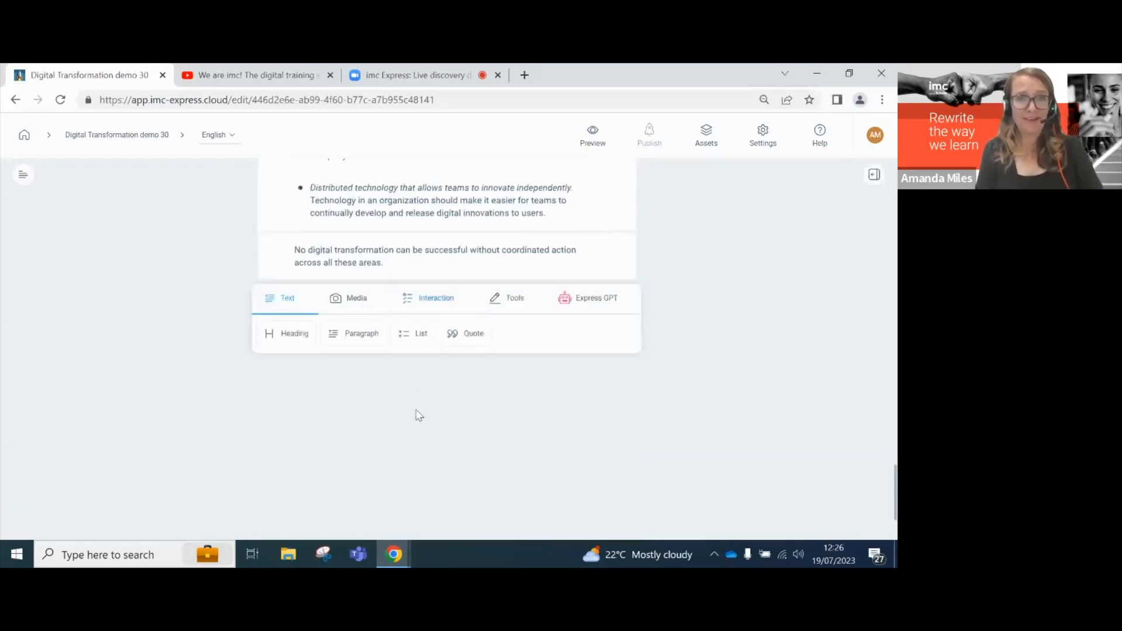
click(293, 339)
text(Key points)
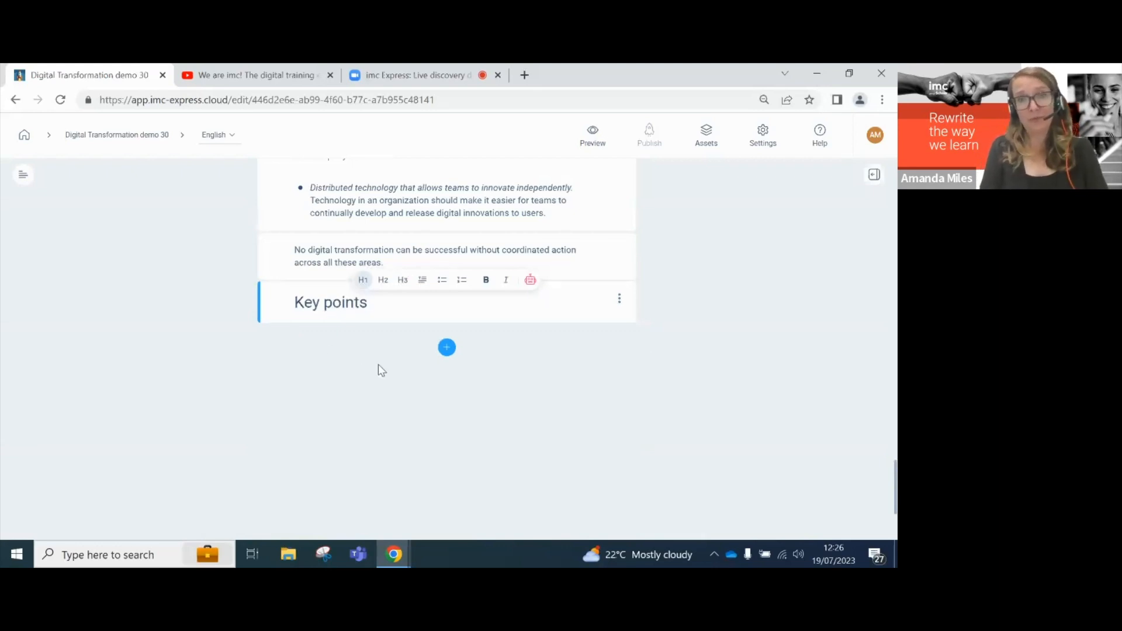
click(446, 349)
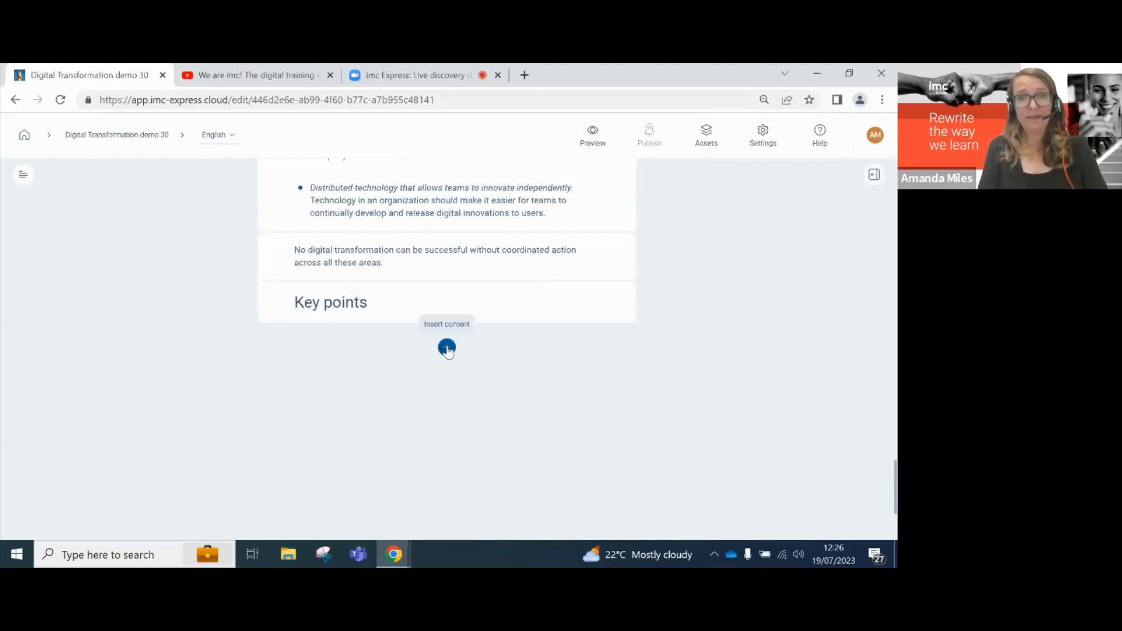
- Add an empty AI text block under the heading, then discard it
click(380, 302)
key(Return)
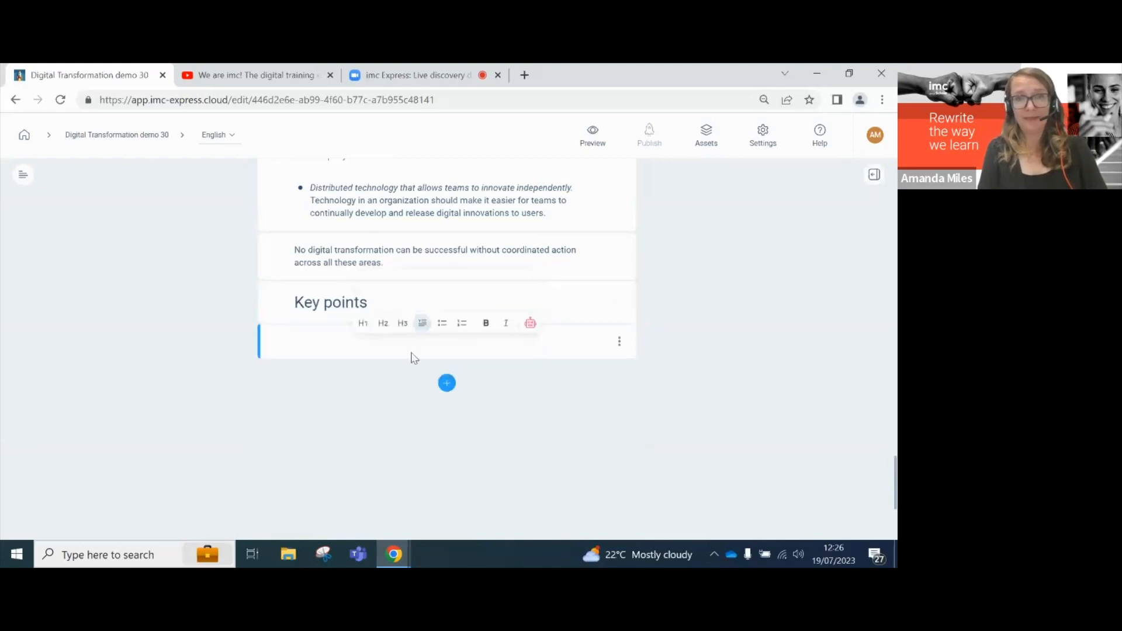
click(530, 323)
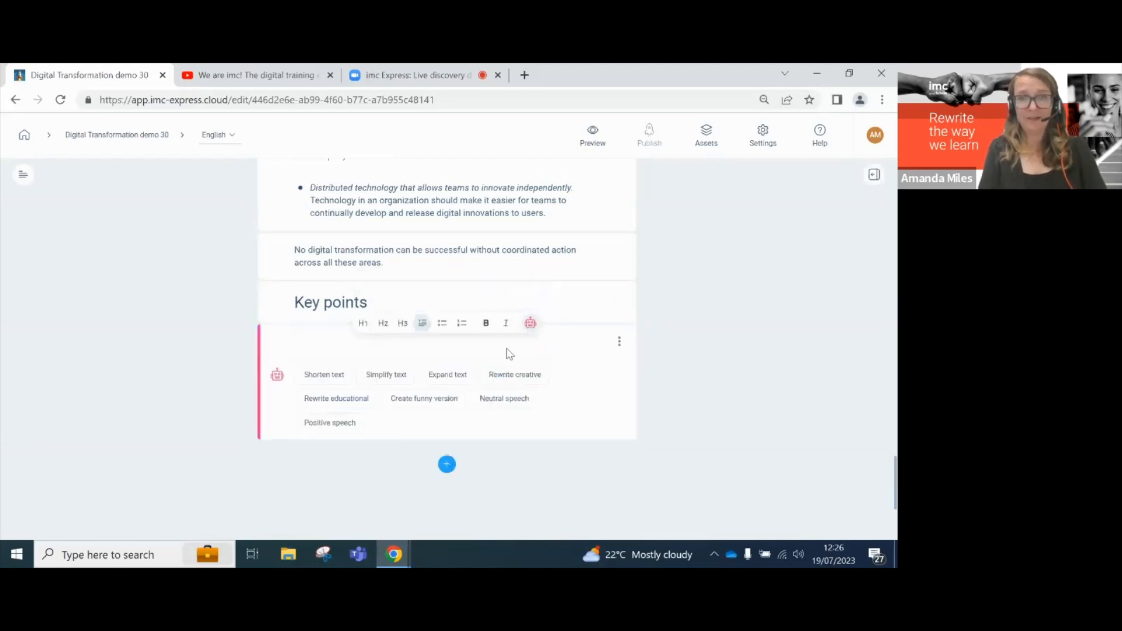
click(518, 297)
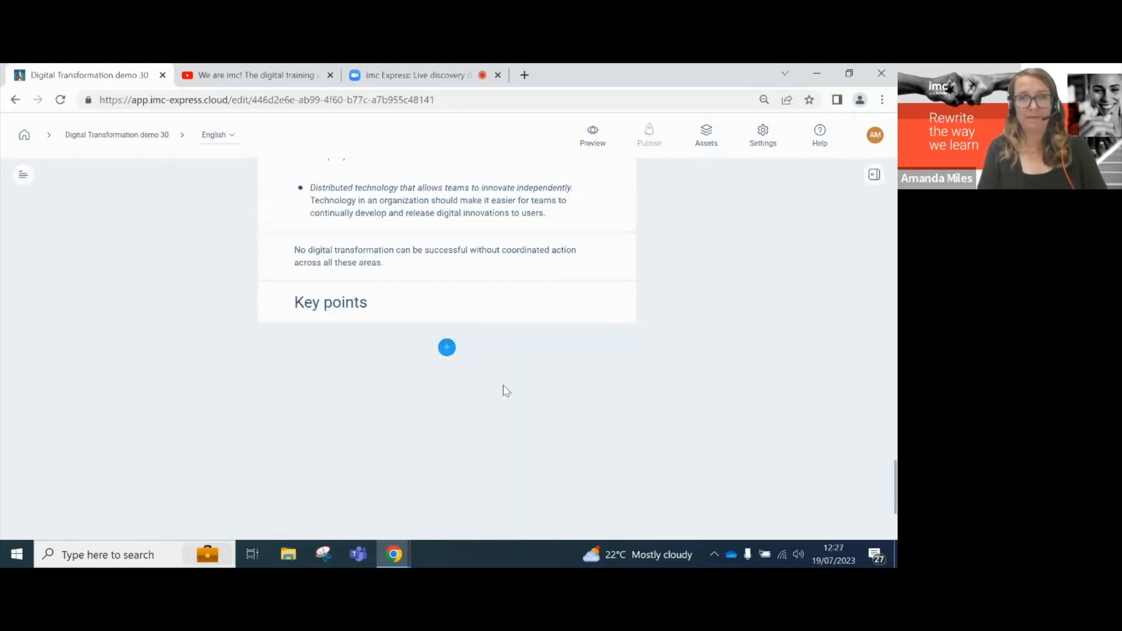
- Bring up the insert menu in the gap between the bullet list and closing paragraph
click(483, 261)
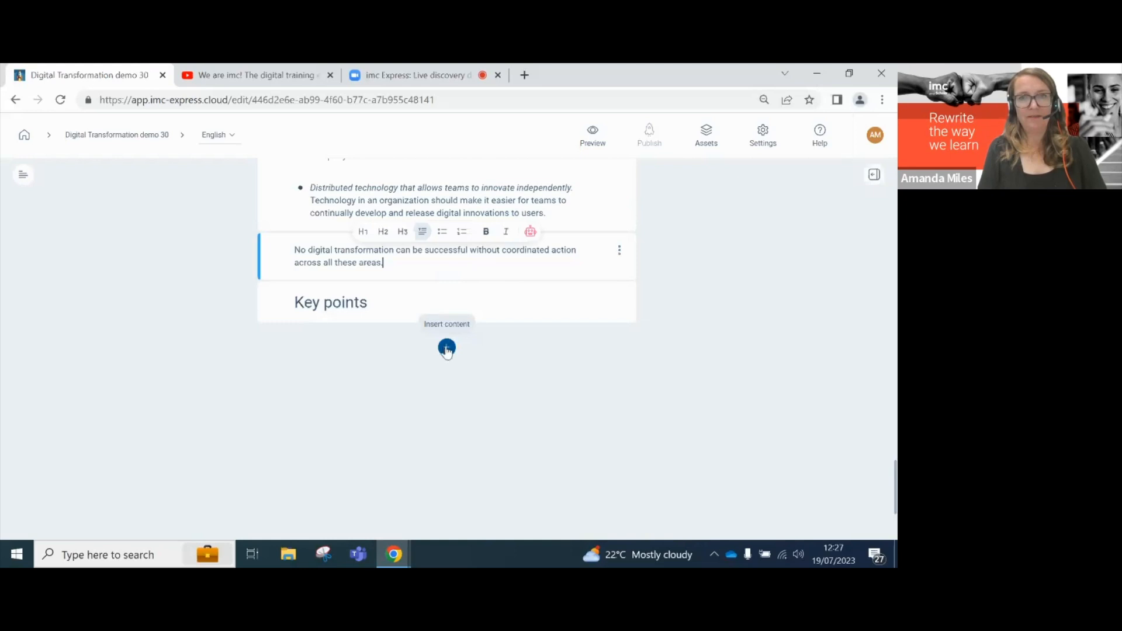
scroll(447, 349, up, 1)
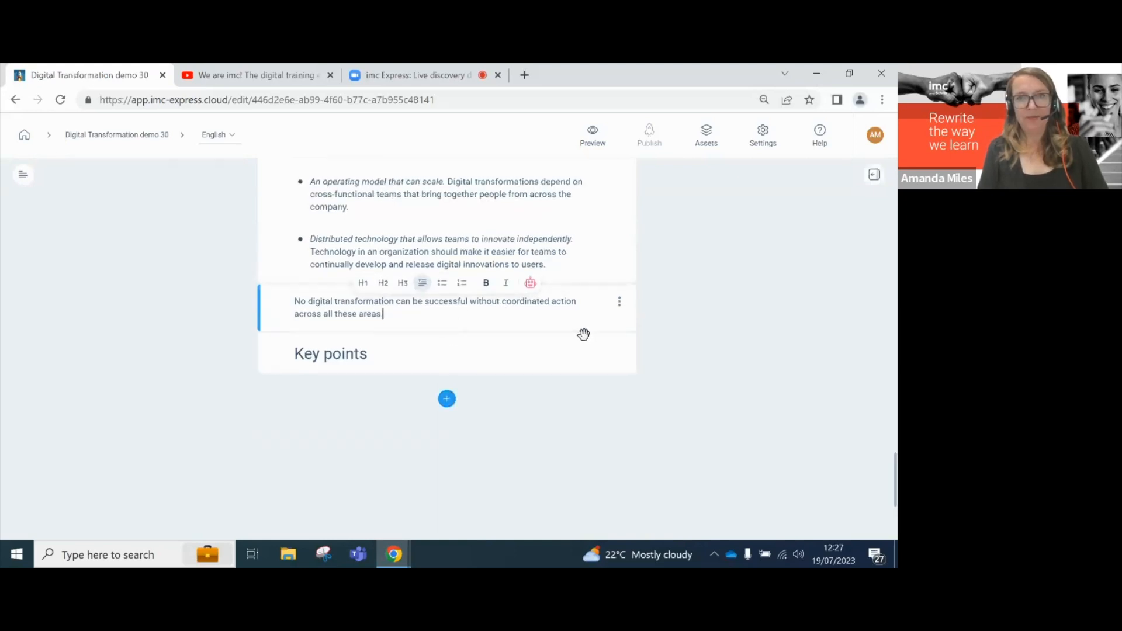
click(491, 353)
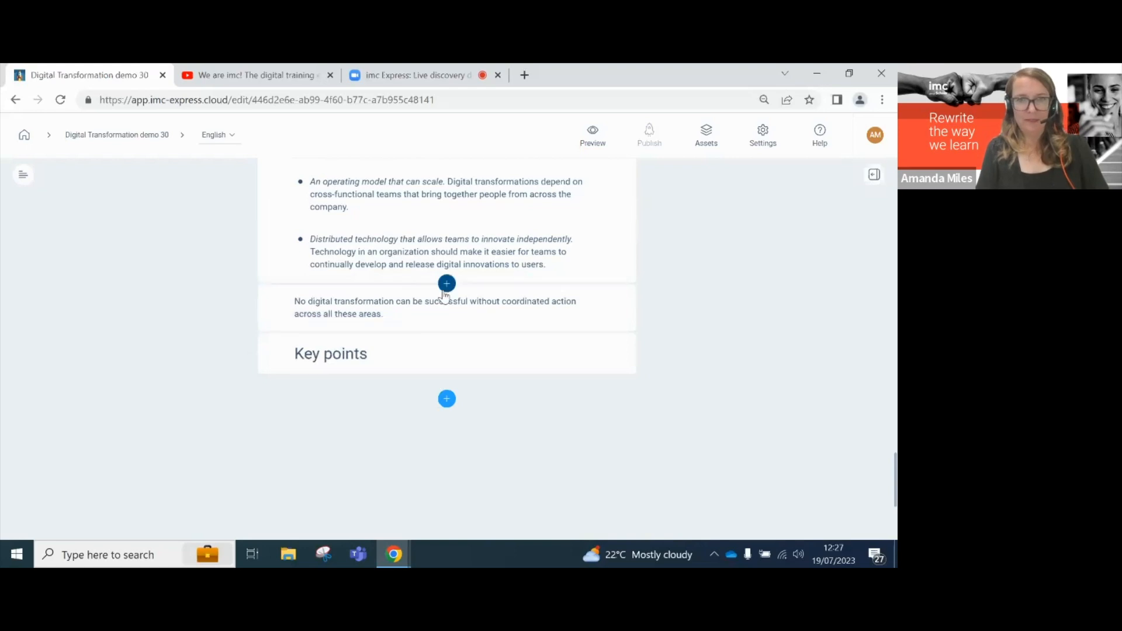
click(445, 289)
- Generate four AI key-point bullets and drag the Key points heading above the list
click(593, 306)
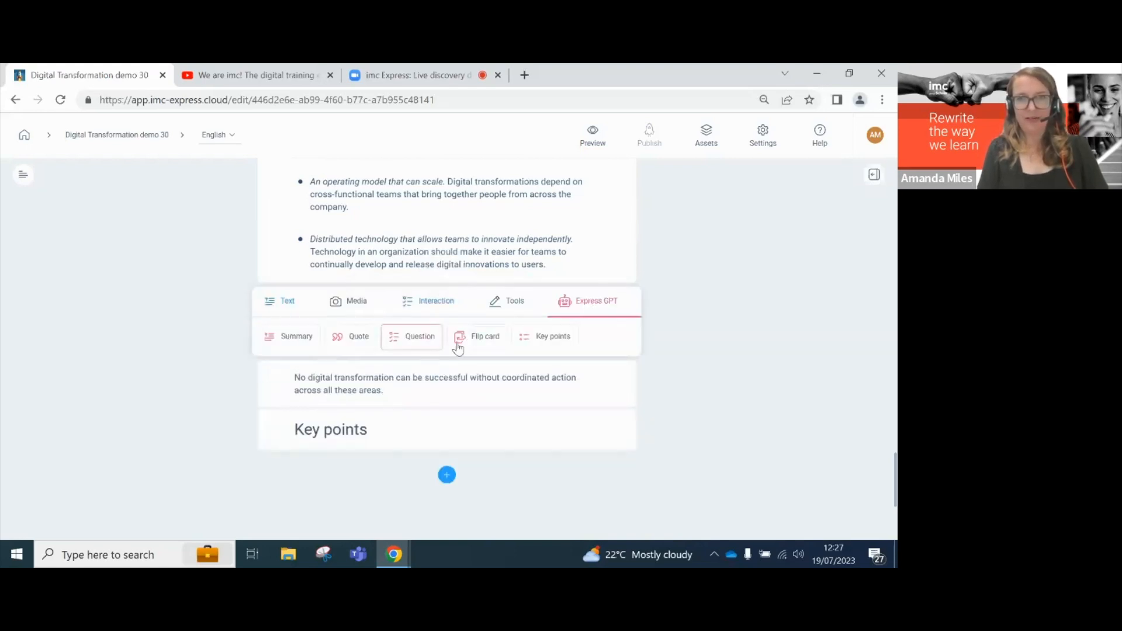
click(560, 340)
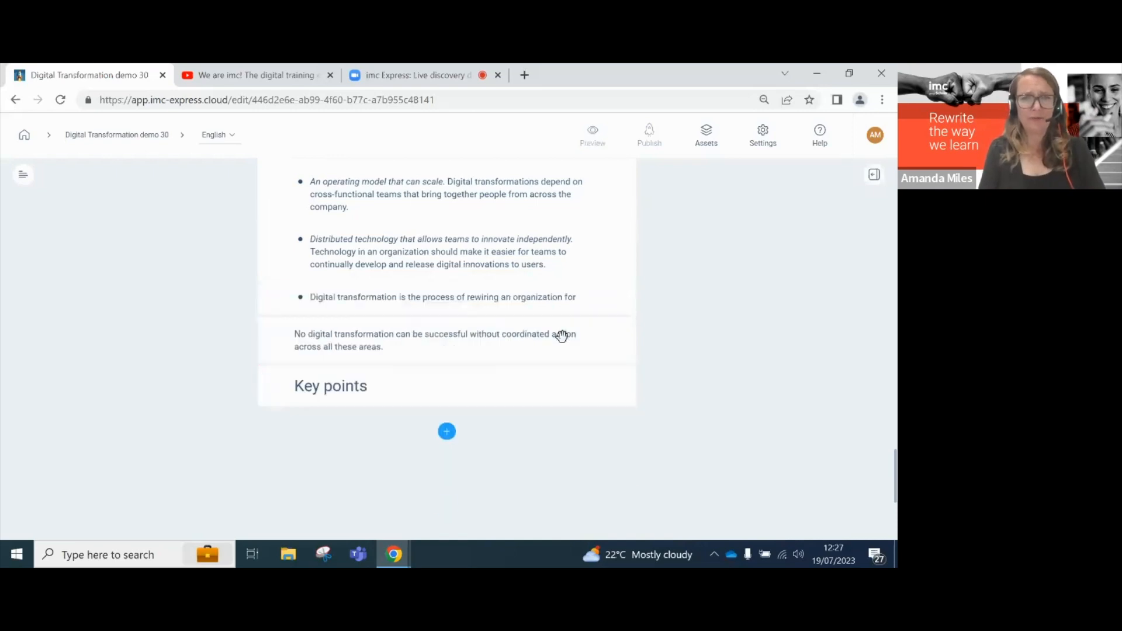
scroll(562, 336, up, 3)
scroll(562, 336, down, 4)
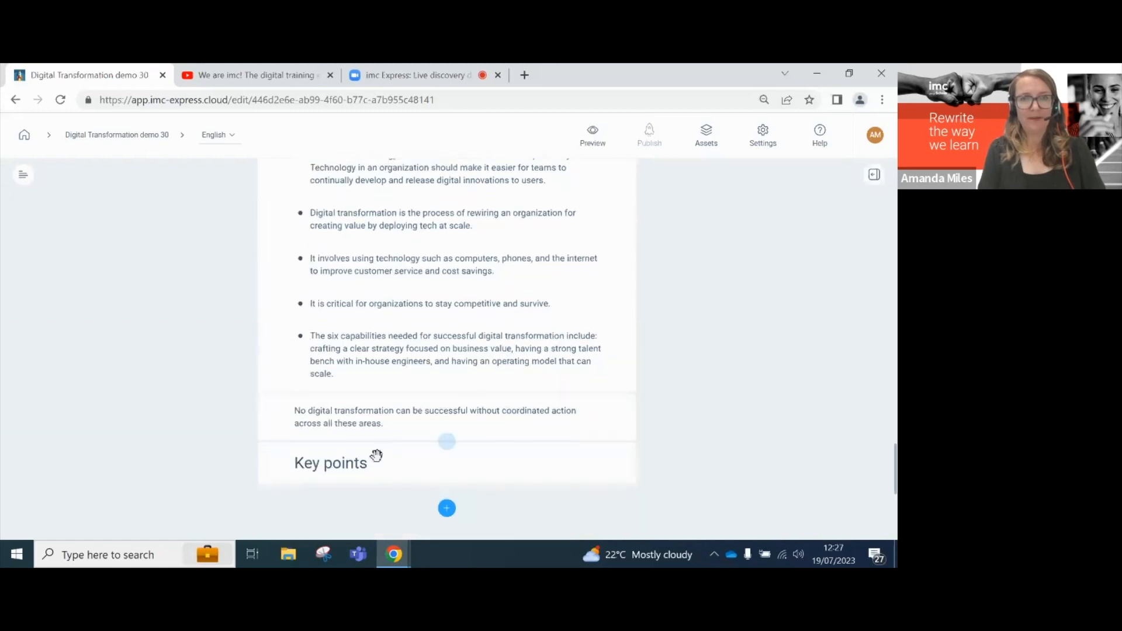
drag(377, 459, 456, 316)
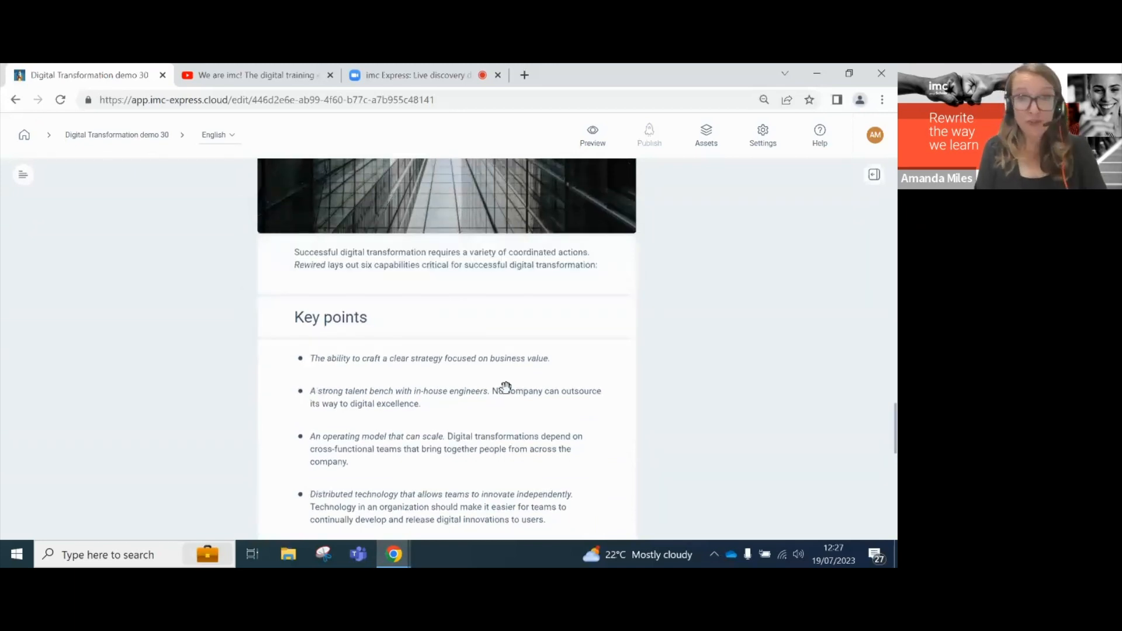
- Append an Express GPT summary defining digital transformation as rewiring an organization to create value
scroll(506, 387, down, 3)
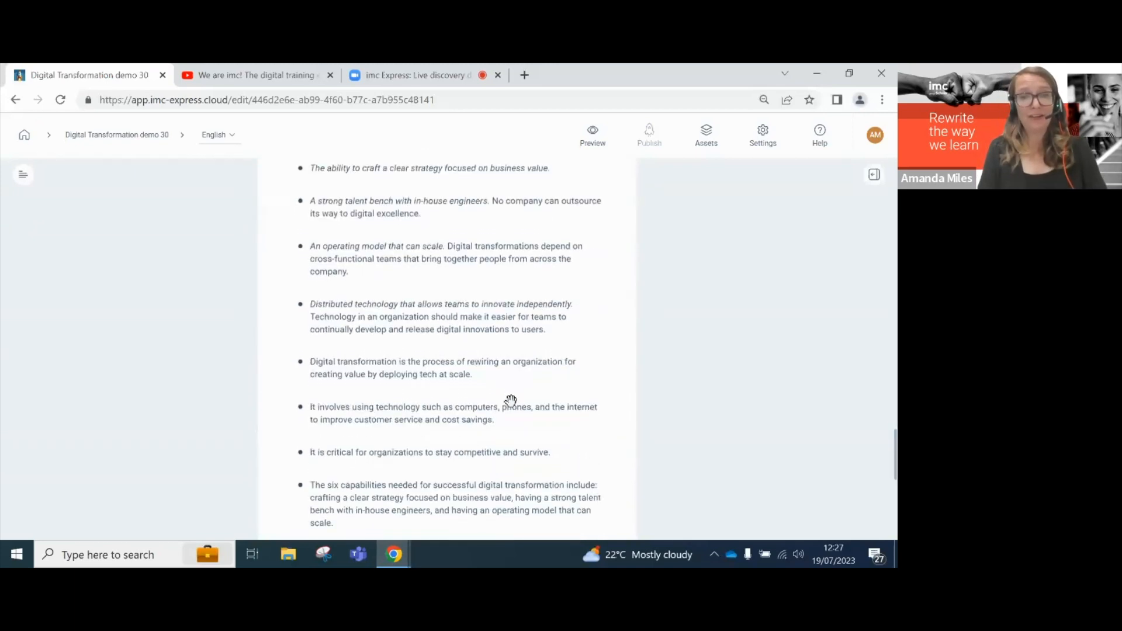
scroll(510, 401, down, 4)
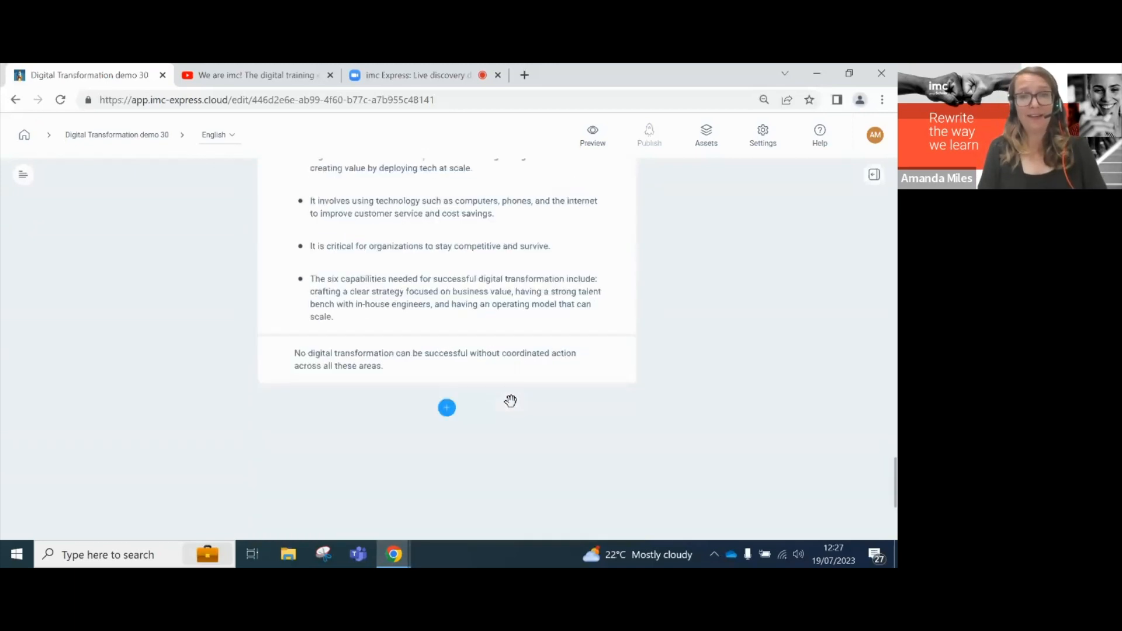
click(445, 388)
click(591, 382)
click(288, 415)
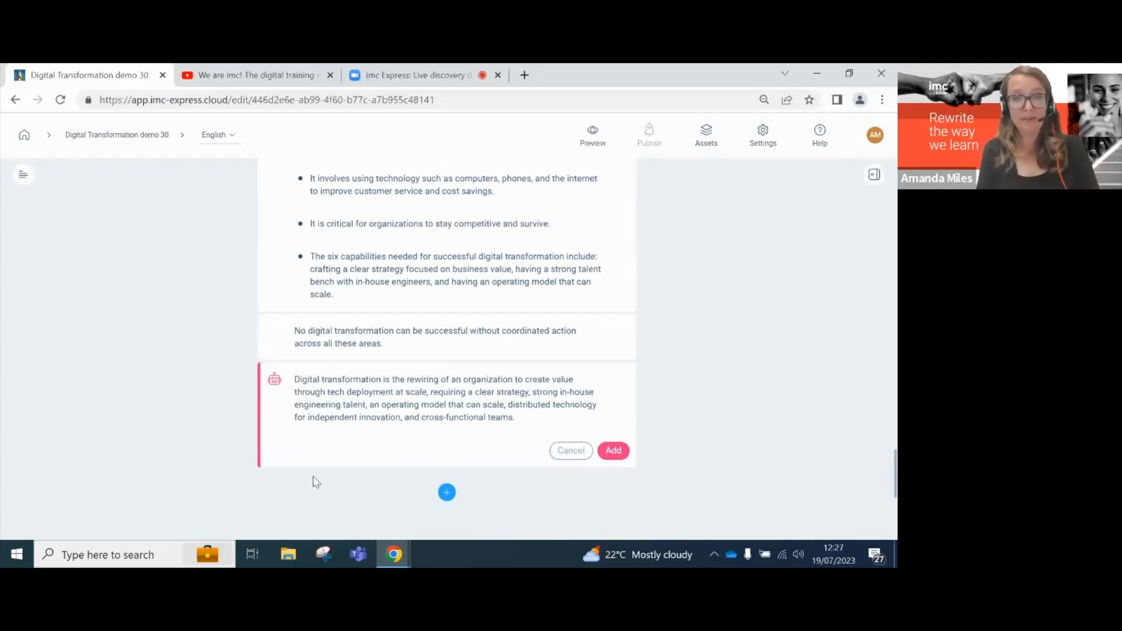
click(610, 451)
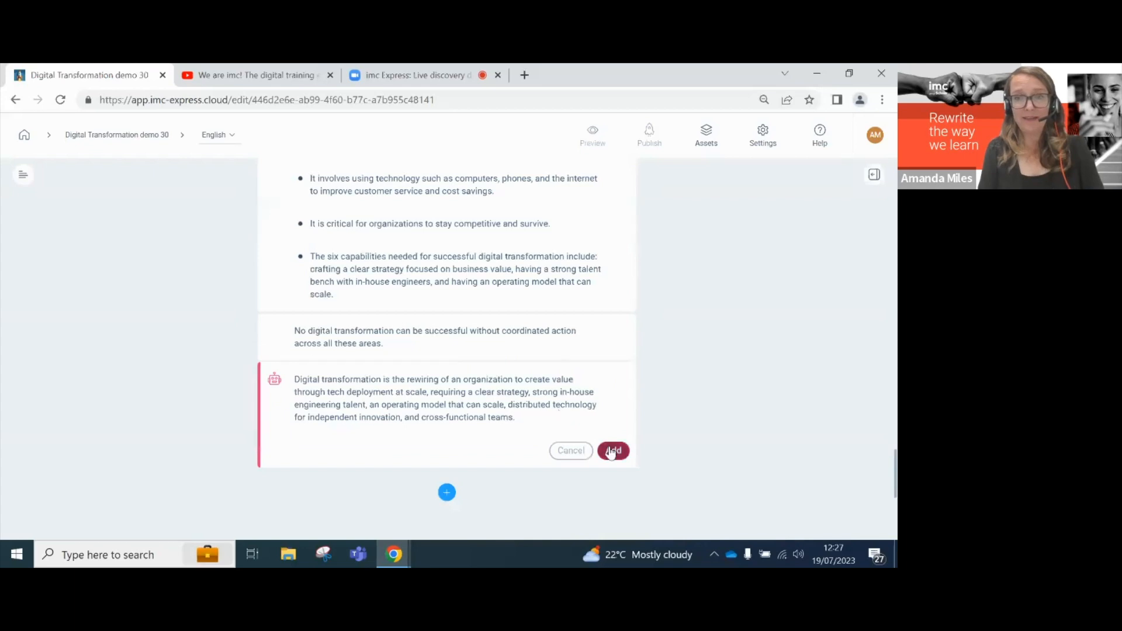
click(447, 358)
- Insert the spiral light-trail photo into the Modern Age flip card
scroll(283, 424, down, 5)
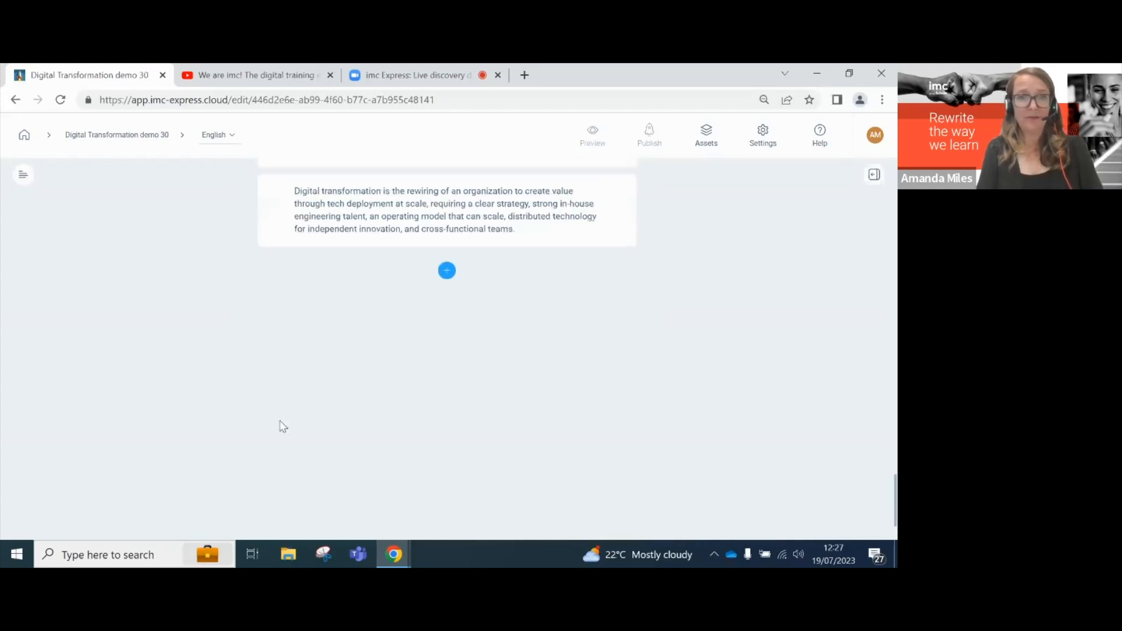
scroll(349, 377, up, 4)
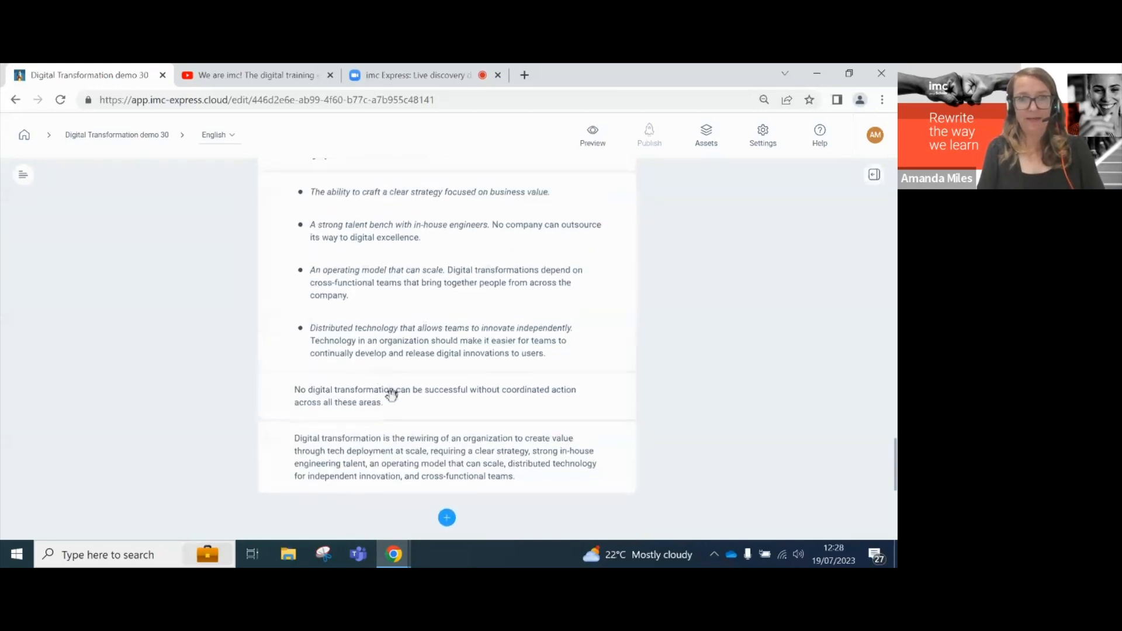
scroll(395, 401, up, 4)
scroll(395, 401, up, 6)
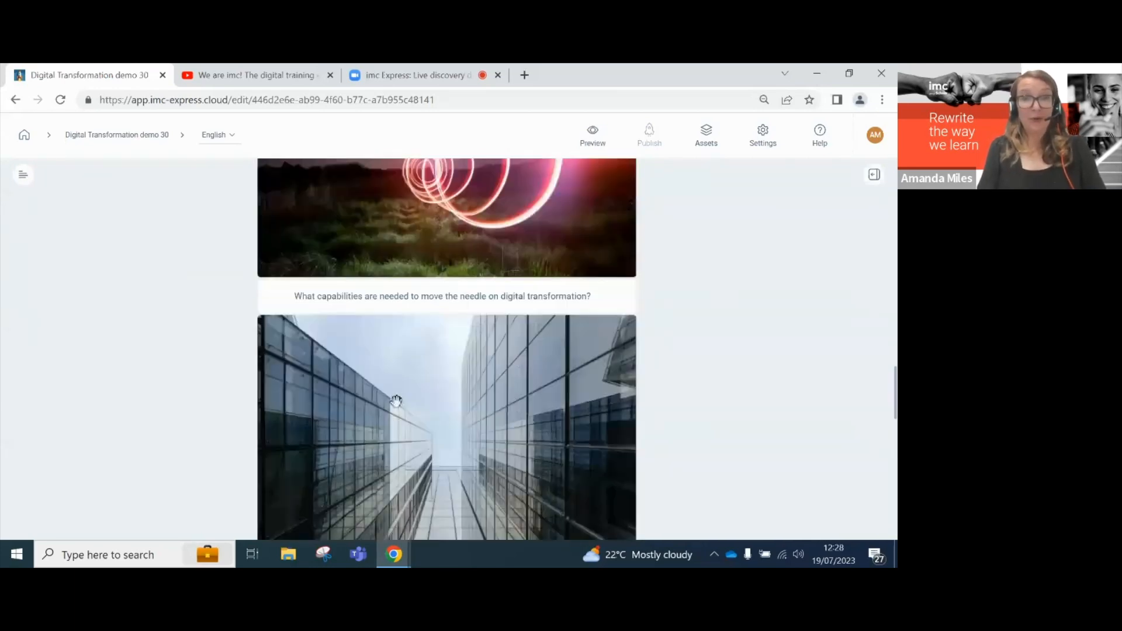
scroll(395, 400, up, 8)
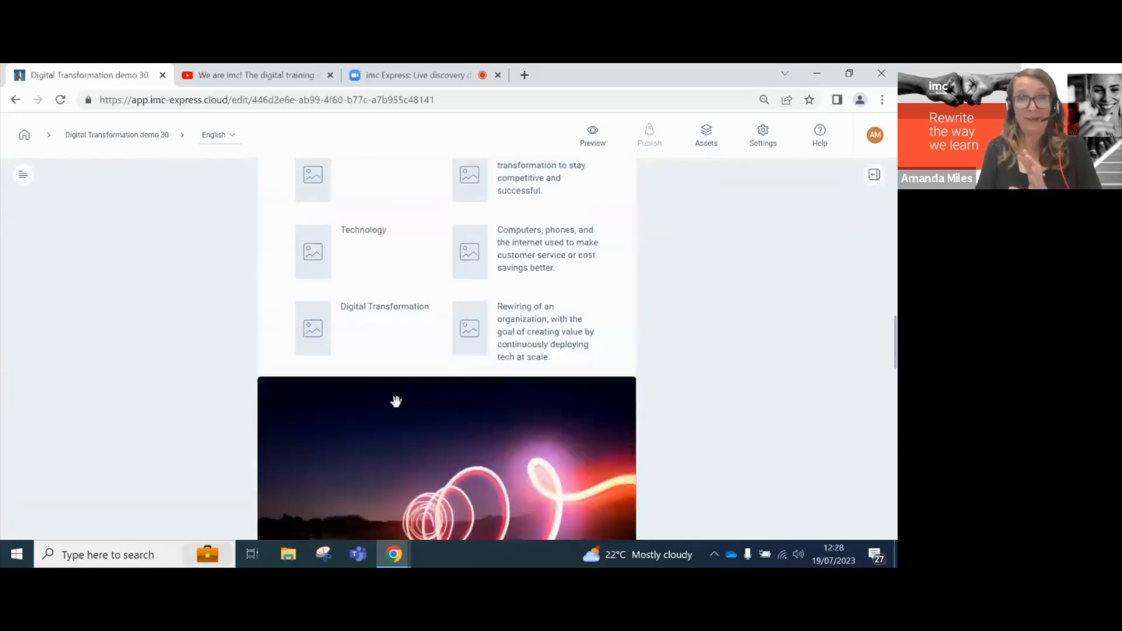
scroll(395, 401, up, 1)
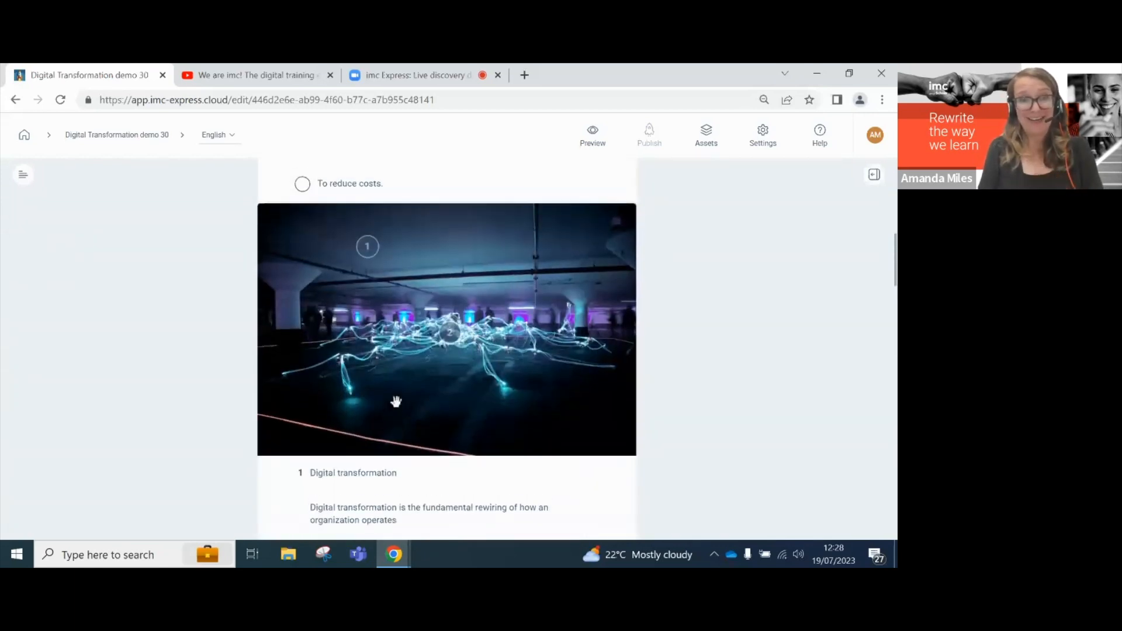
scroll(396, 401, down, 5)
click(318, 429)
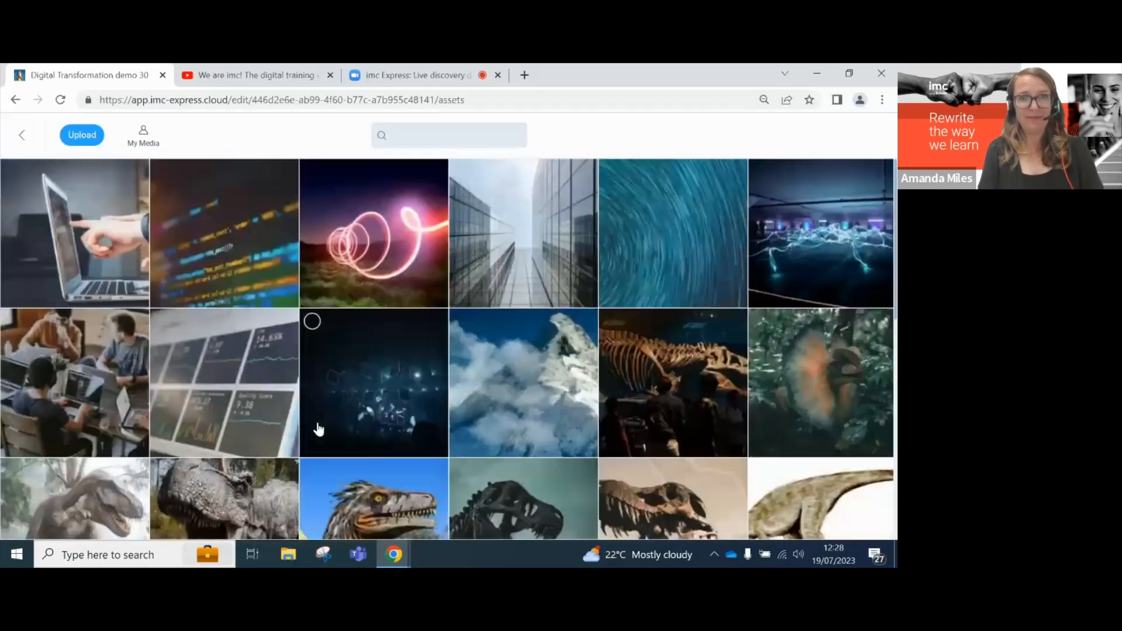
click(388, 246)
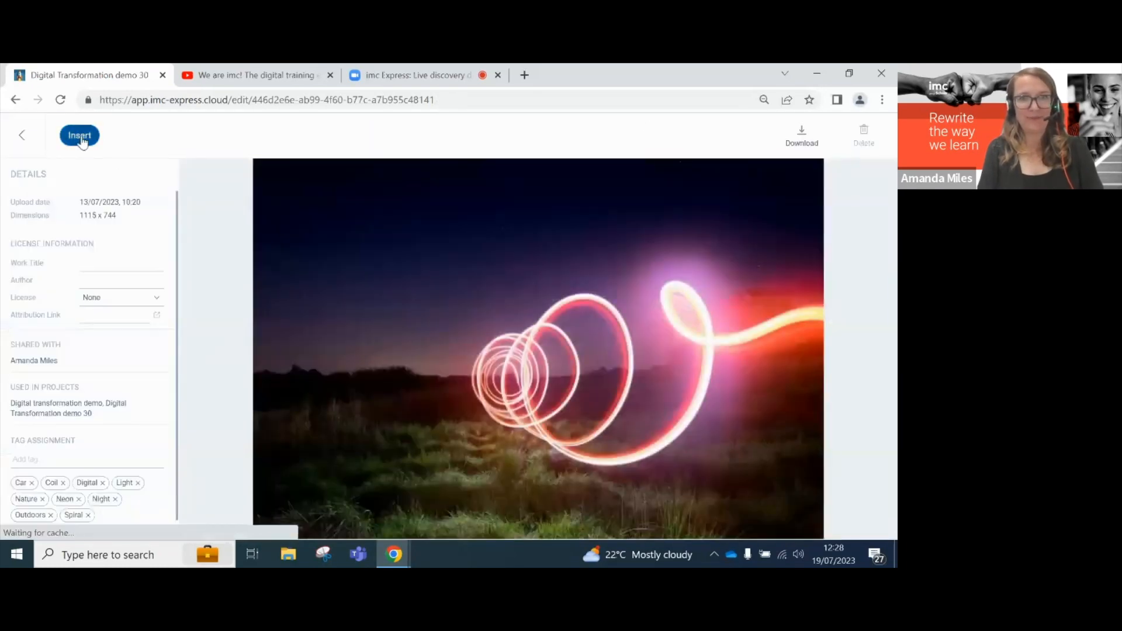
click(80, 136)
- Insert the code-on-screen photo into the Technology flip card
scroll(284, 422, down, 2)
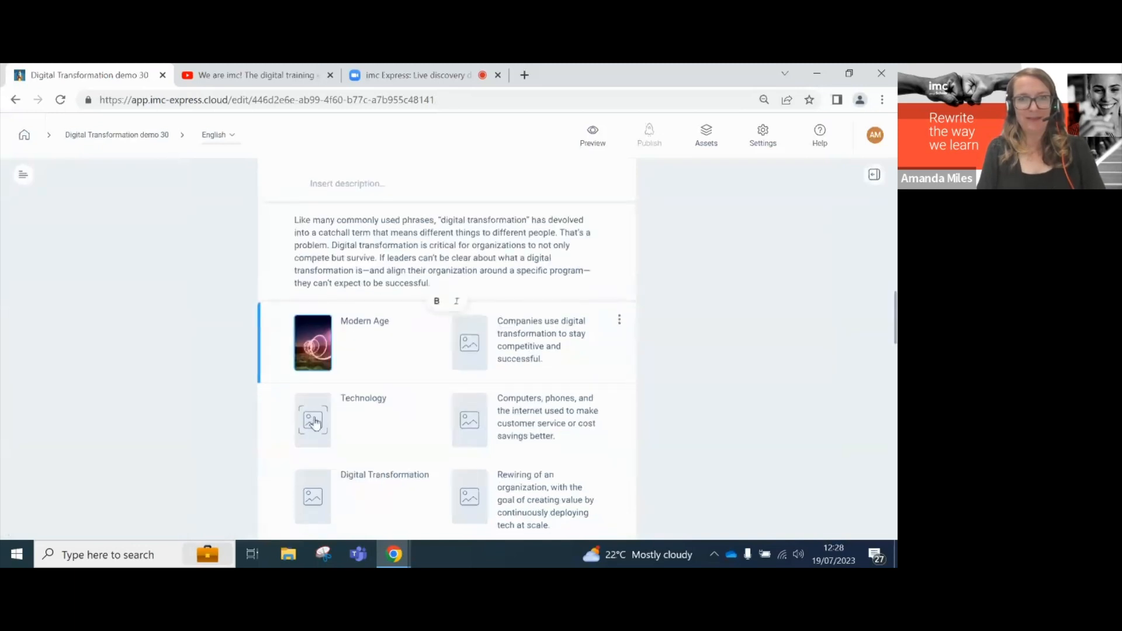
click(315, 423)
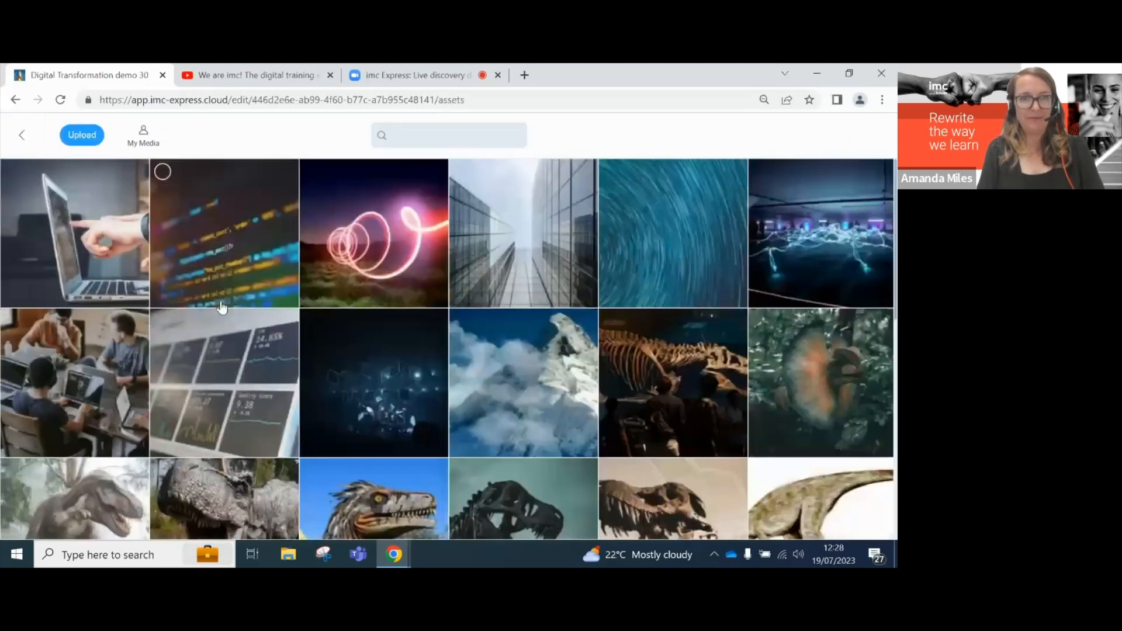
click(211, 255)
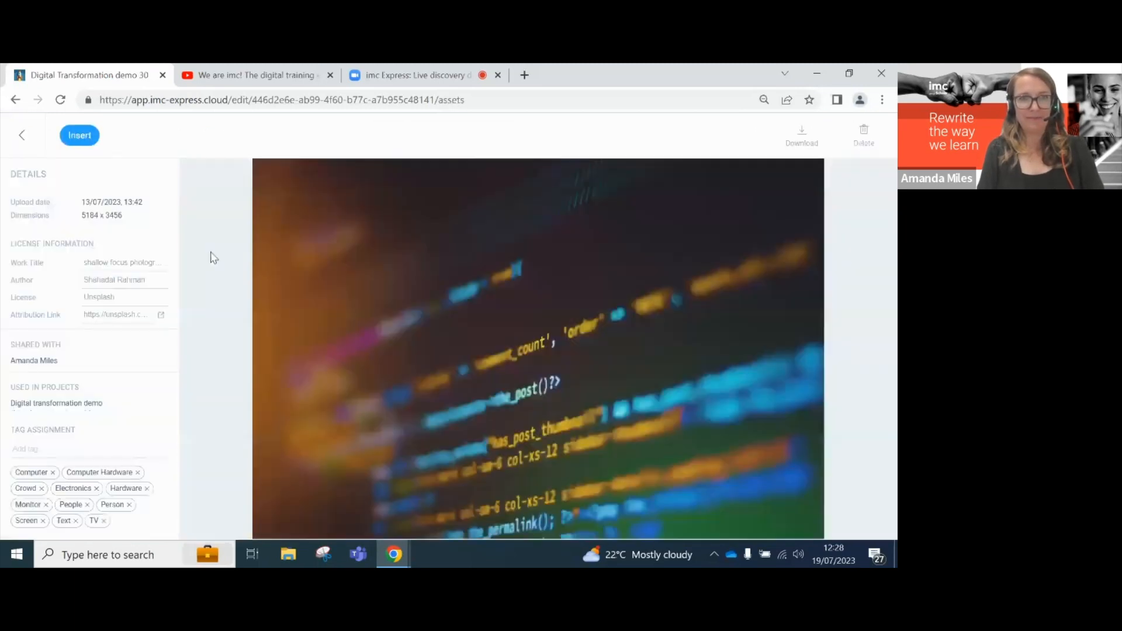
click(82, 135)
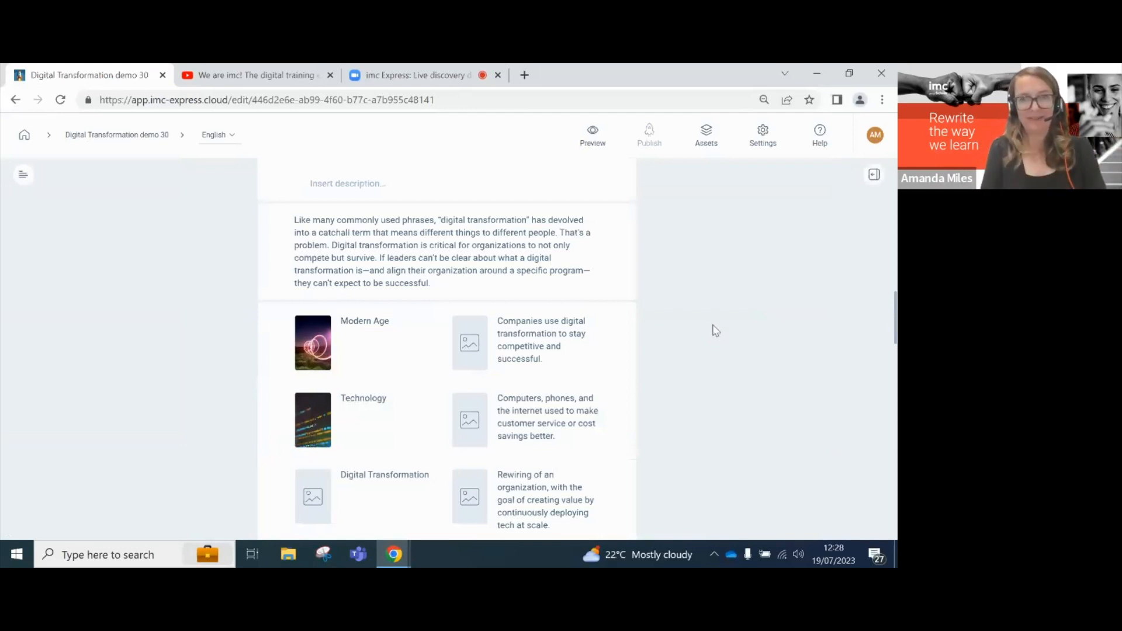
scroll(626, 429, down, 4)
scroll(627, 432, down, 4)
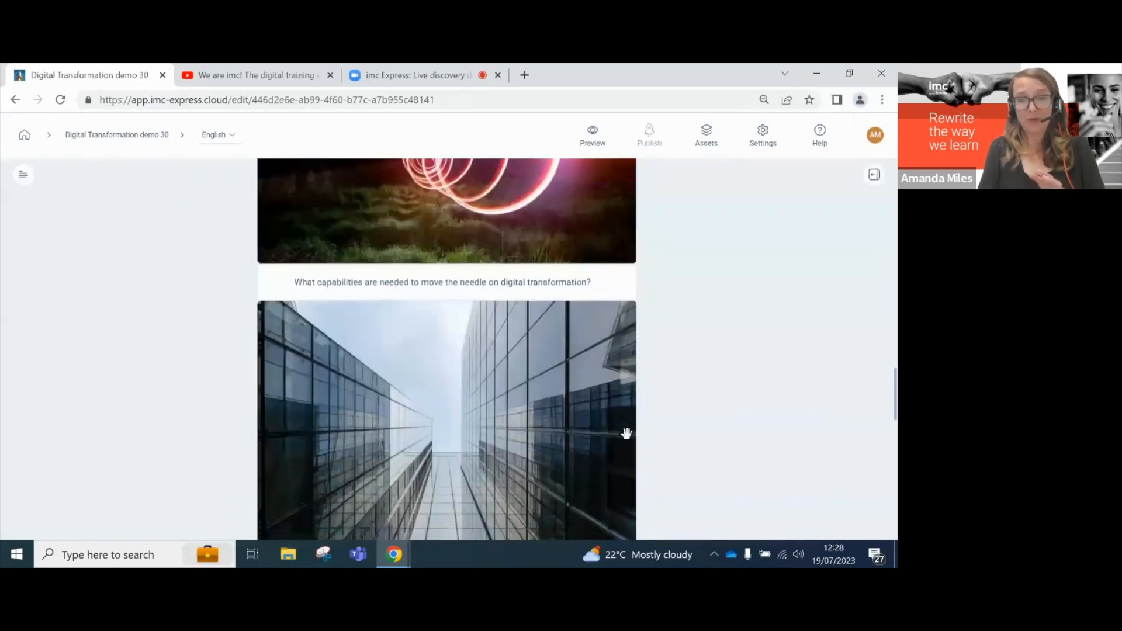
scroll(624, 433, up, 2)
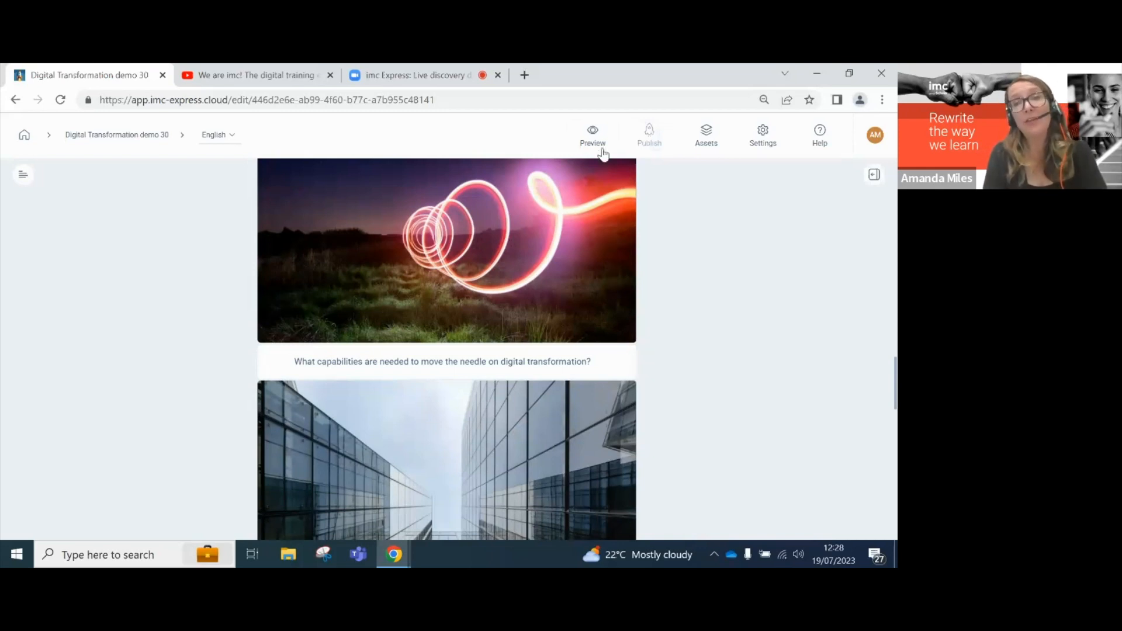
- Preview the course, return to the editor to review it, then preview it again
click(591, 133)
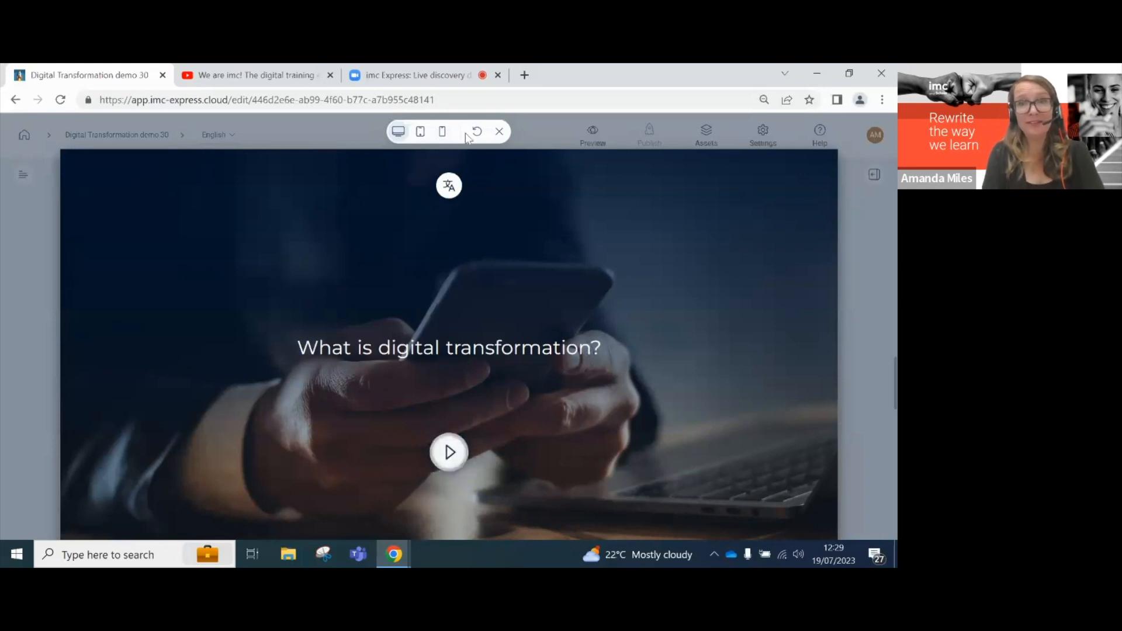
click(500, 131)
scroll(683, 252, down, 10)
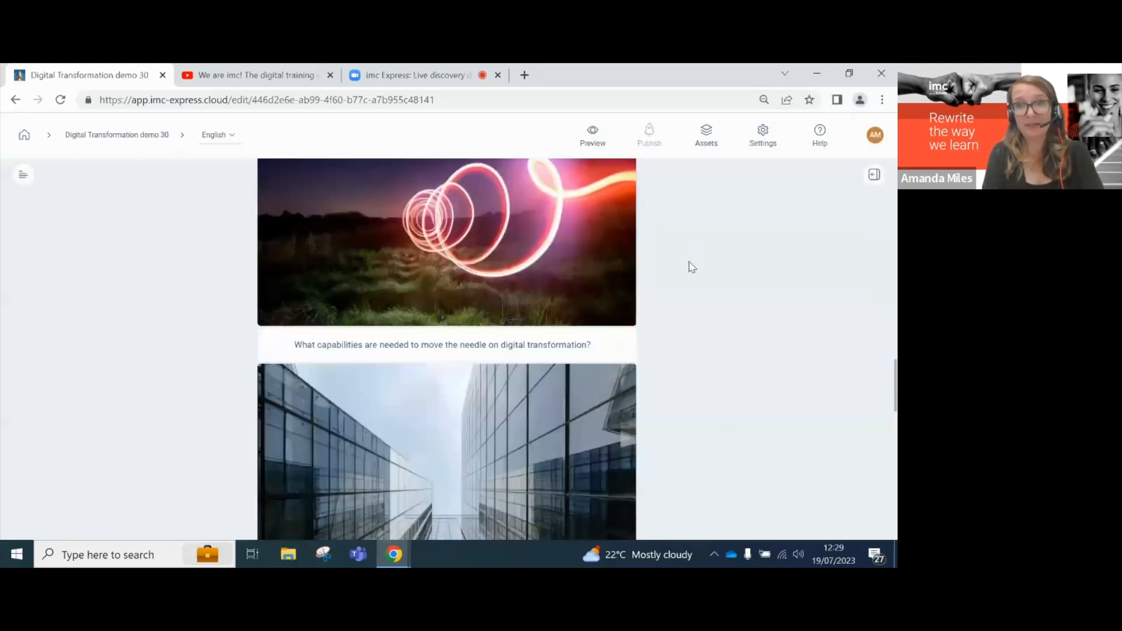
scroll(690, 213, up, 1)
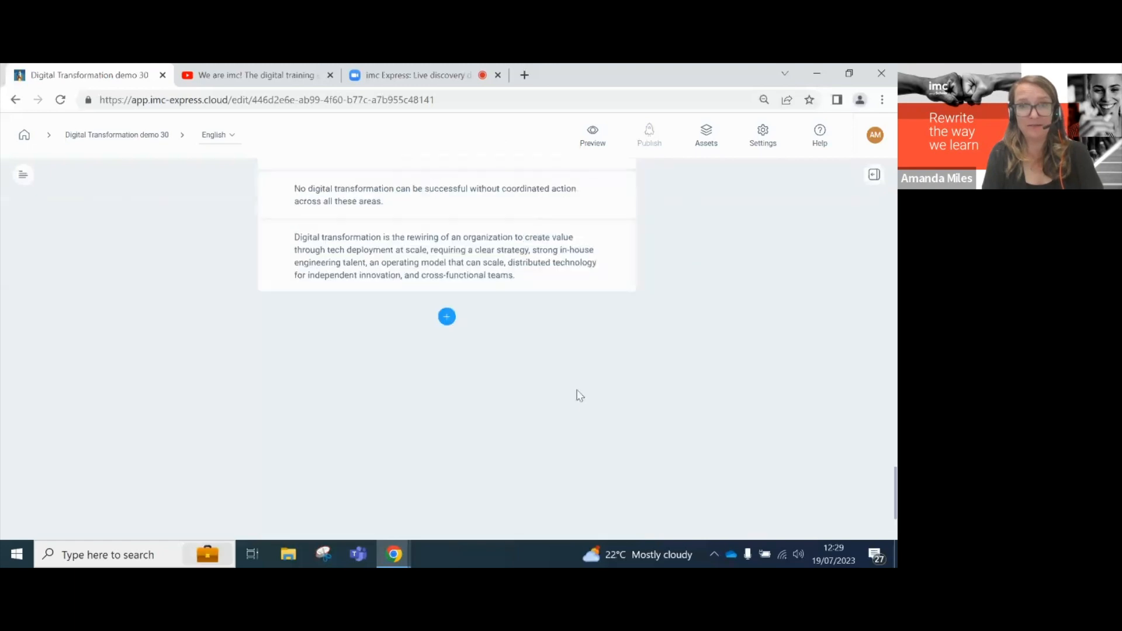
scroll(540, 380, up, 15)
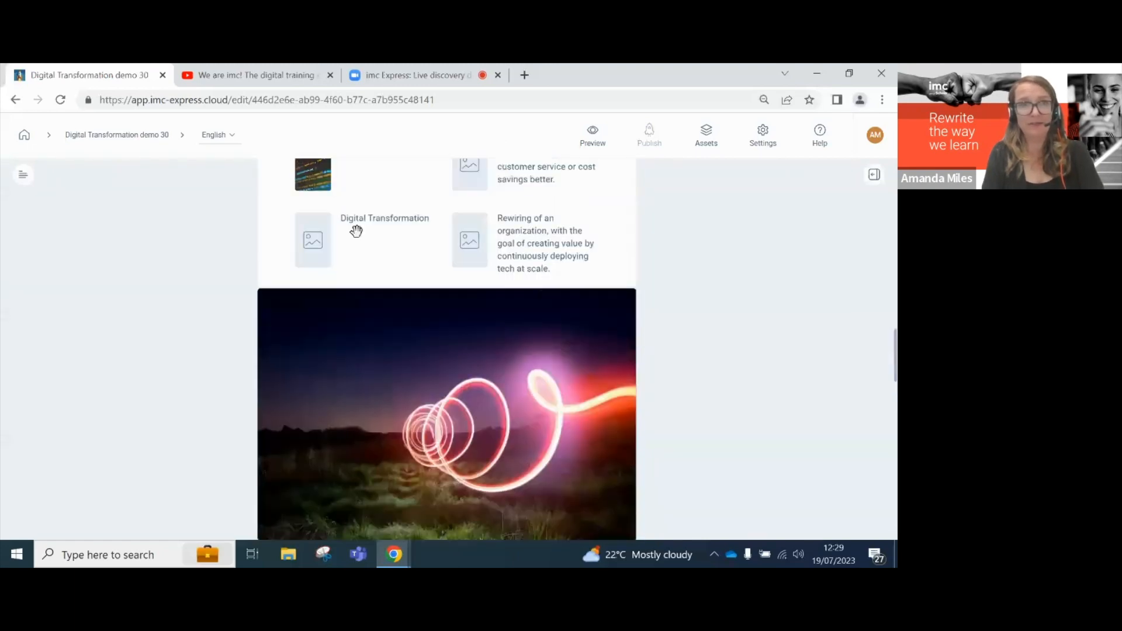
scroll(363, 254, up, 5)
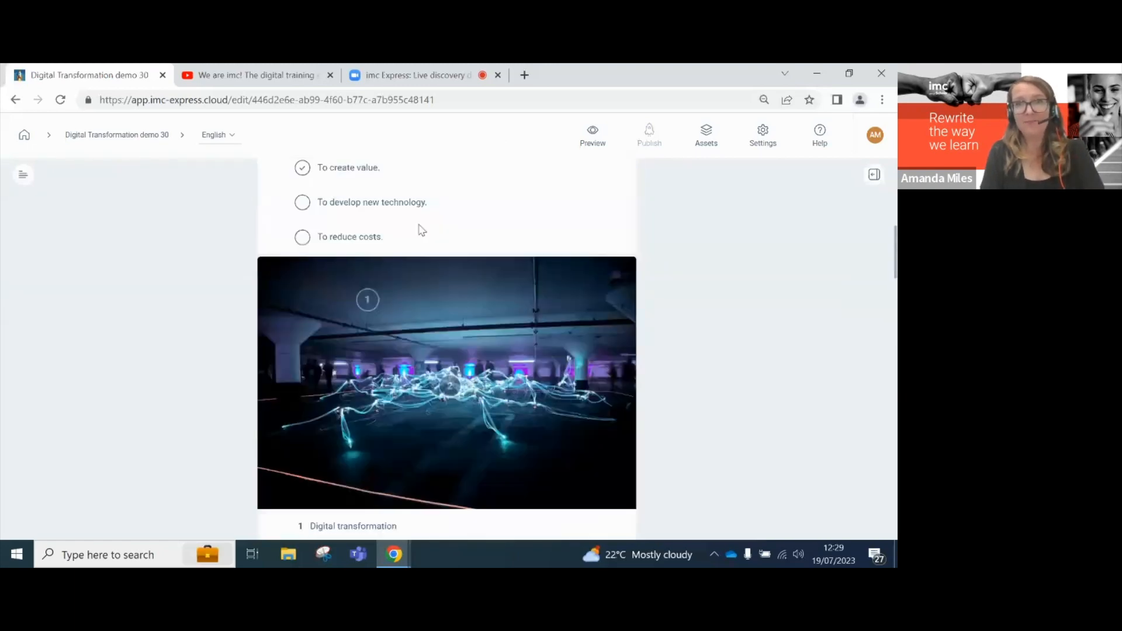
click(591, 135)
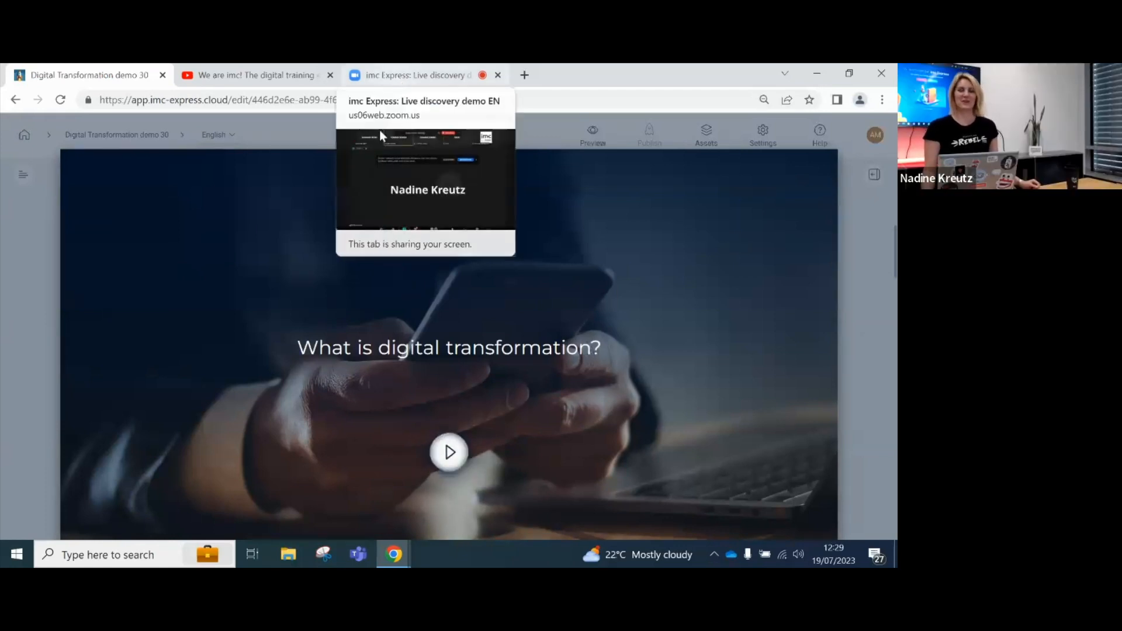
click(404, 76)
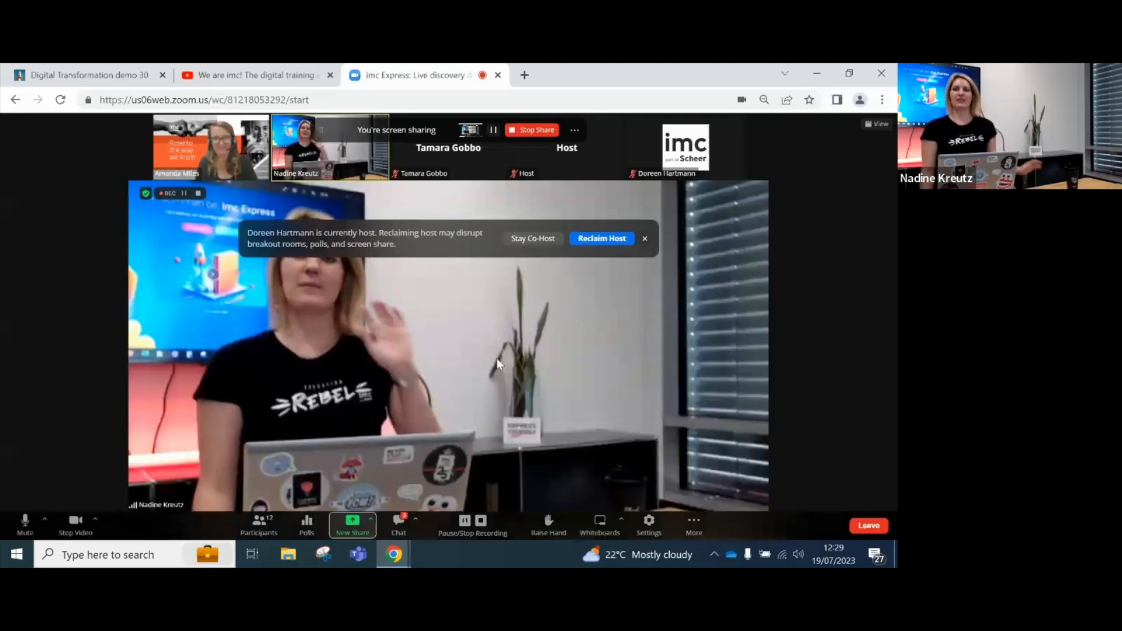
click(118, 77)
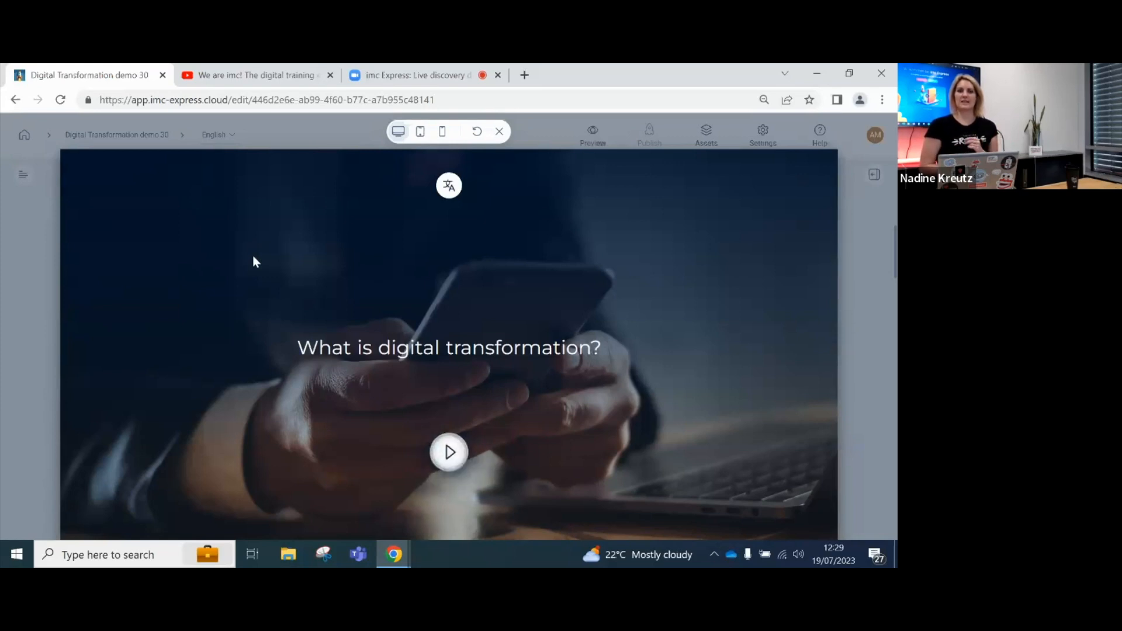
click(499, 131)
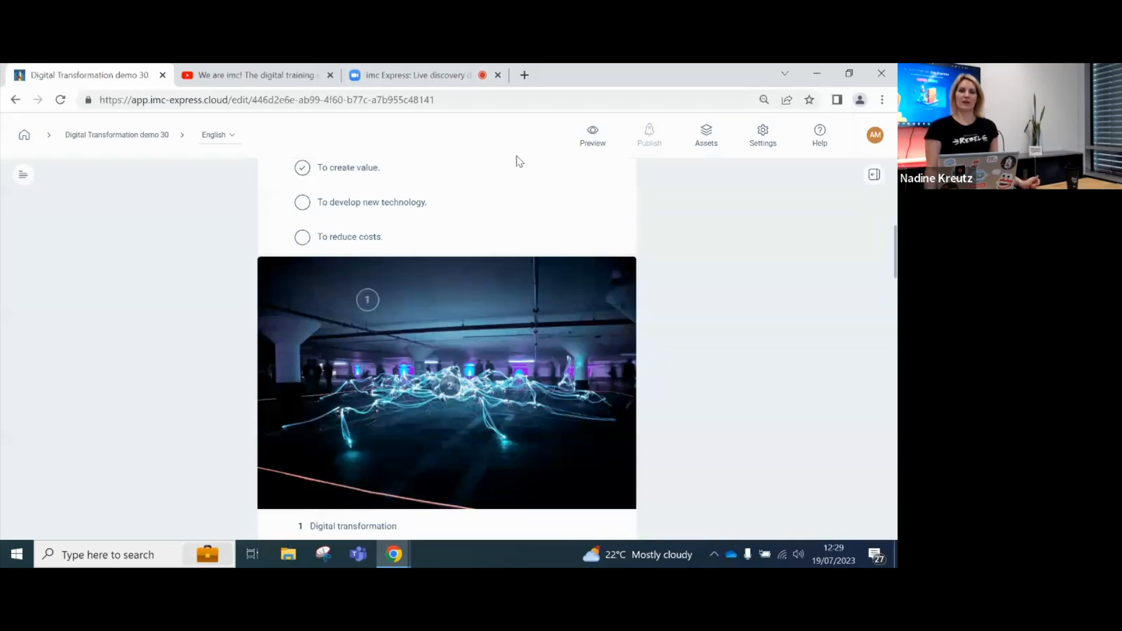
click(589, 143)
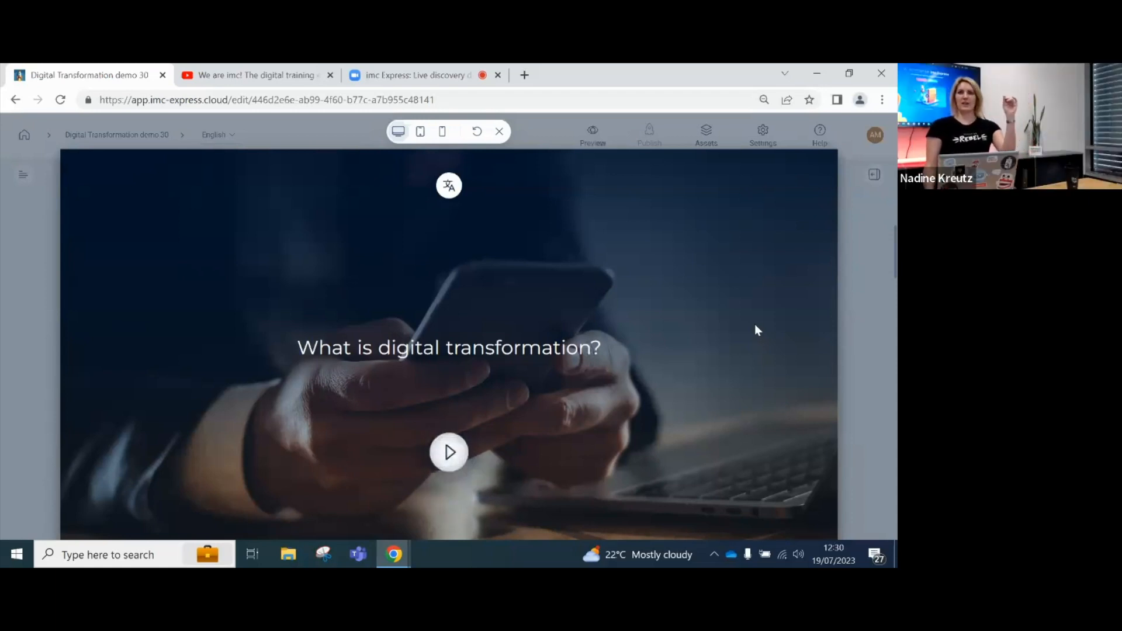
click(500, 132)
- From Home, reopen Digital Transformation demo 30 and show its publishing options
click(24, 135)
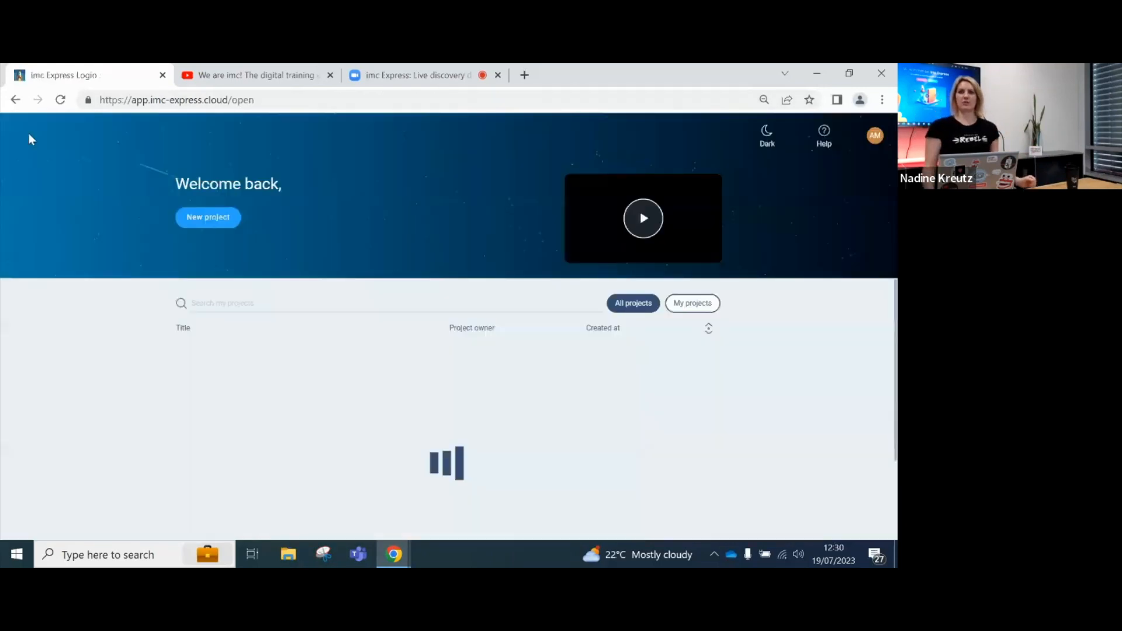
click(280, 352)
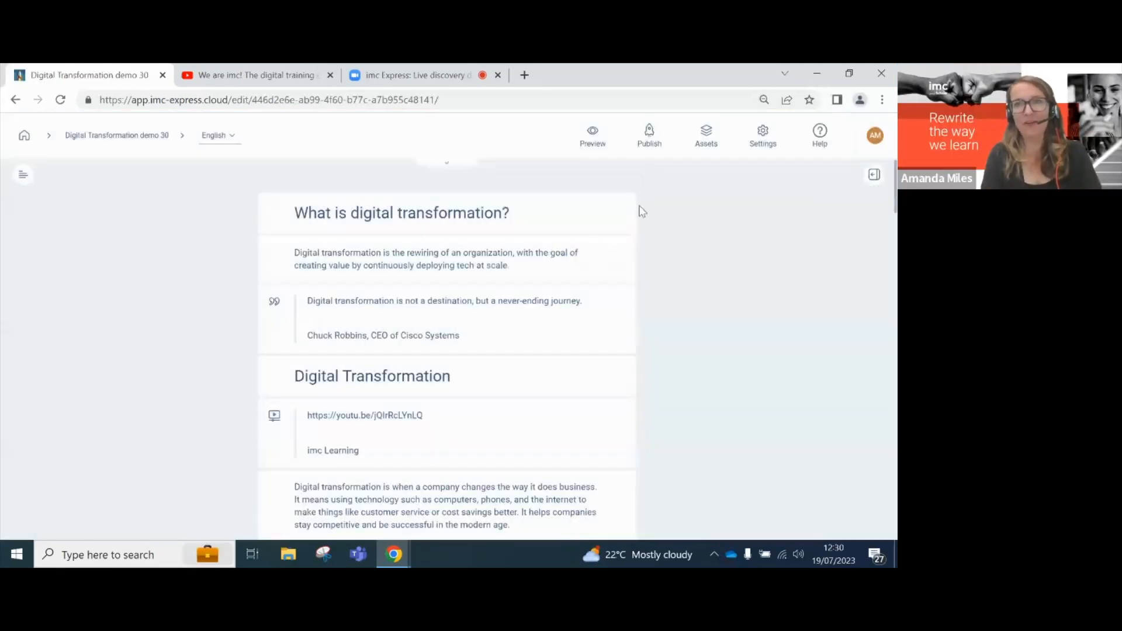
click(650, 135)
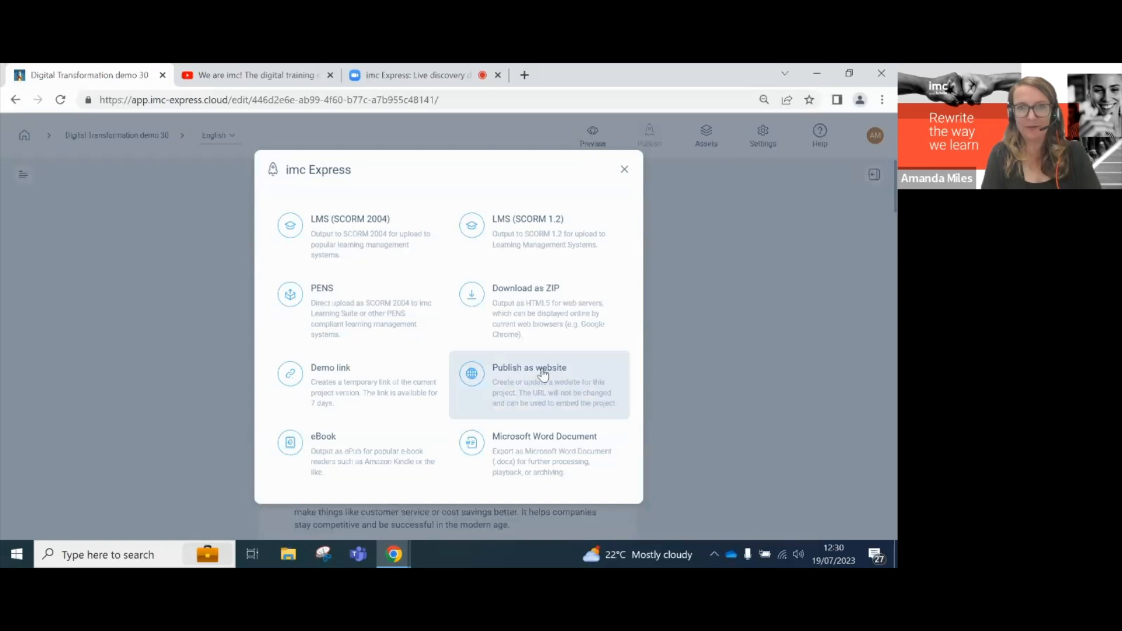
- Publish the course as a 7-day demo link and open the demo in a new tab
click(340, 369)
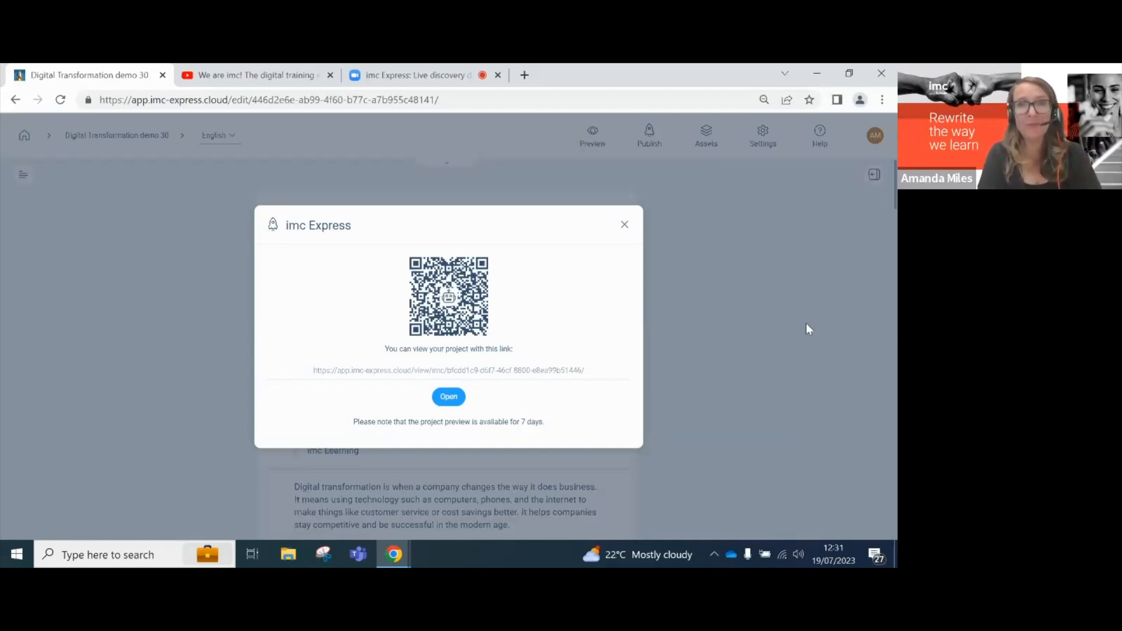
click(448, 398)
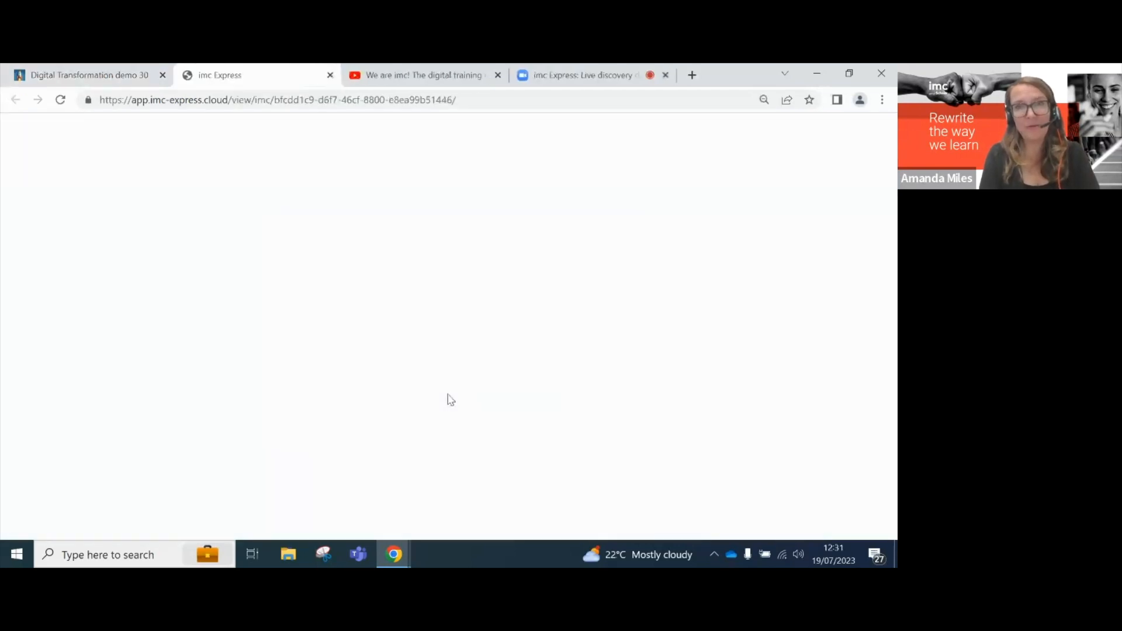